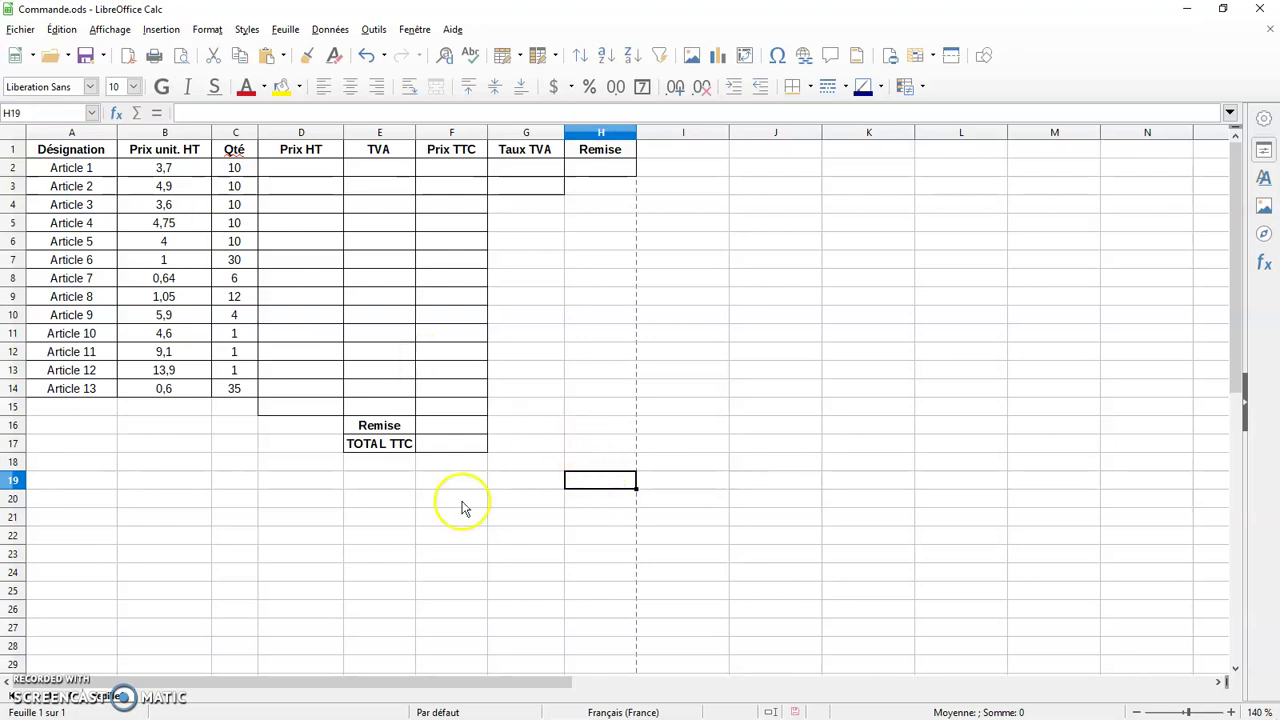
left_click(136, 467)
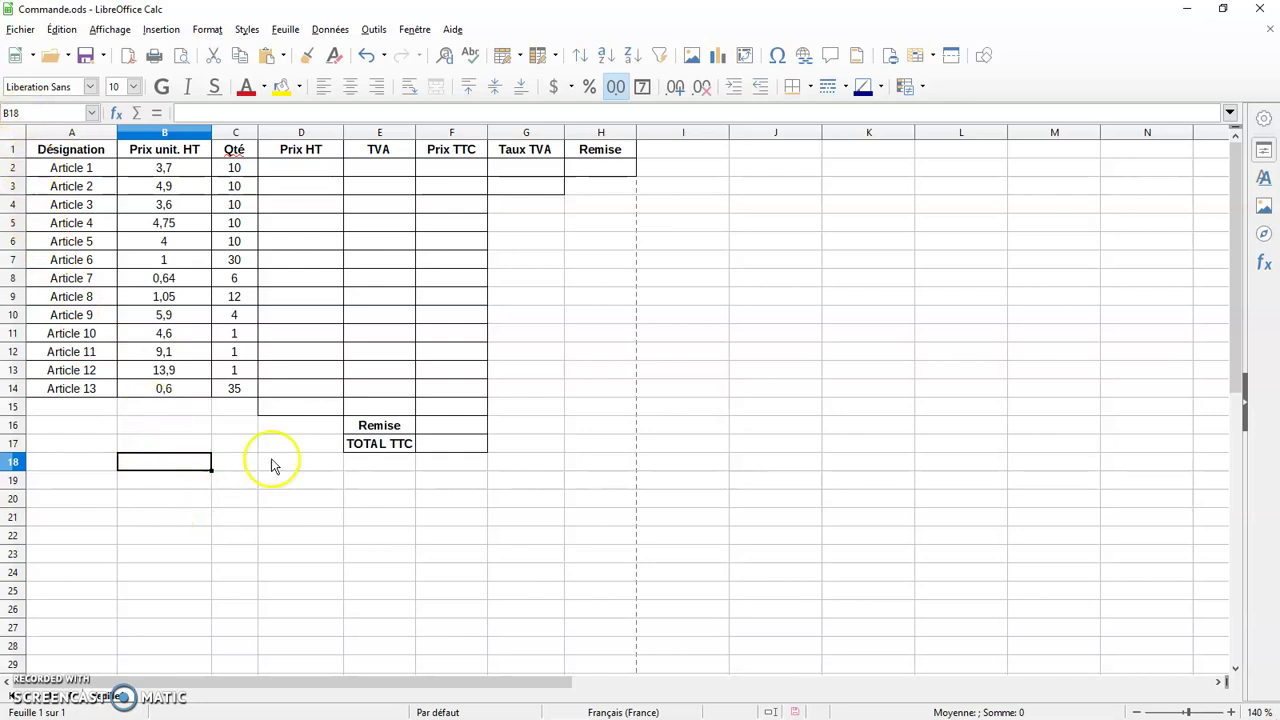
left_click_drag(309, 170, 305, 384)
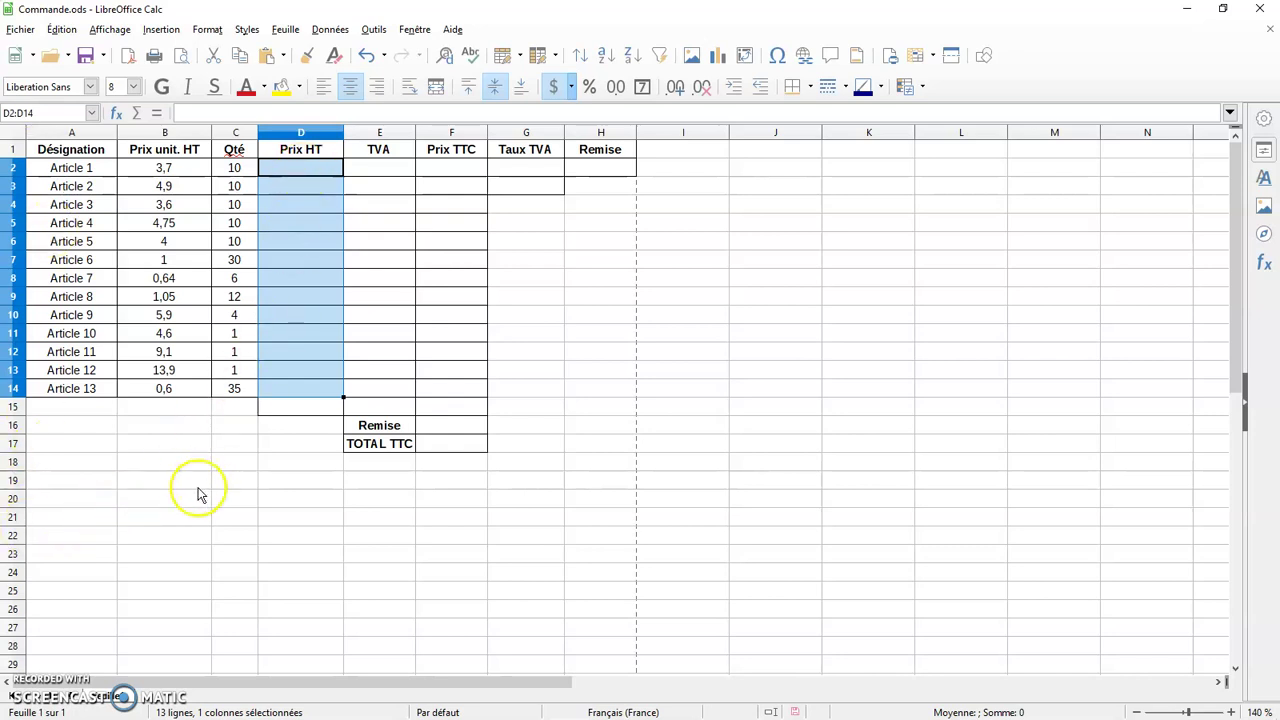
left_click_drag(180, 482, 367, 588)
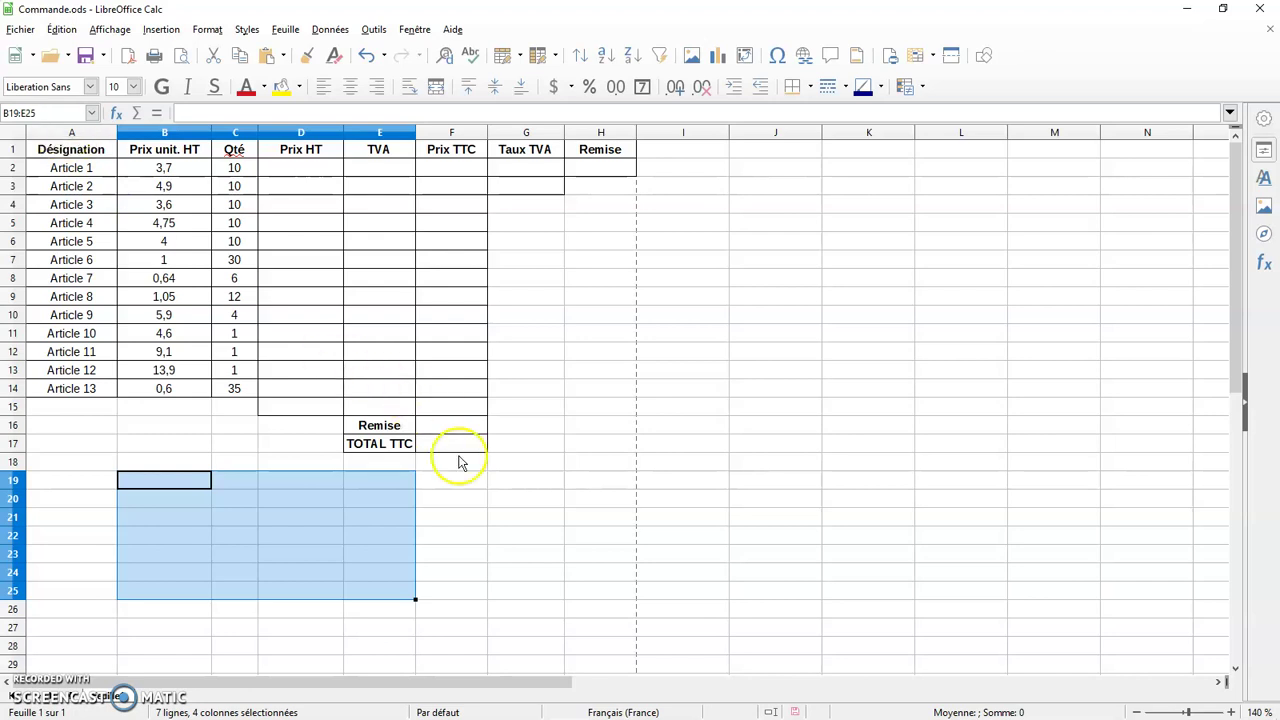
left_click(474, 502)
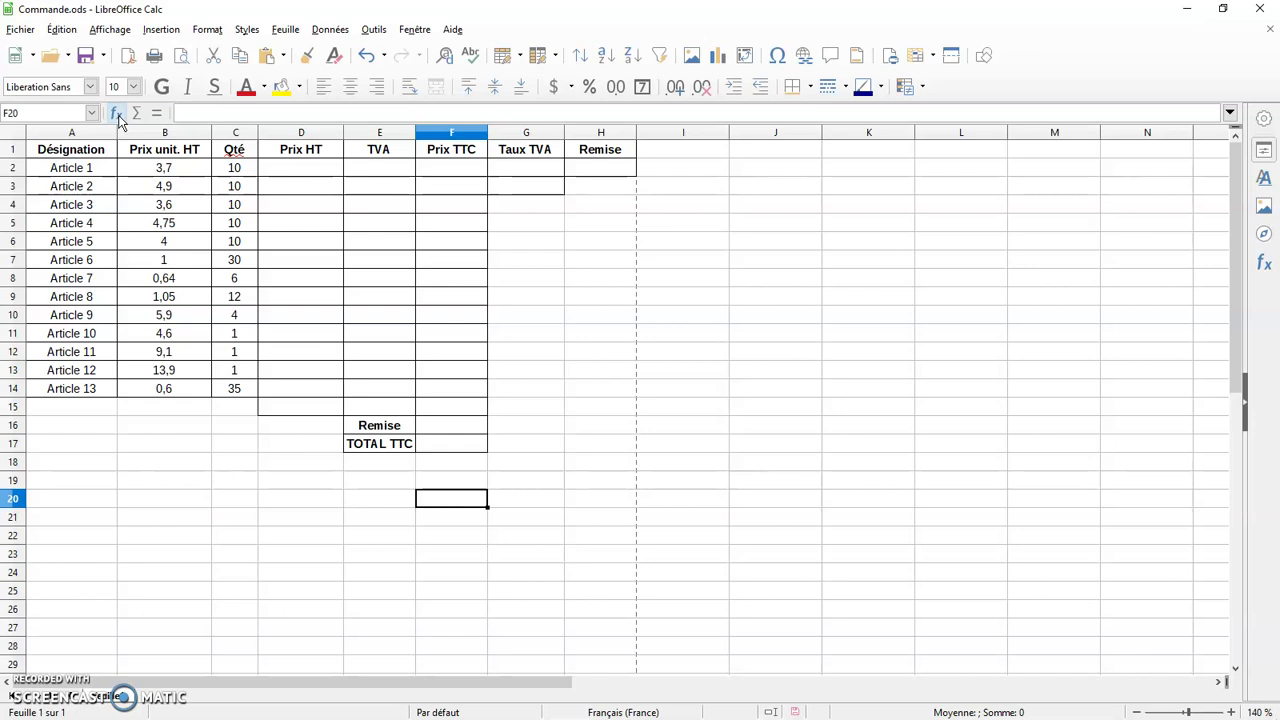
left_click(192, 114)
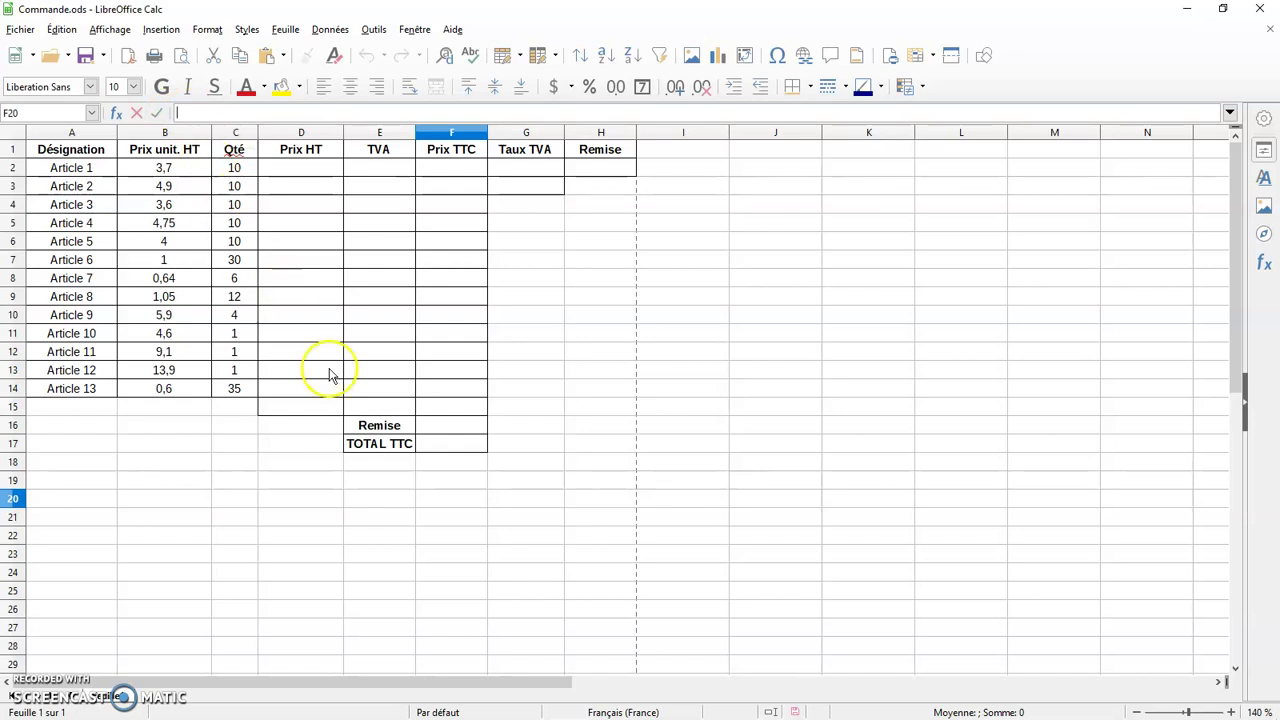
left_click(505, 485)
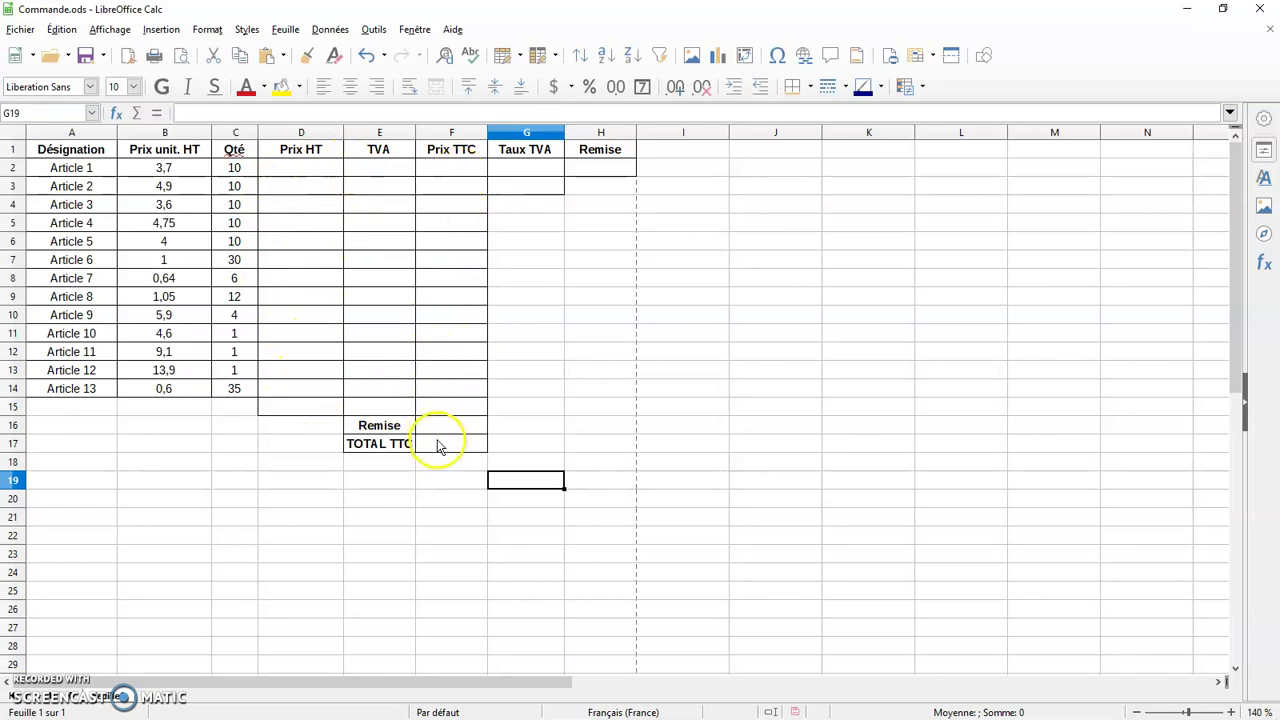
left_click(134, 452)
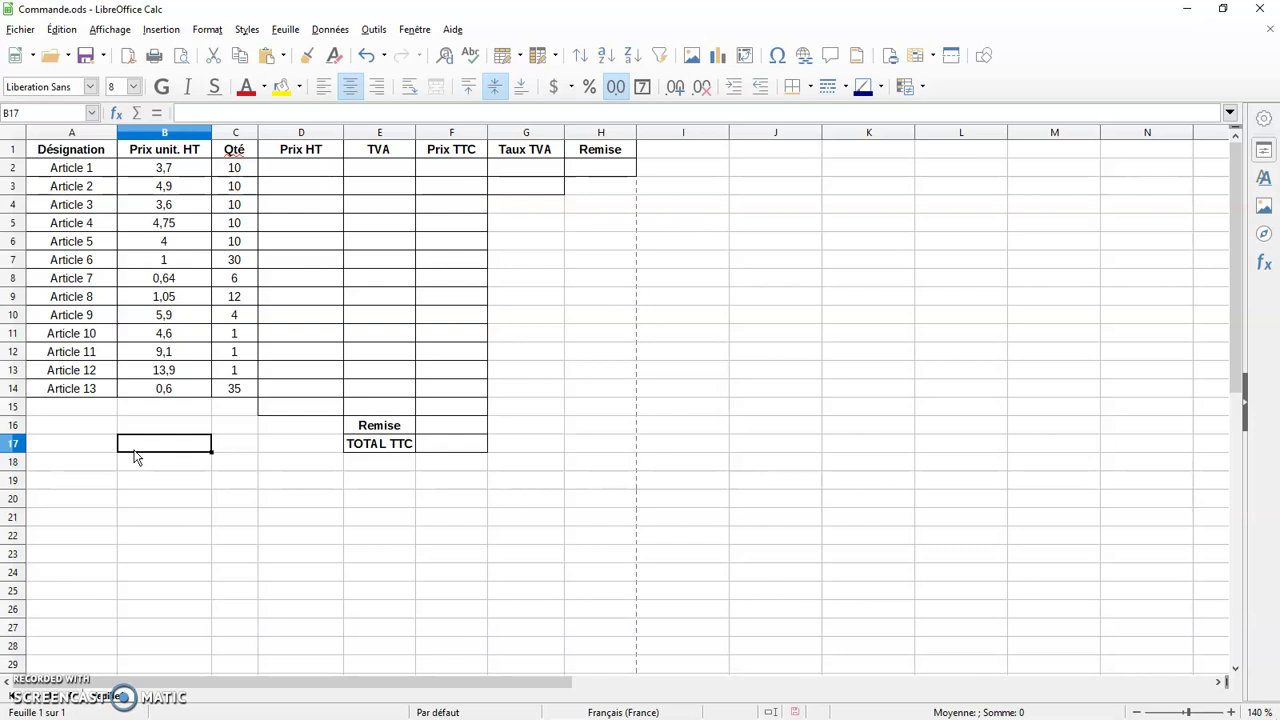
Enter the formula =C2*B2 in D2 to calculate the Prix HT of Article 1
left_click(281, 175)
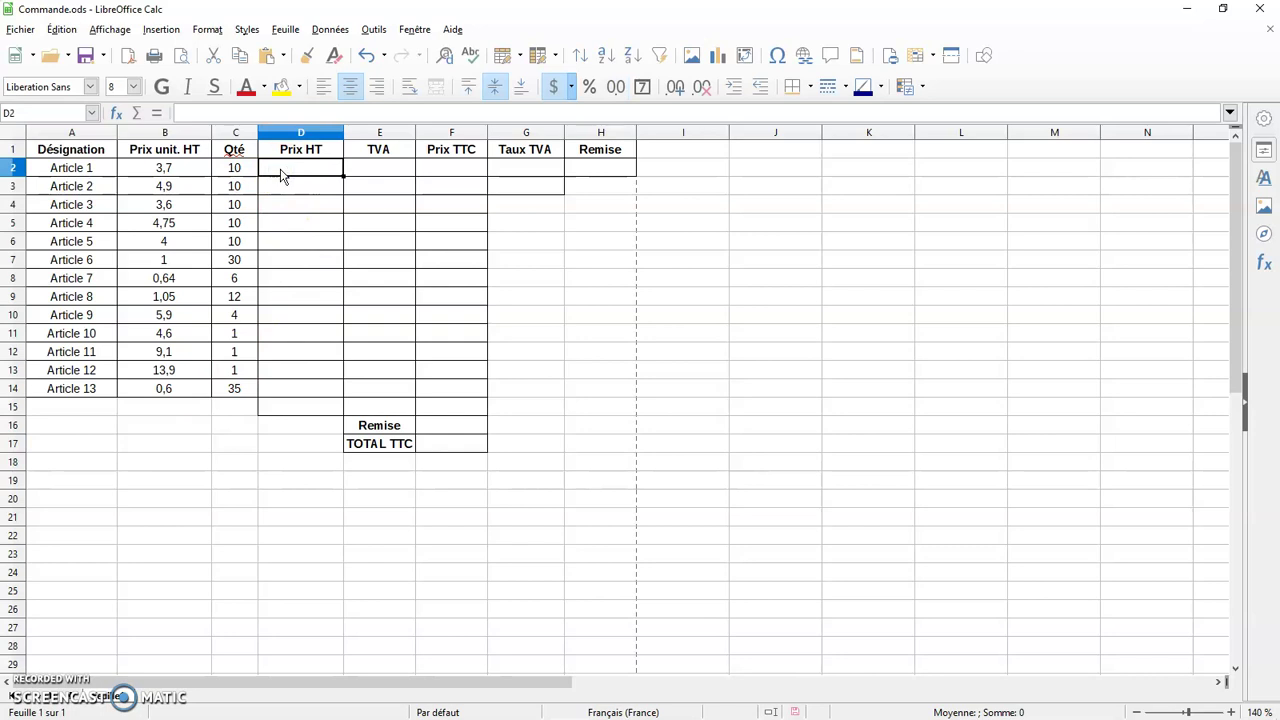
left_click(183, 170)
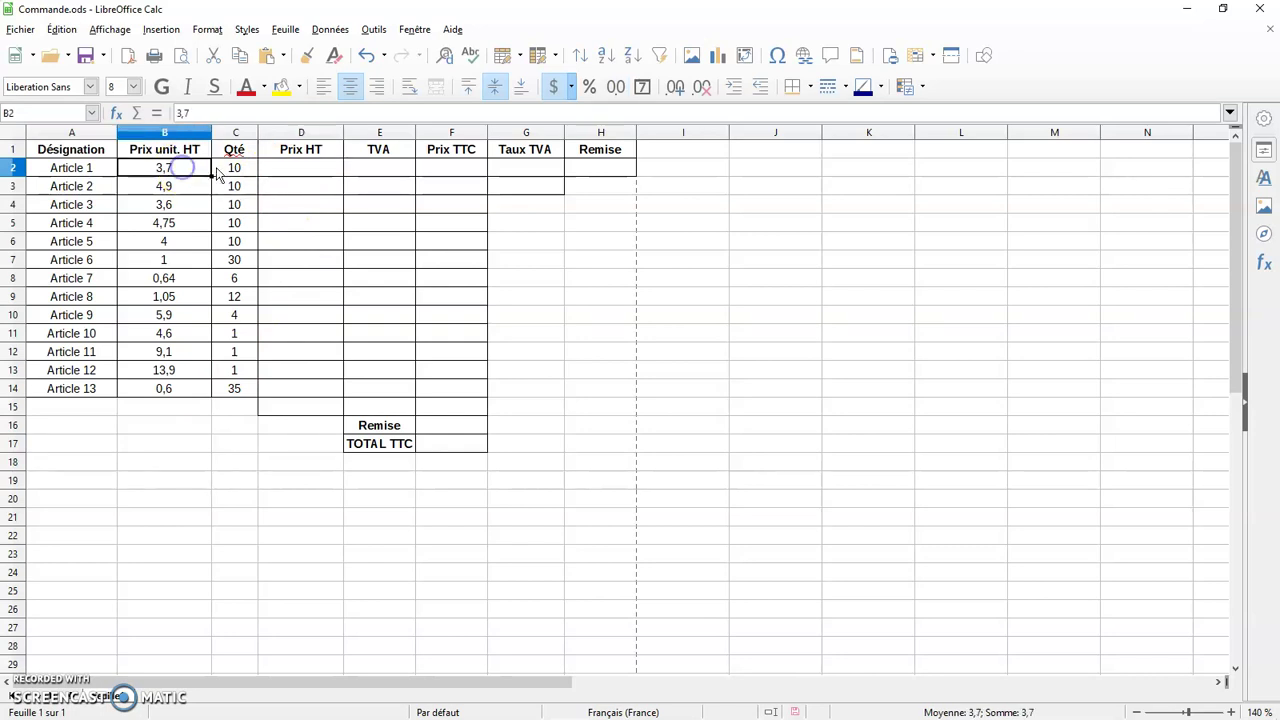
left_click(230, 168)
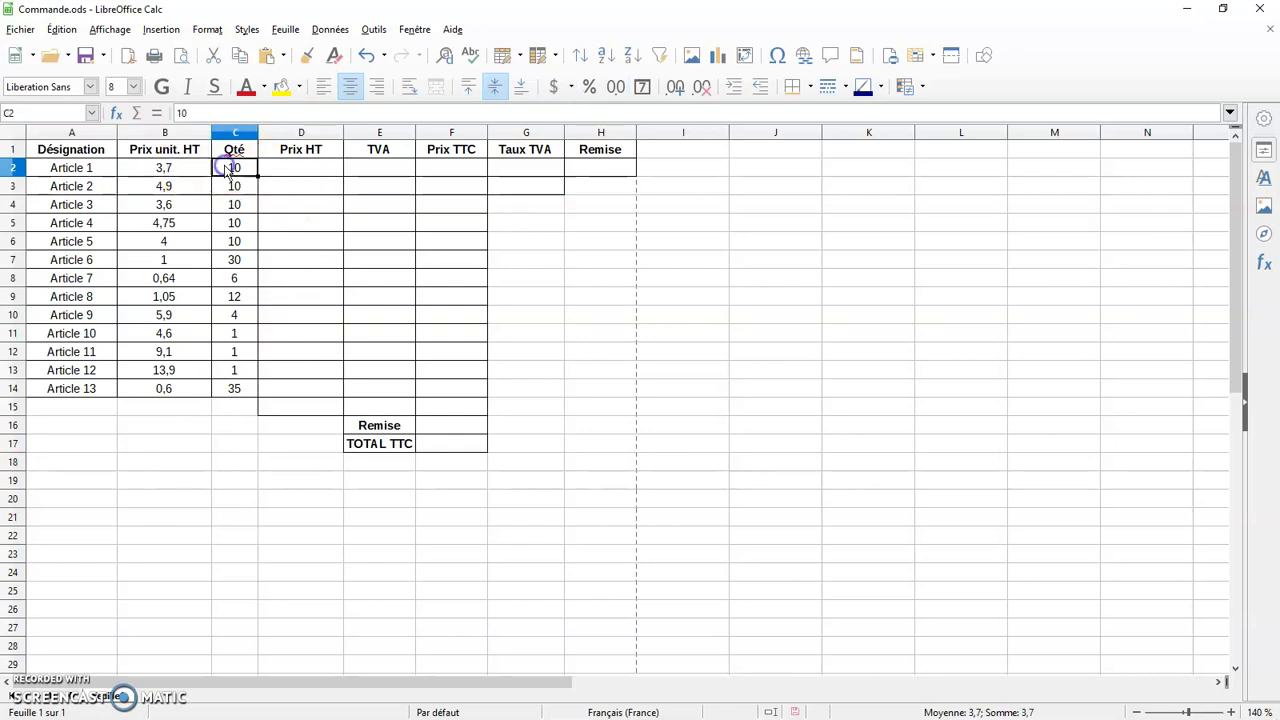
left_click(285, 177)
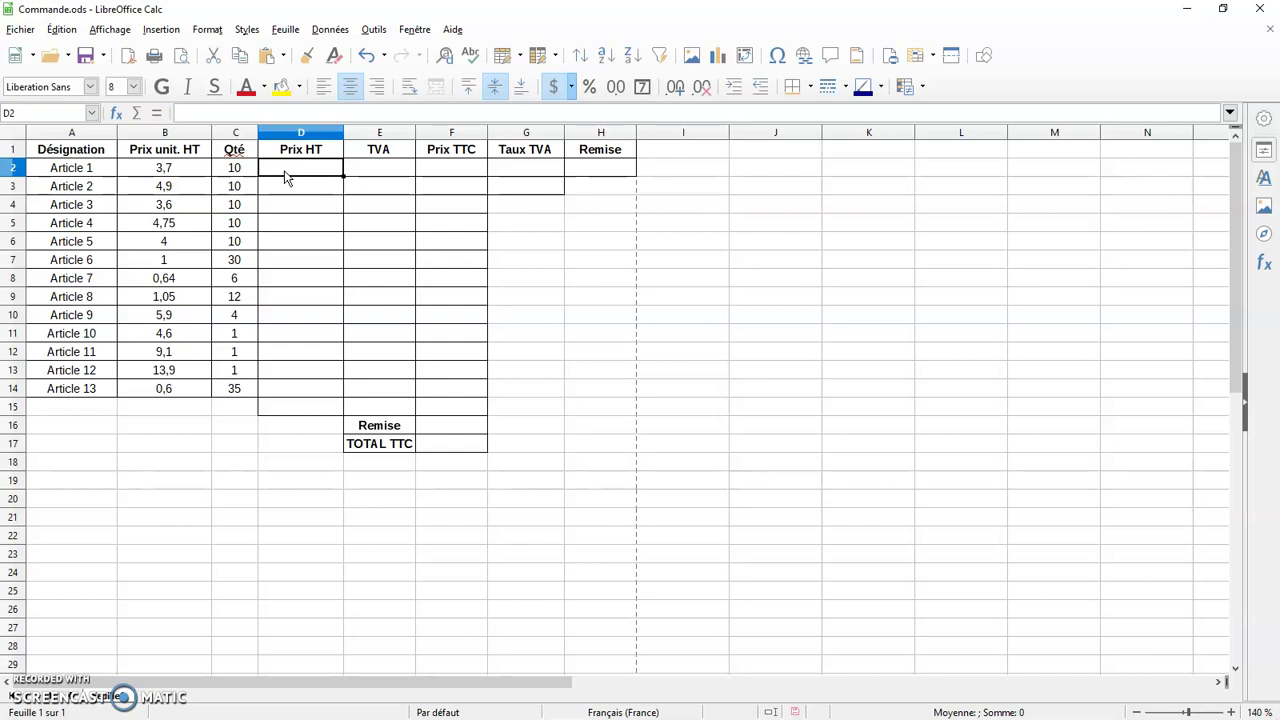
left_click(158, 114)
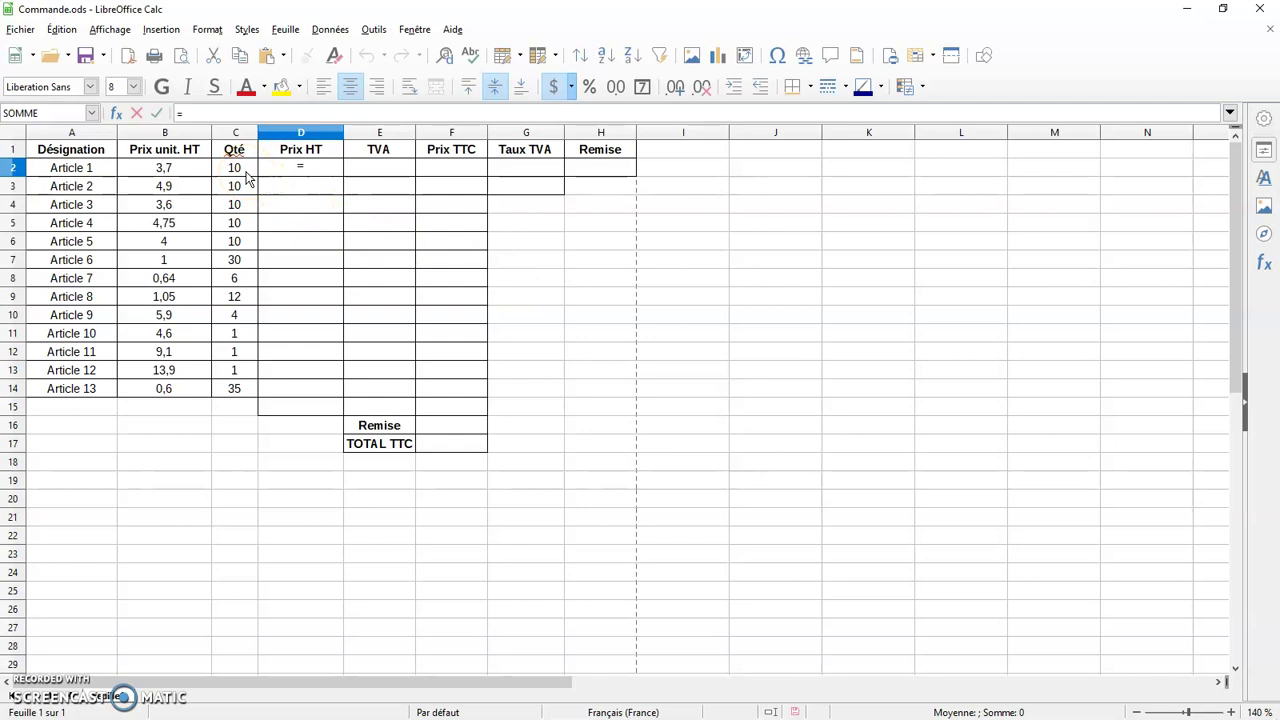
type("C2*")
left_click(176, 174)
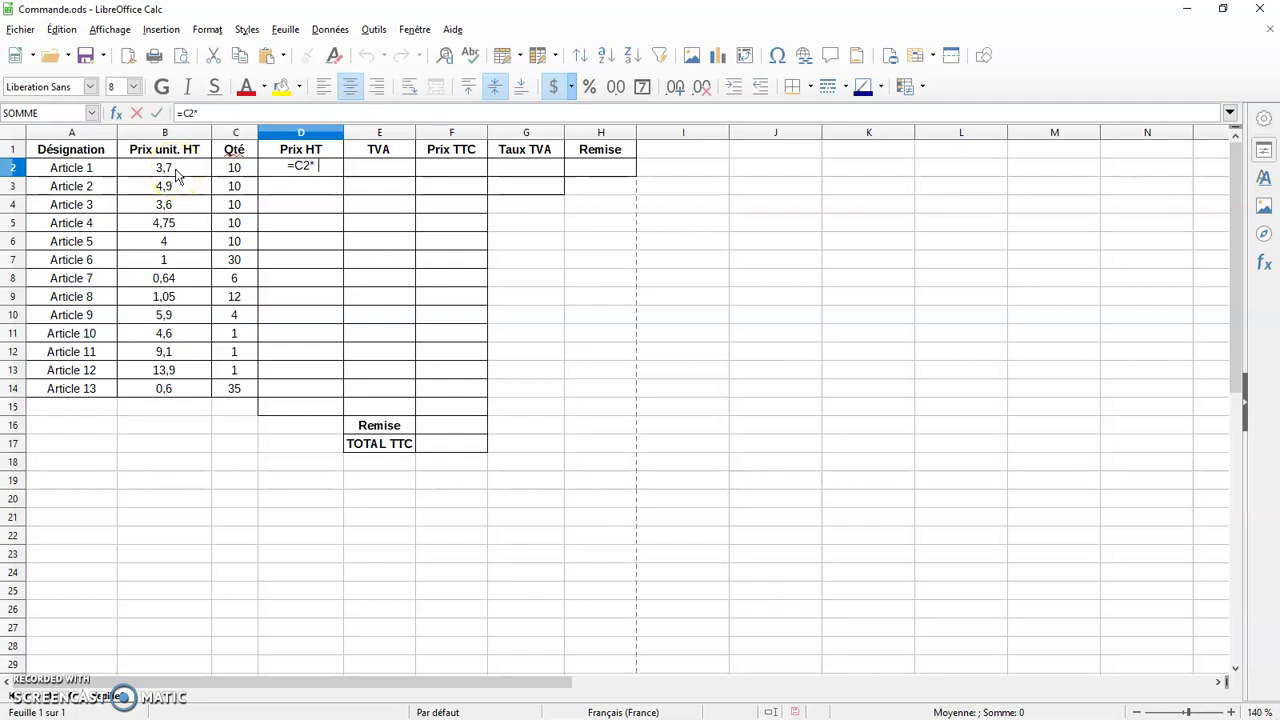
type("B2")
key("Return")
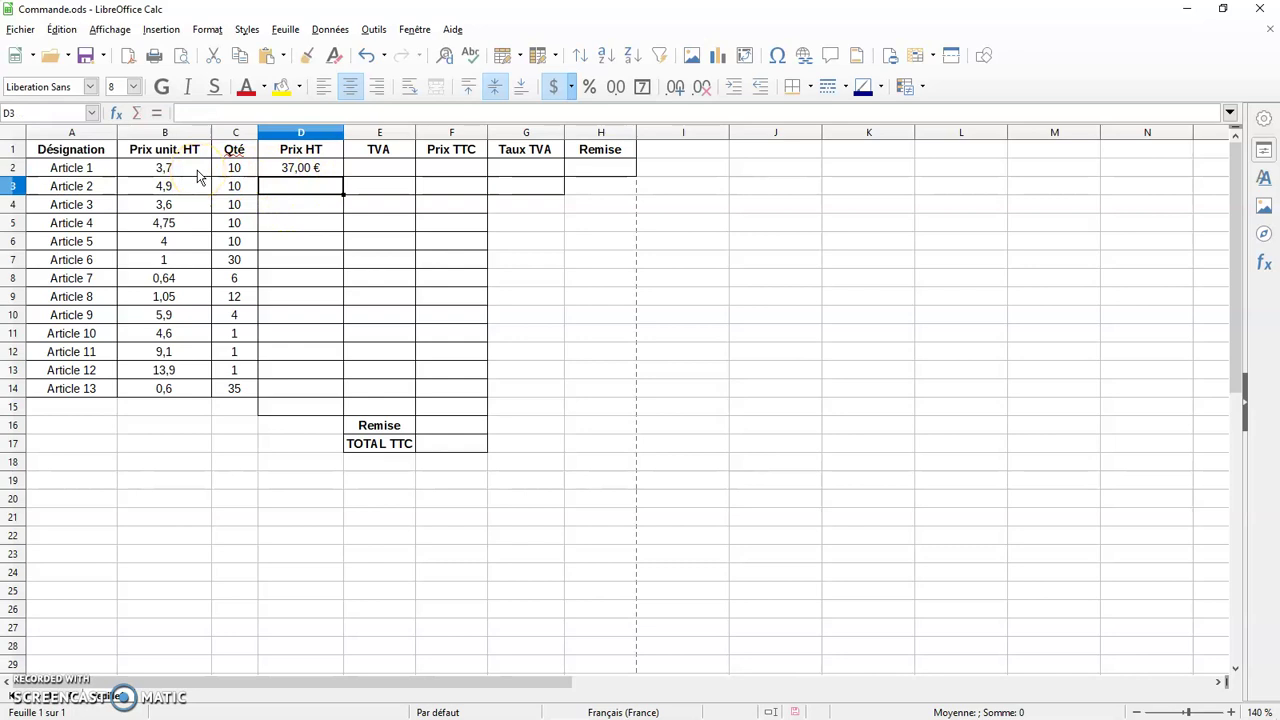
Test the Prix HT formula by setting Article 1's quantity in C2 to 20 and back to 10
double_click(232, 168)
double_click(234, 167)
type("20")
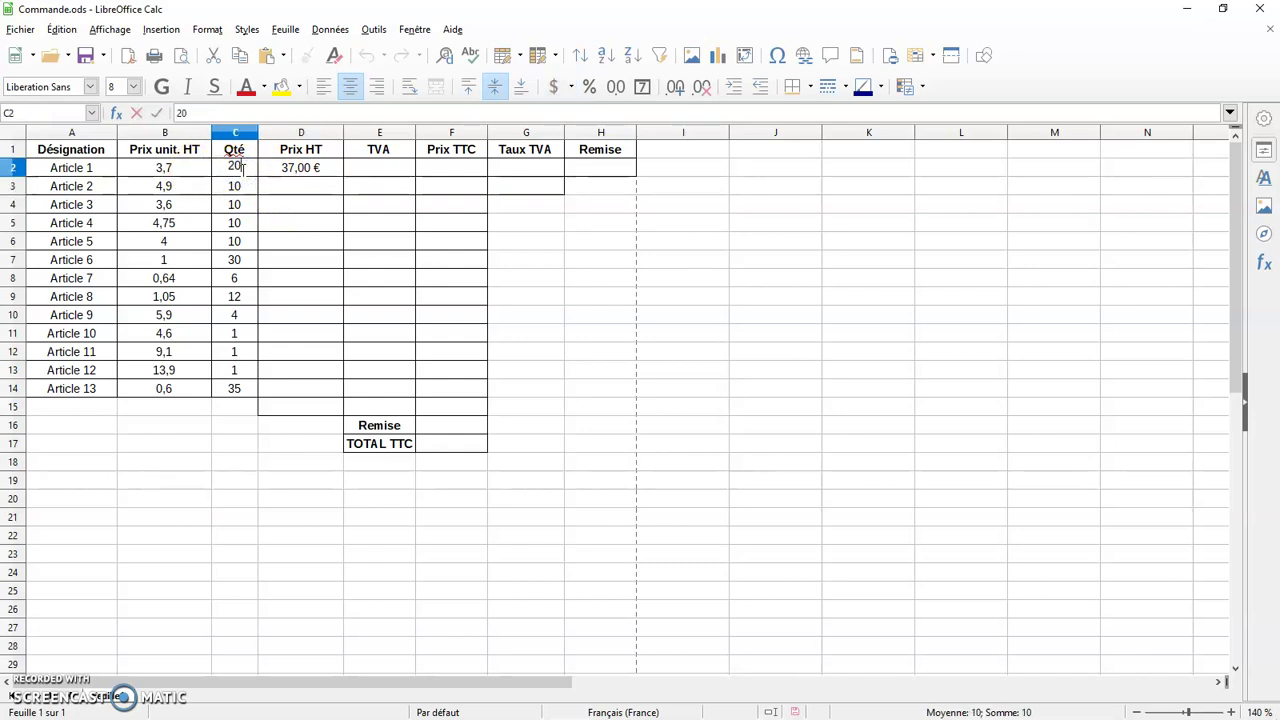
left_click(561, 313)
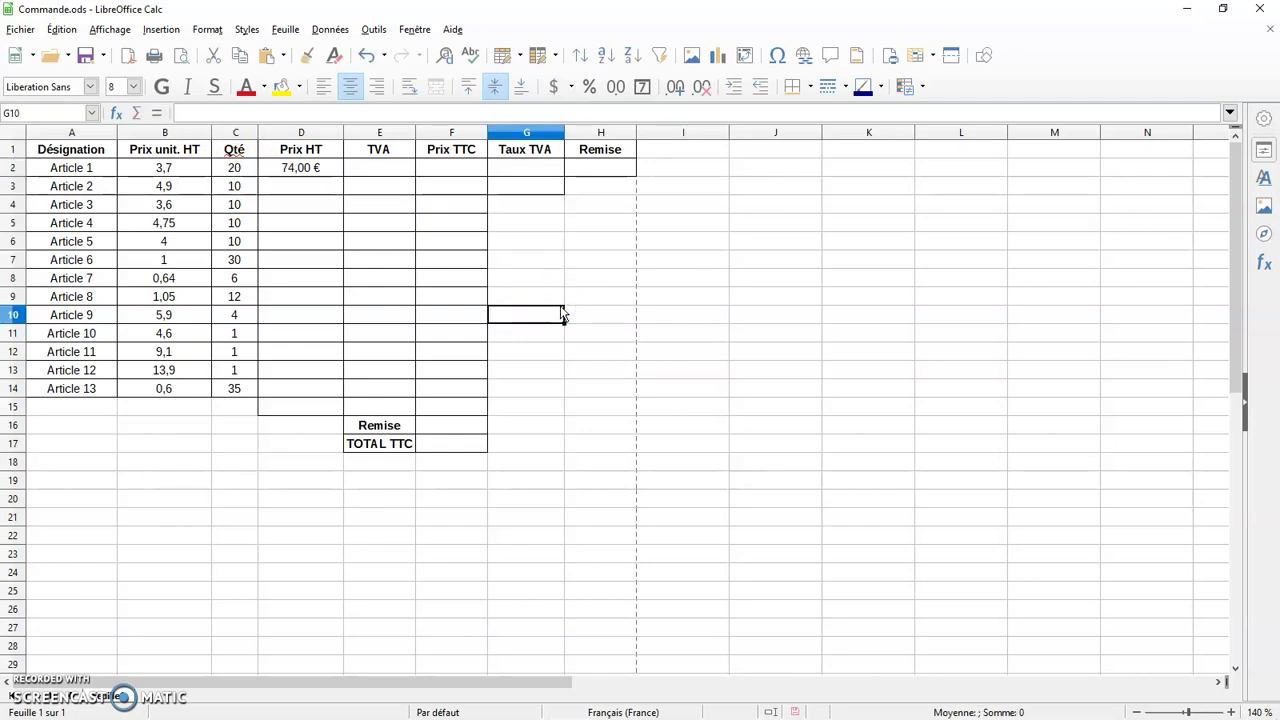
double_click(235, 168)
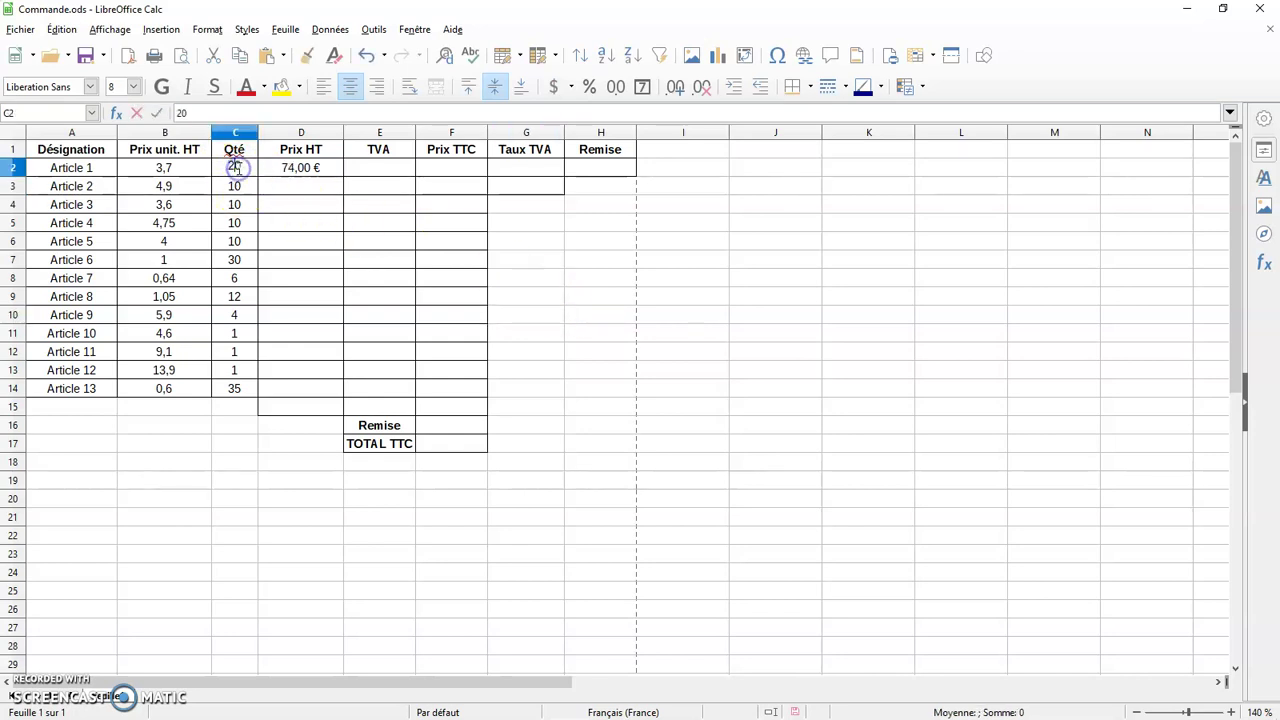
type("10")
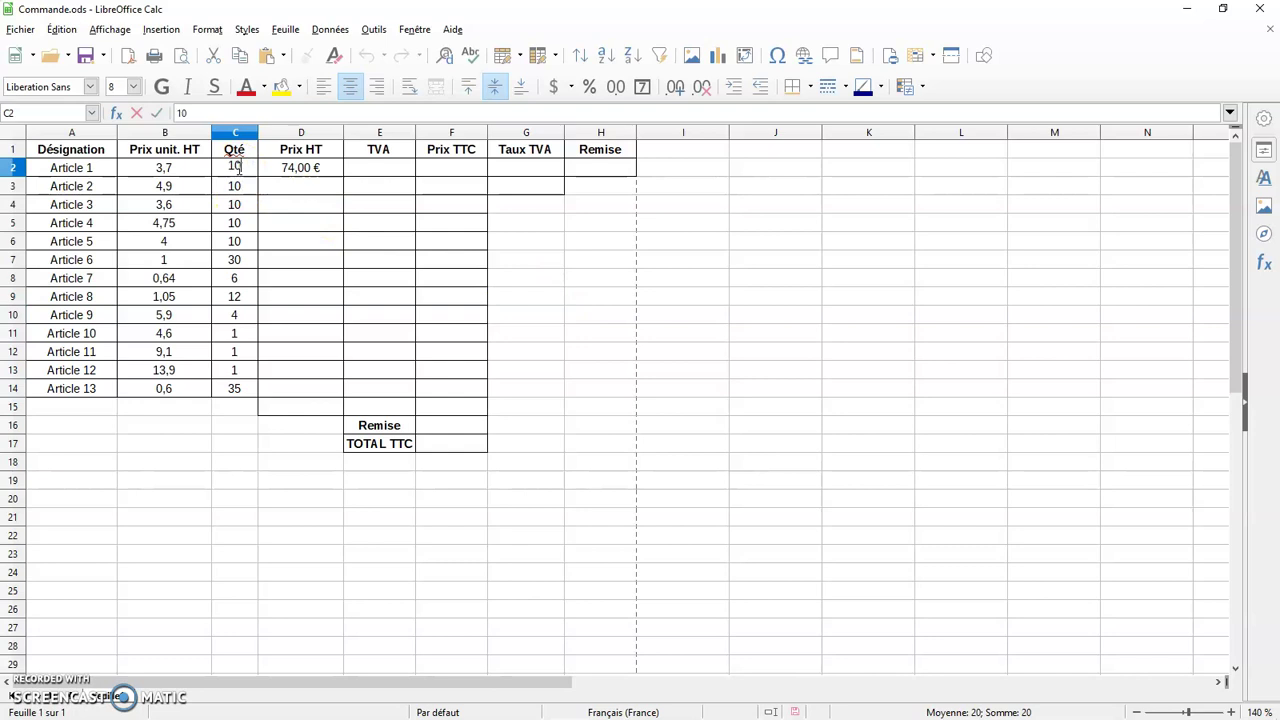
left_click(582, 278)
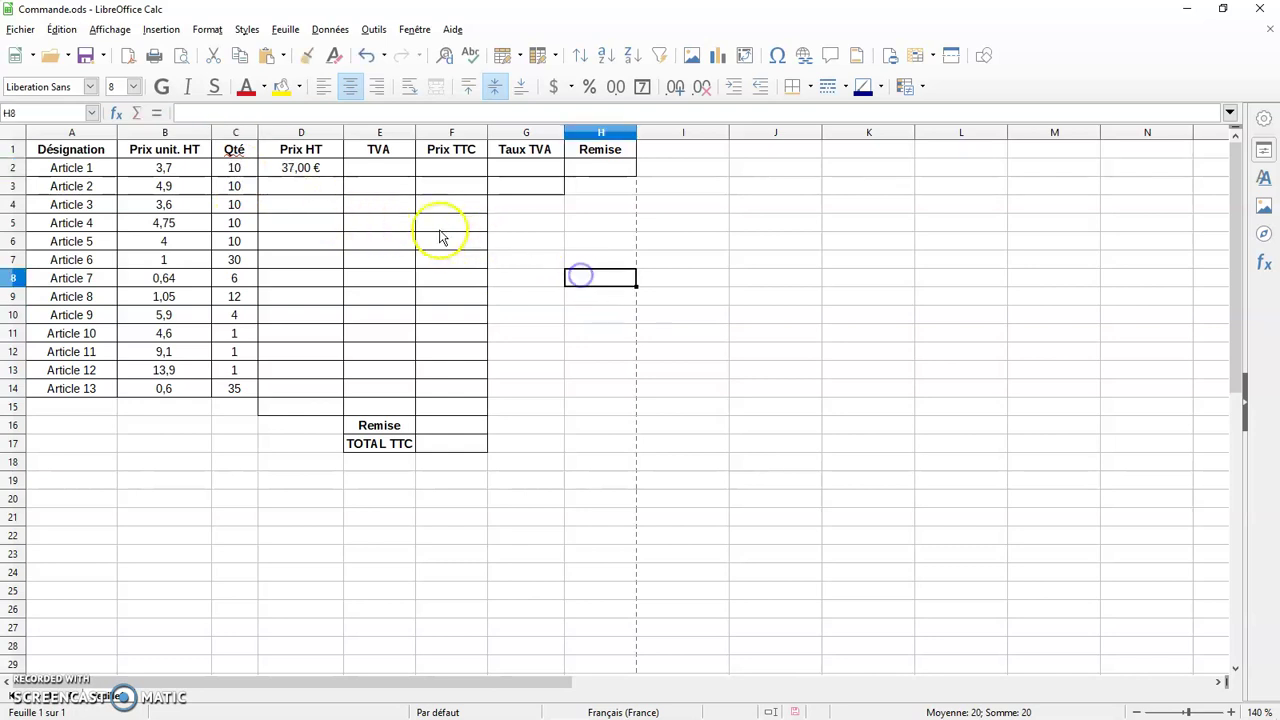
Copy the Prix HT formula from D2 down through D14 for all the articles
left_click(297, 172)
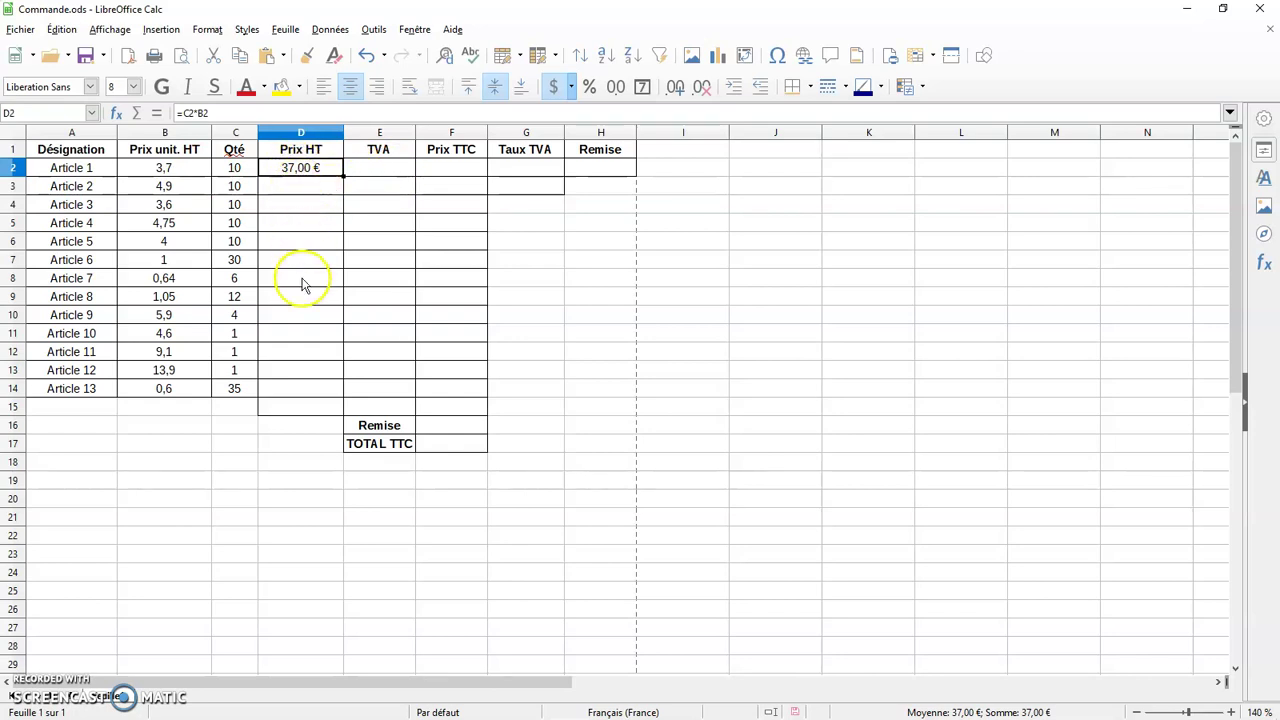
left_click(276, 206)
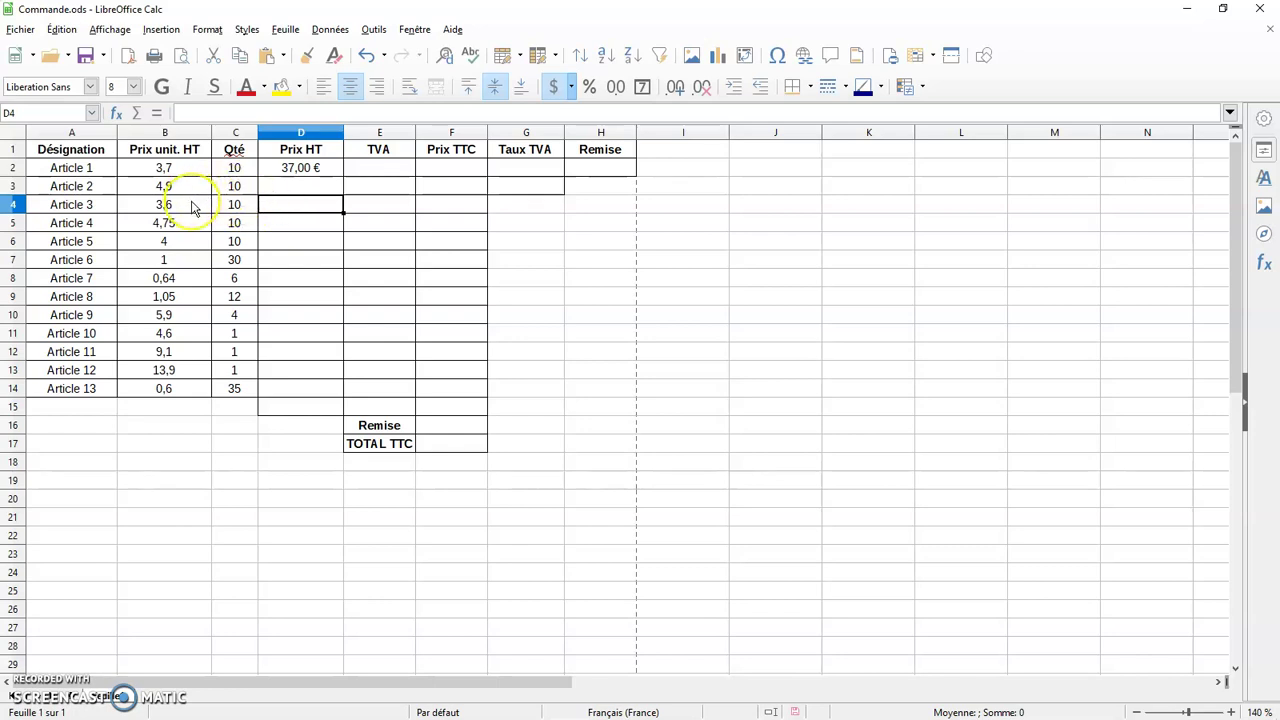
left_click(312, 172)
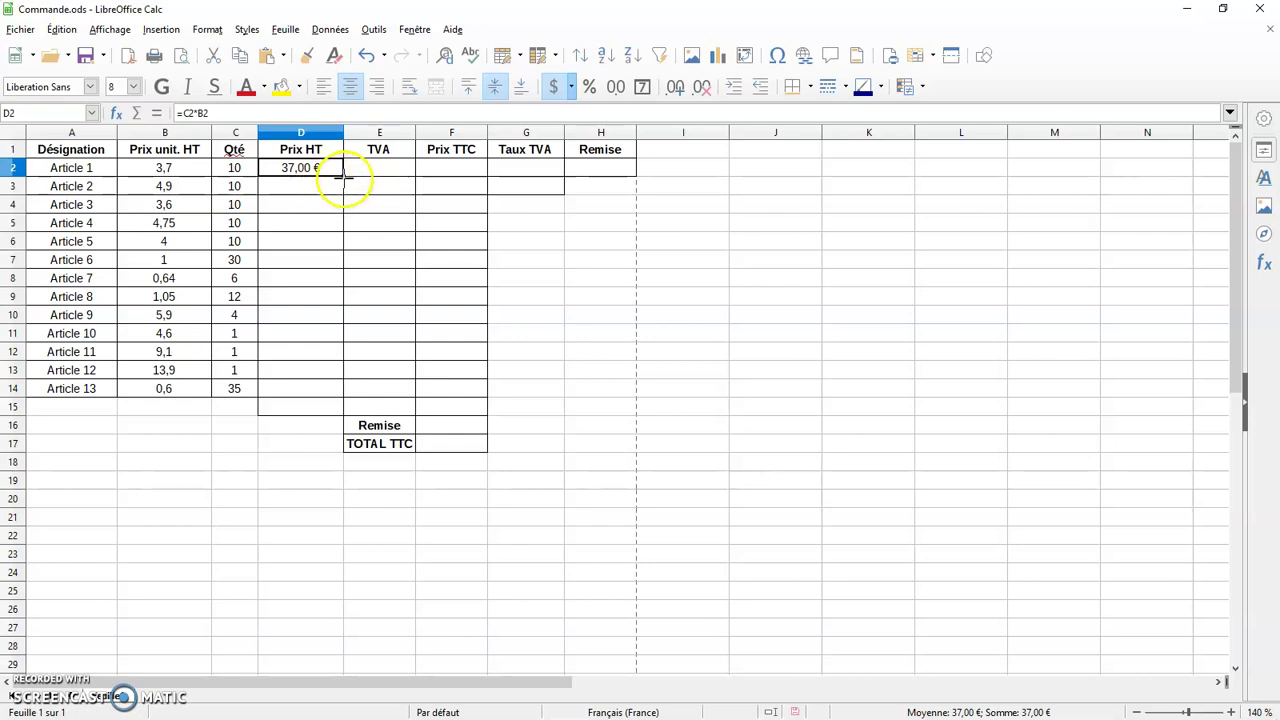
left_click_drag(344, 178, 337, 398)
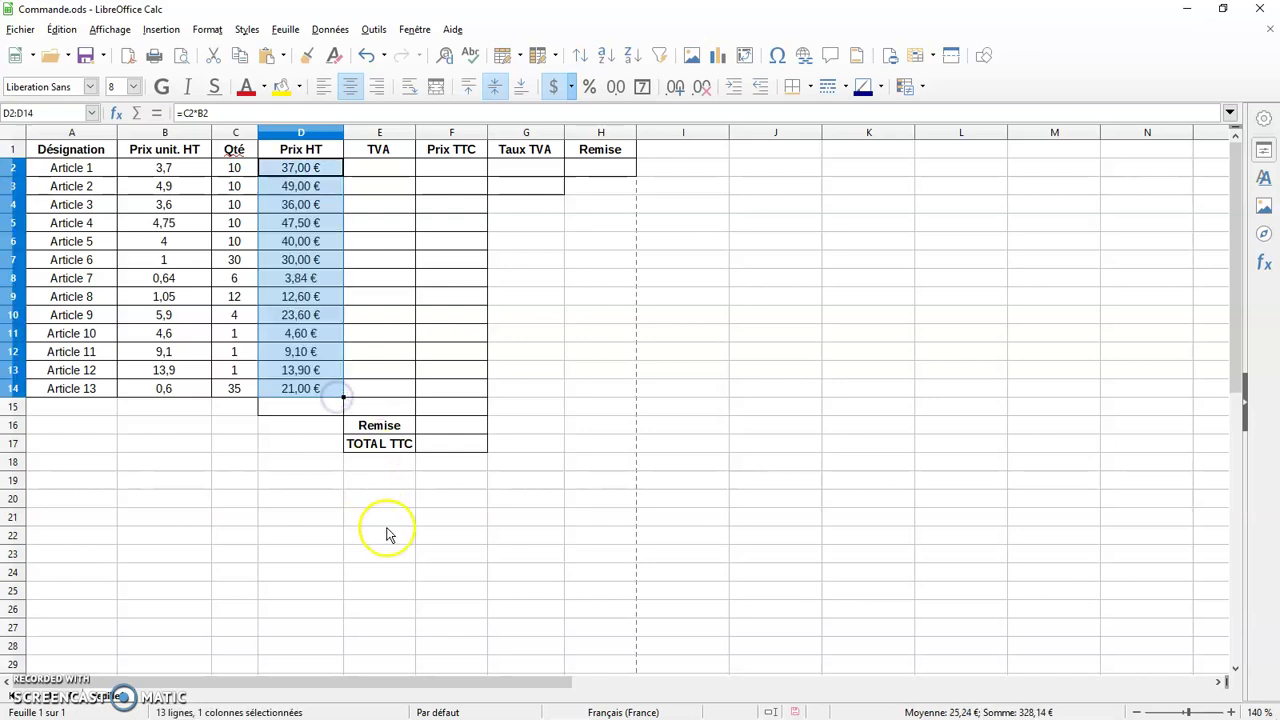
left_click(388, 534)
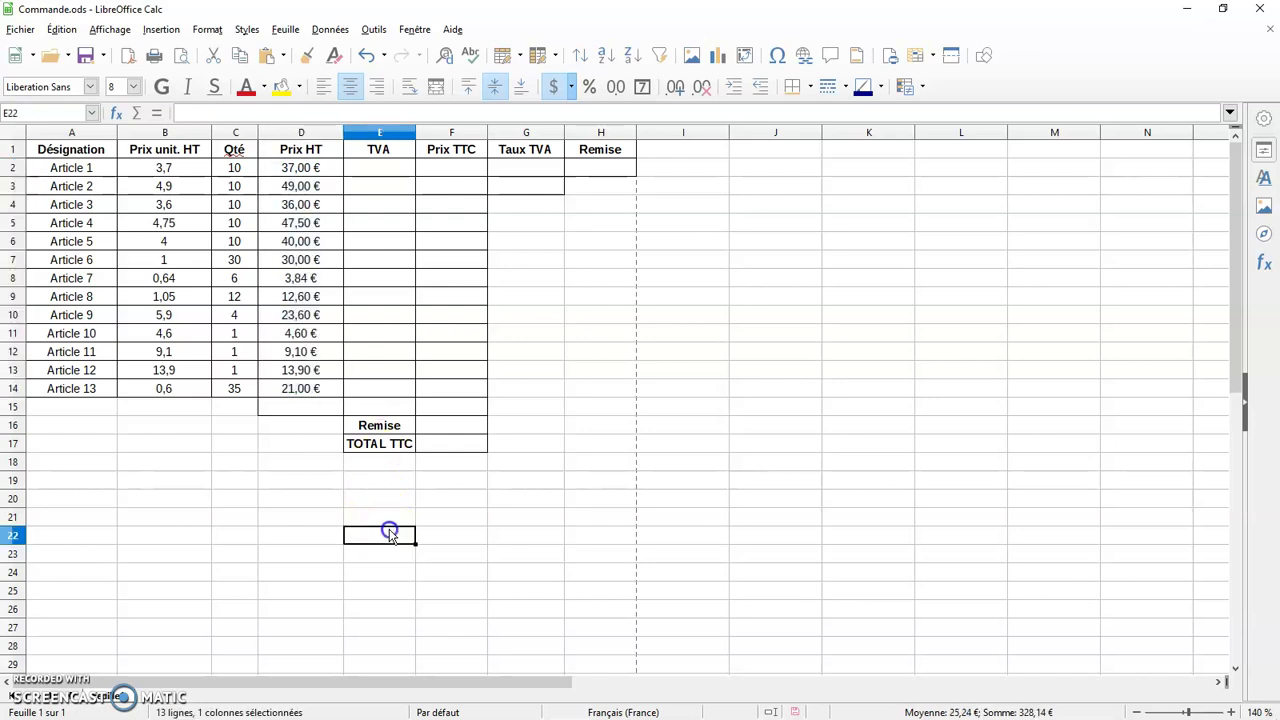
Inspect the copied formula in D7 for Article 6 and review the Prix HT range D2:D14
left_click(317, 264)
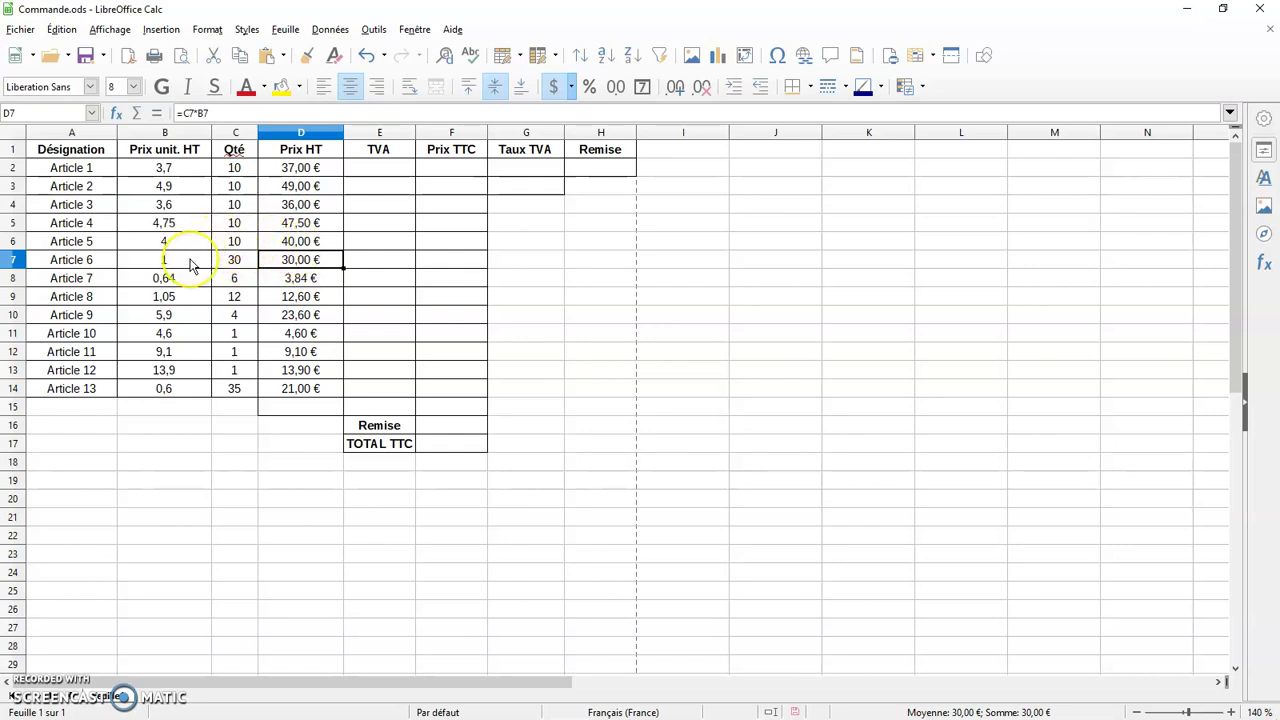
left_click(588, 335)
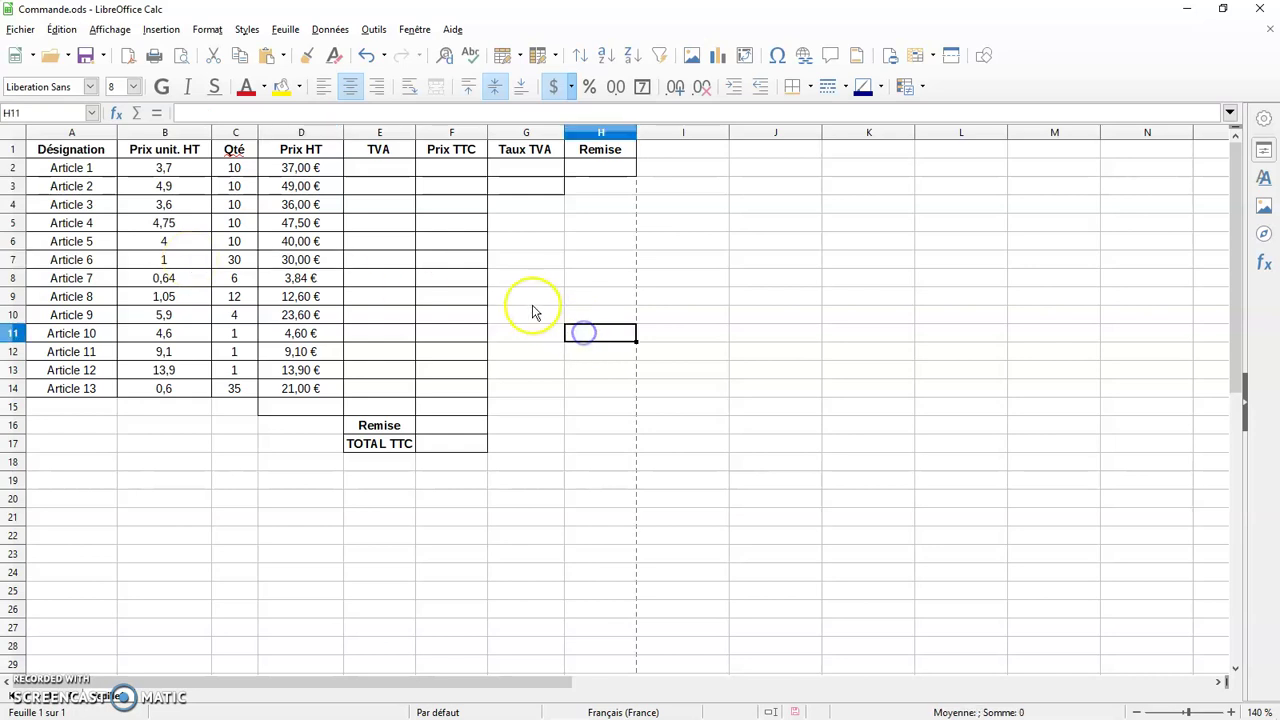
left_click(397, 170)
left_click(574, 300)
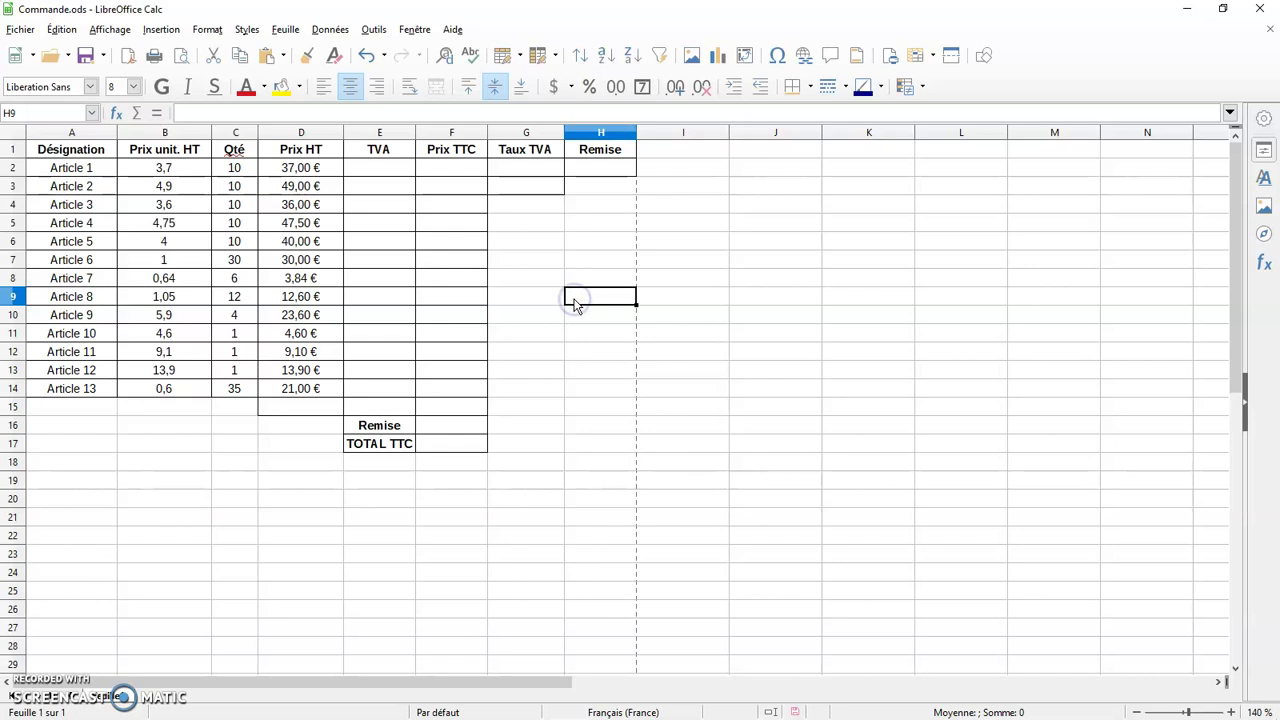
left_click_drag(305, 170, 314, 386)
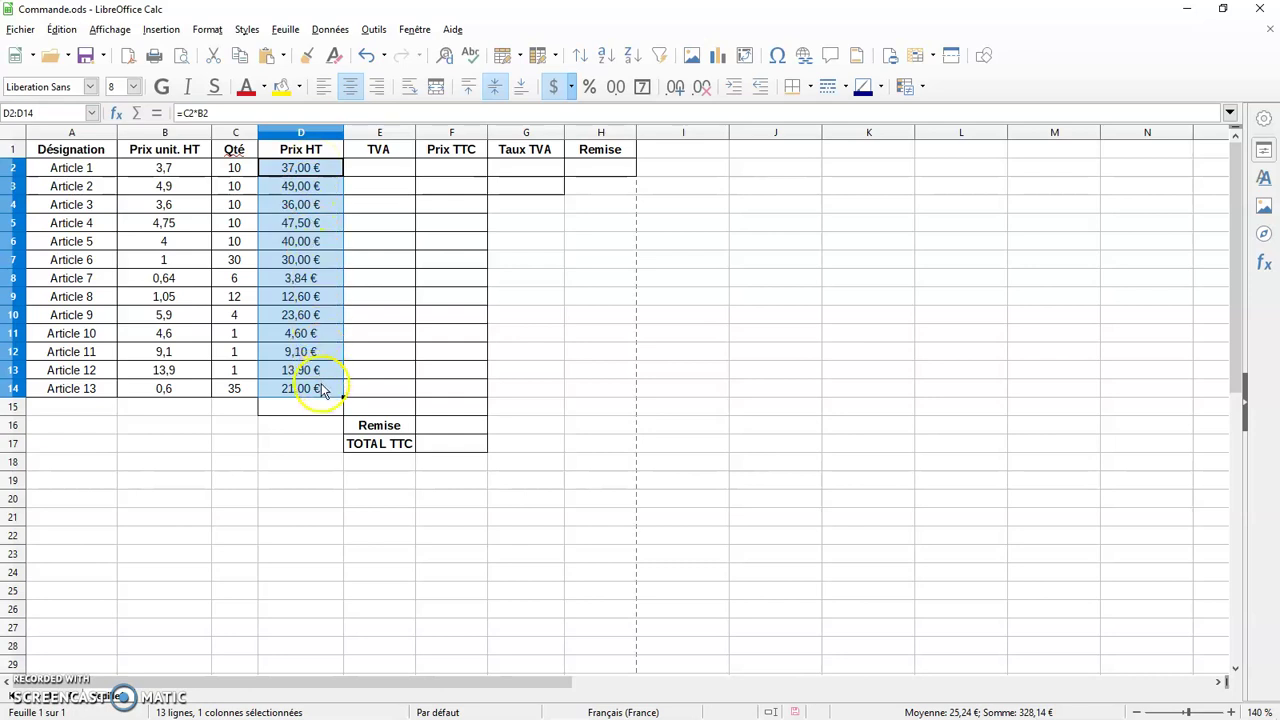
left_click(503, 286)
Try to apply the default euro currency format to the Prix HT, TVA and Prix TTC cells D2:F15
left_click_drag(318, 168, 448, 402)
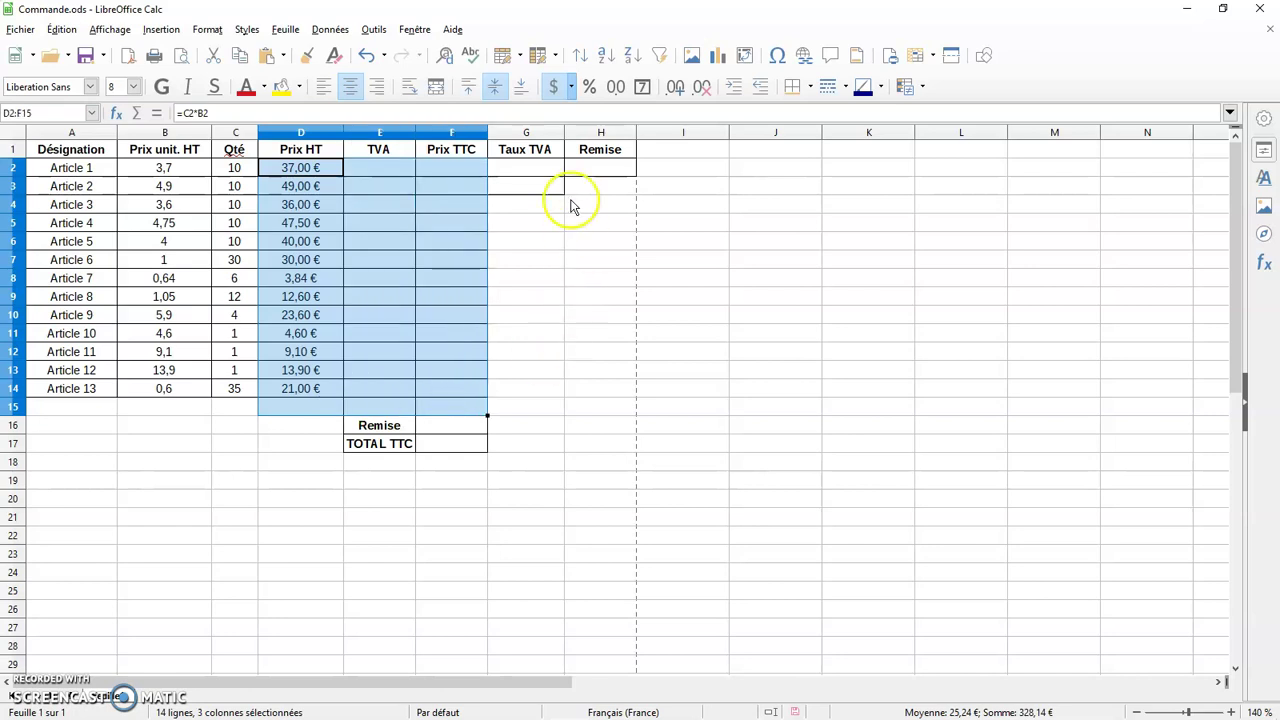
left_click(573, 88)
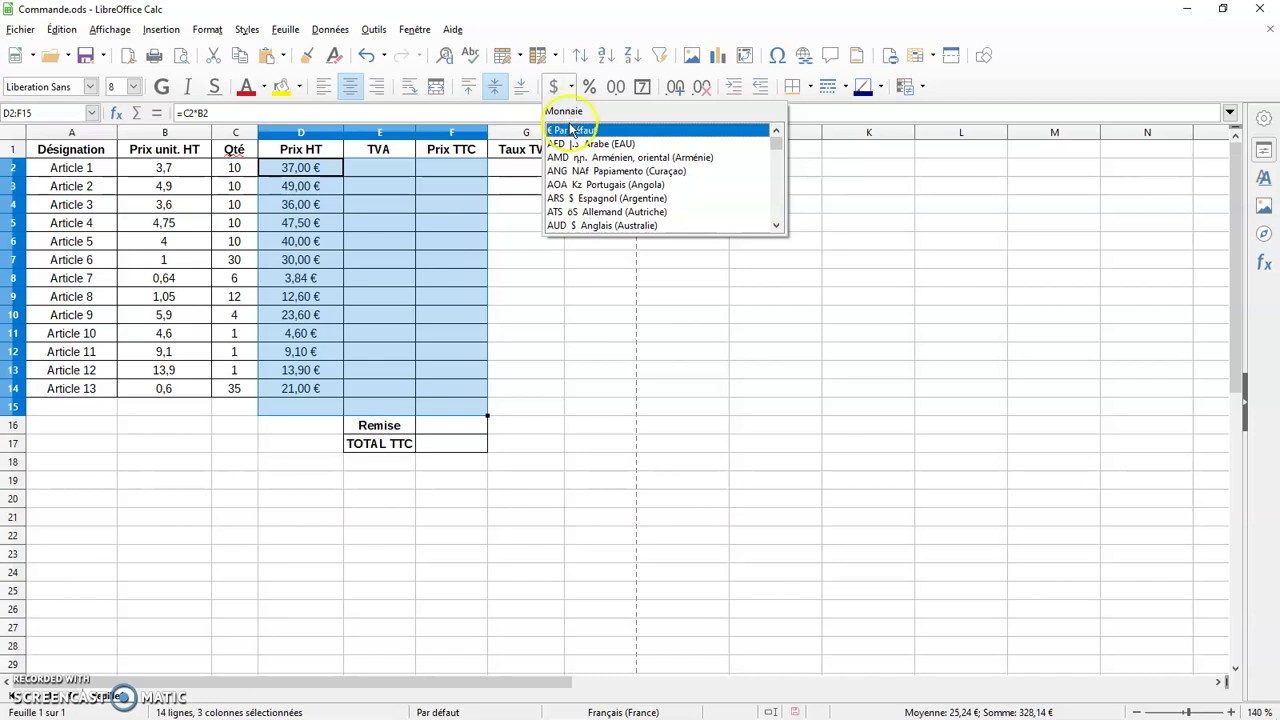
left_click(582, 131)
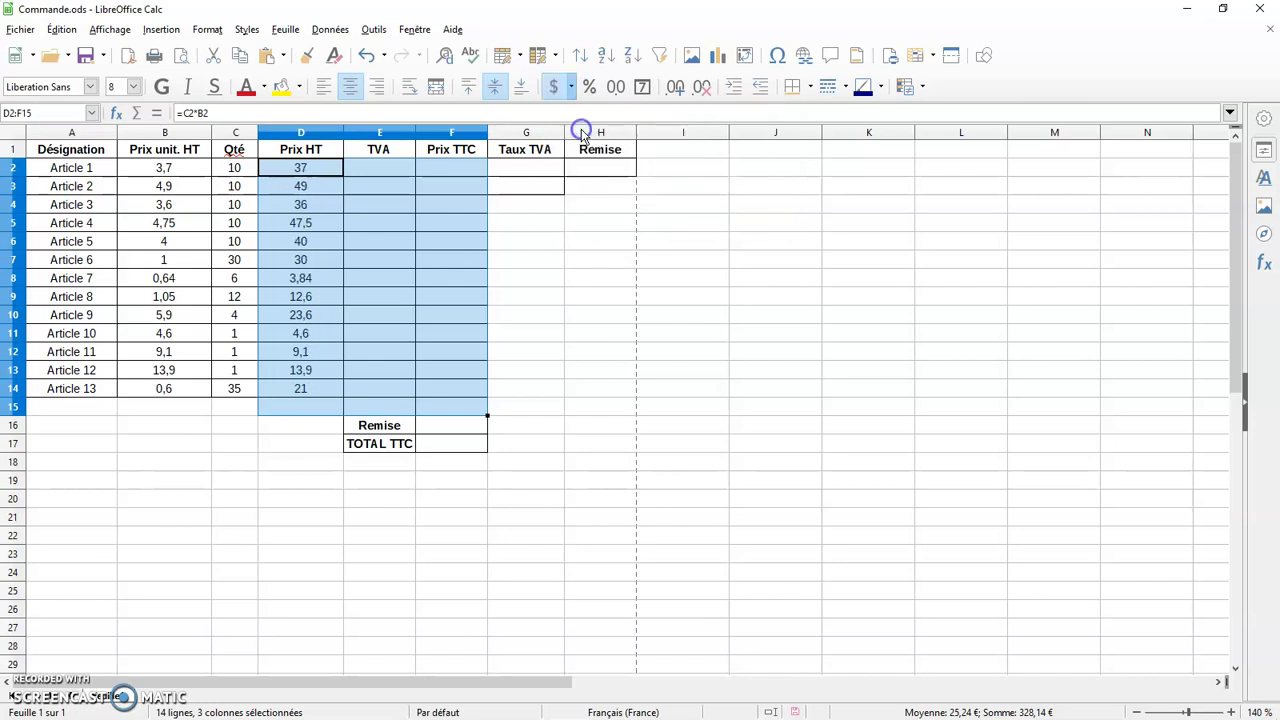
left_click(560, 285)
Format the Prix HT, TVA and Prix TTC cells D2:F15 as euro currency
left_click_drag(165, 170, 170, 386)
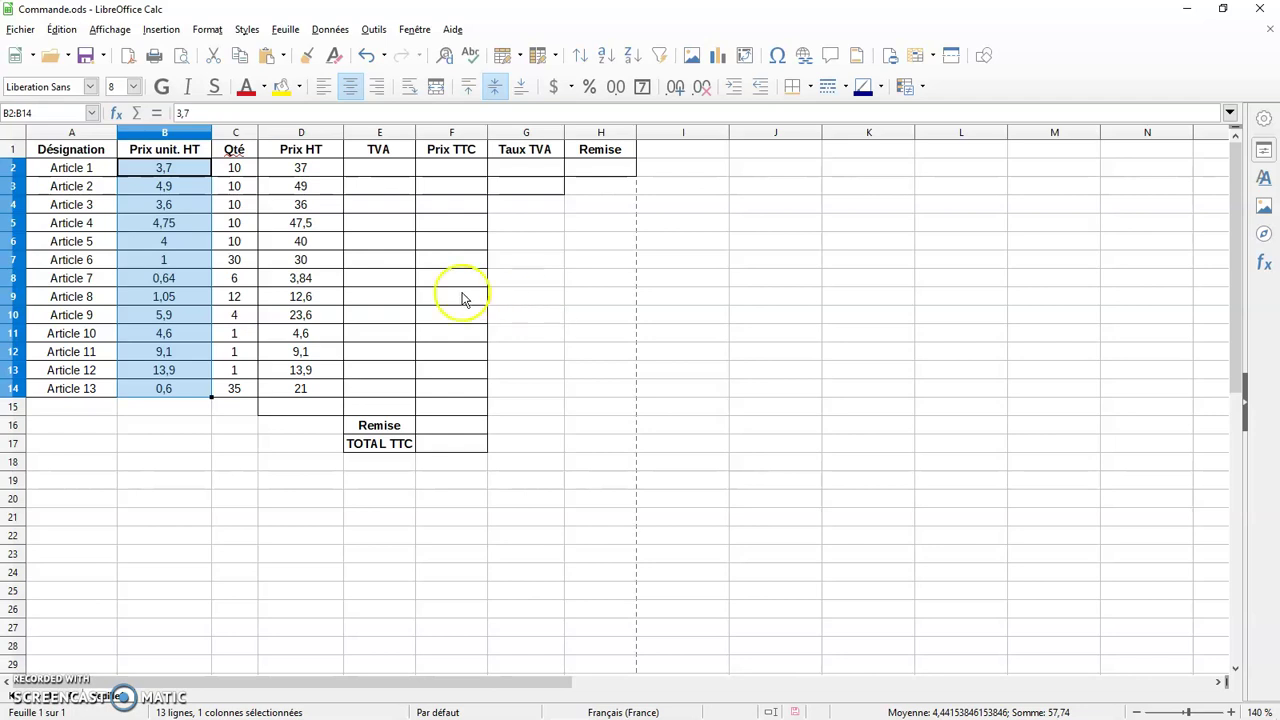
left_click_drag(310, 168, 453, 404)
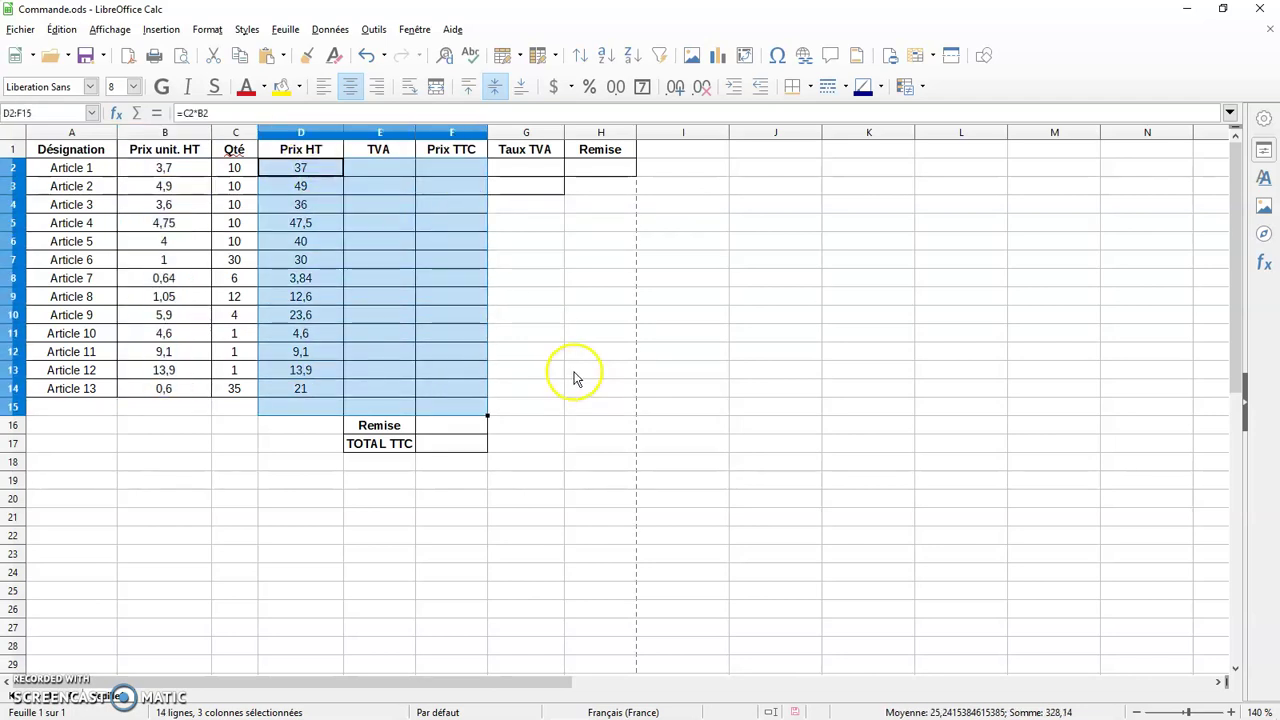
left_click(556, 89)
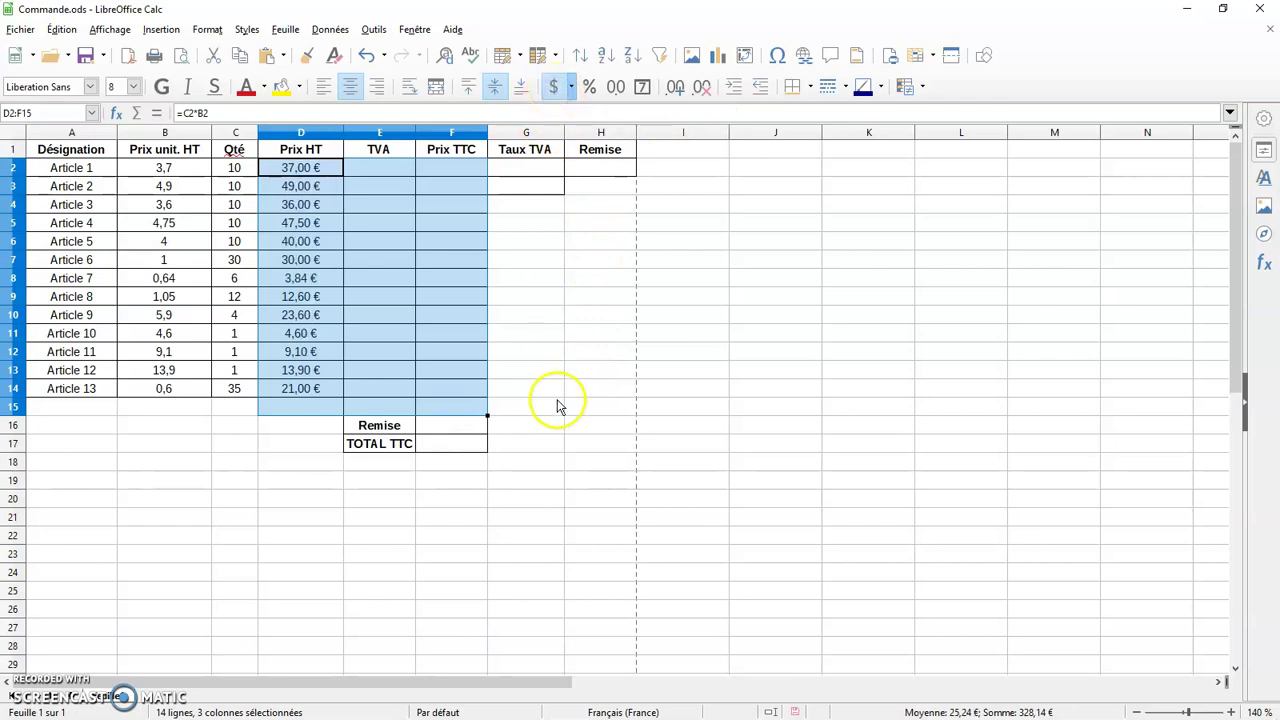
left_click(557, 405)
Format the unit prices in B2:B14 as euro currency
left_click_drag(185, 170, 186, 395)
left_click(553, 87)
left_click(579, 316)
Apply the euro currency format to the totals row D15:F15 and the Remise and TOTAL TTC amount cells F16:F17
left_click_drag(310, 407, 440, 415)
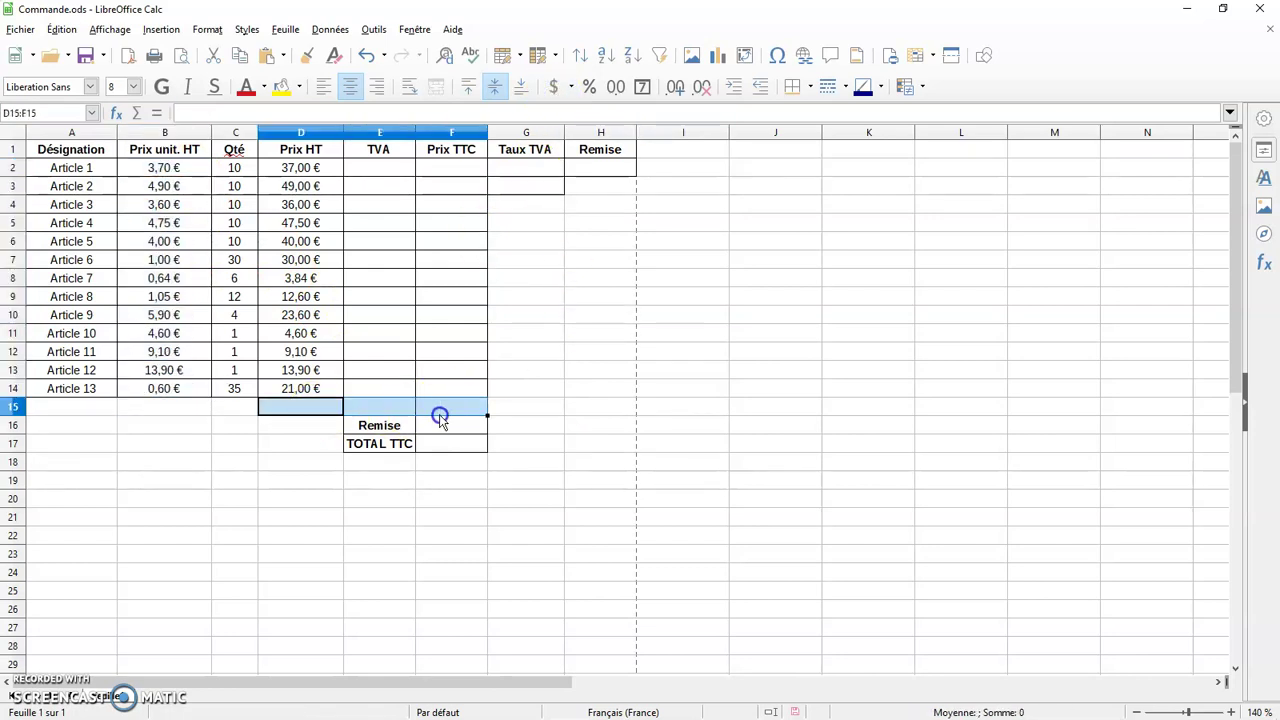
left_click(553, 87)
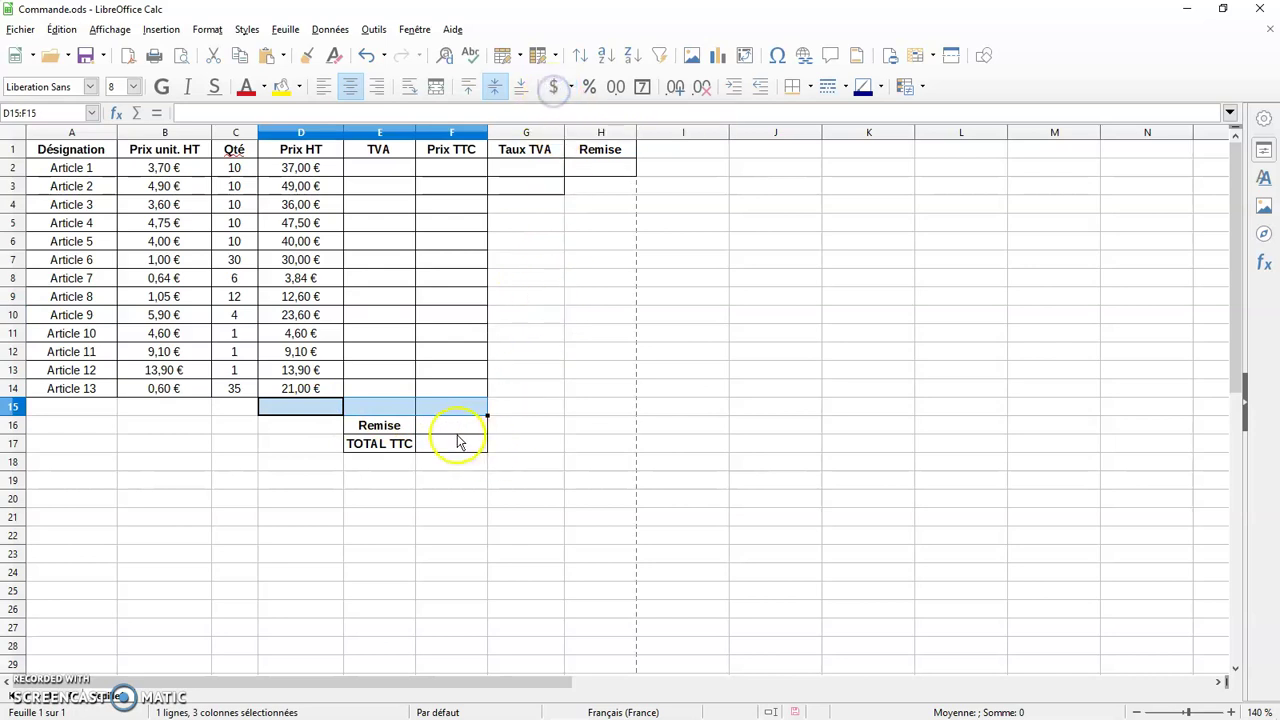
left_click_drag(455, 425, 451, 438)
left_click(556, 88)
left_click(568, 298)
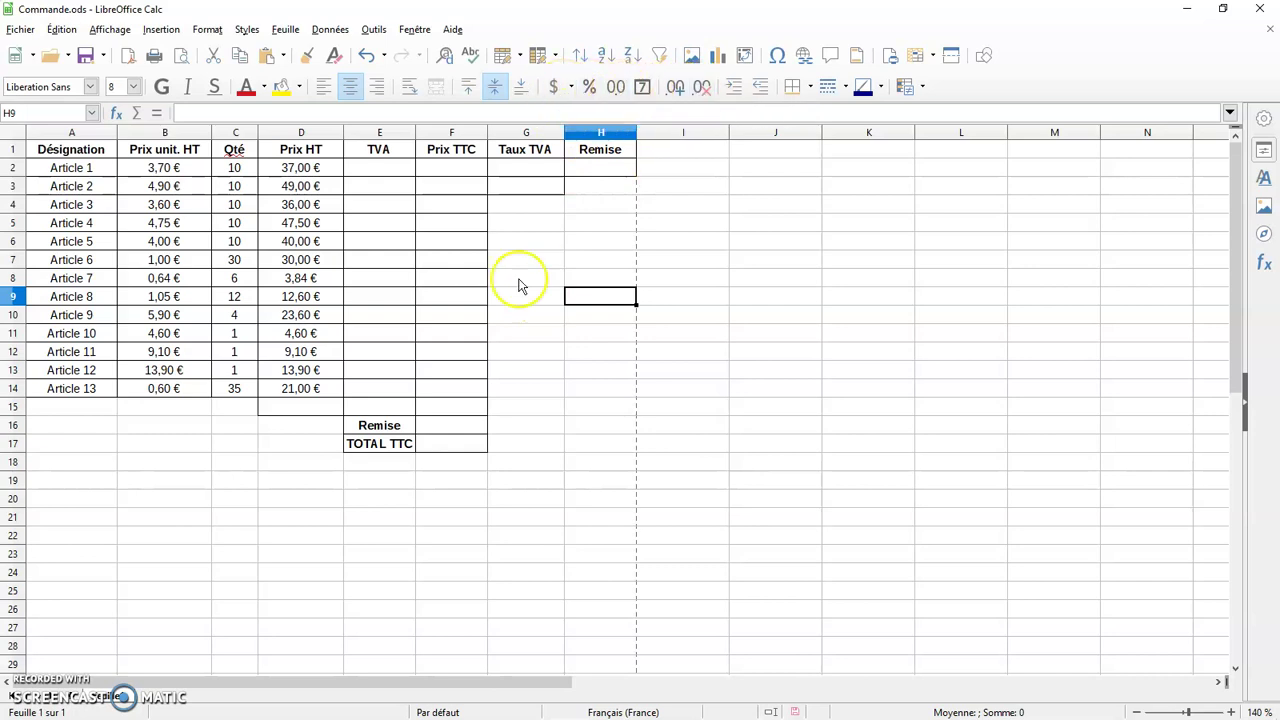
left_click(513, 342)
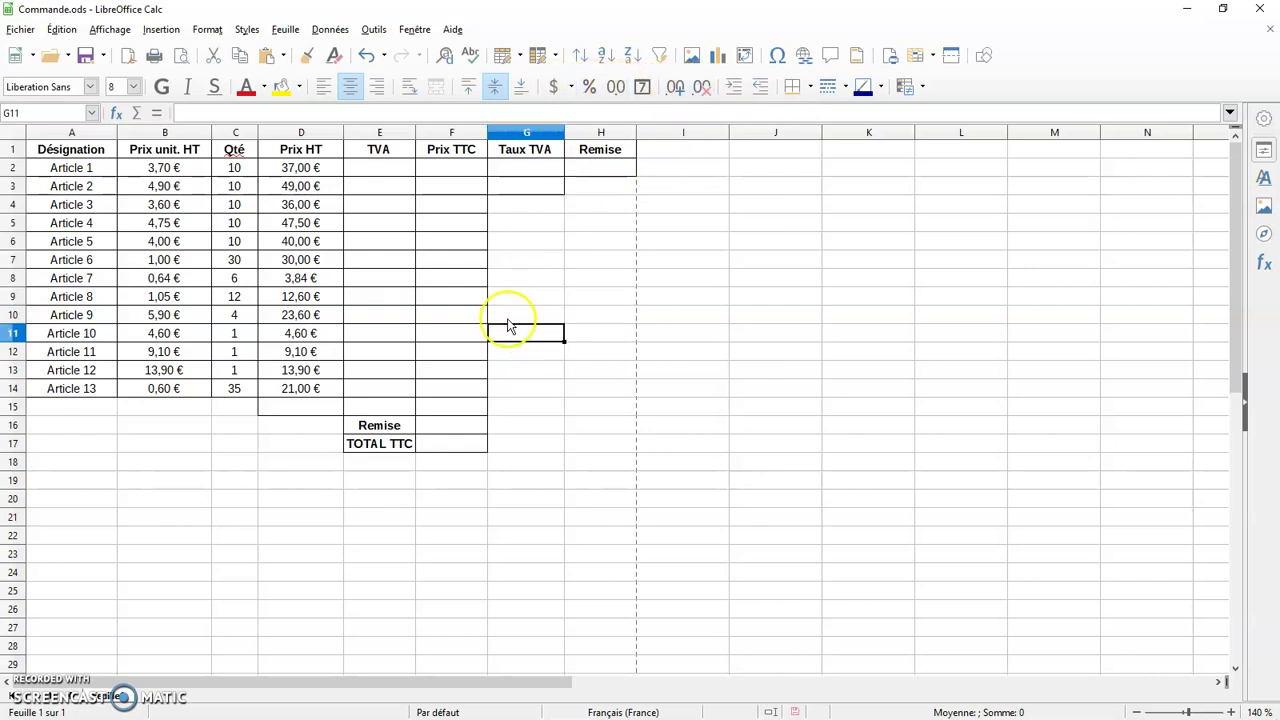
Format the Taux TVA cells G2 and G3 as percentages
left_click(391, 167)
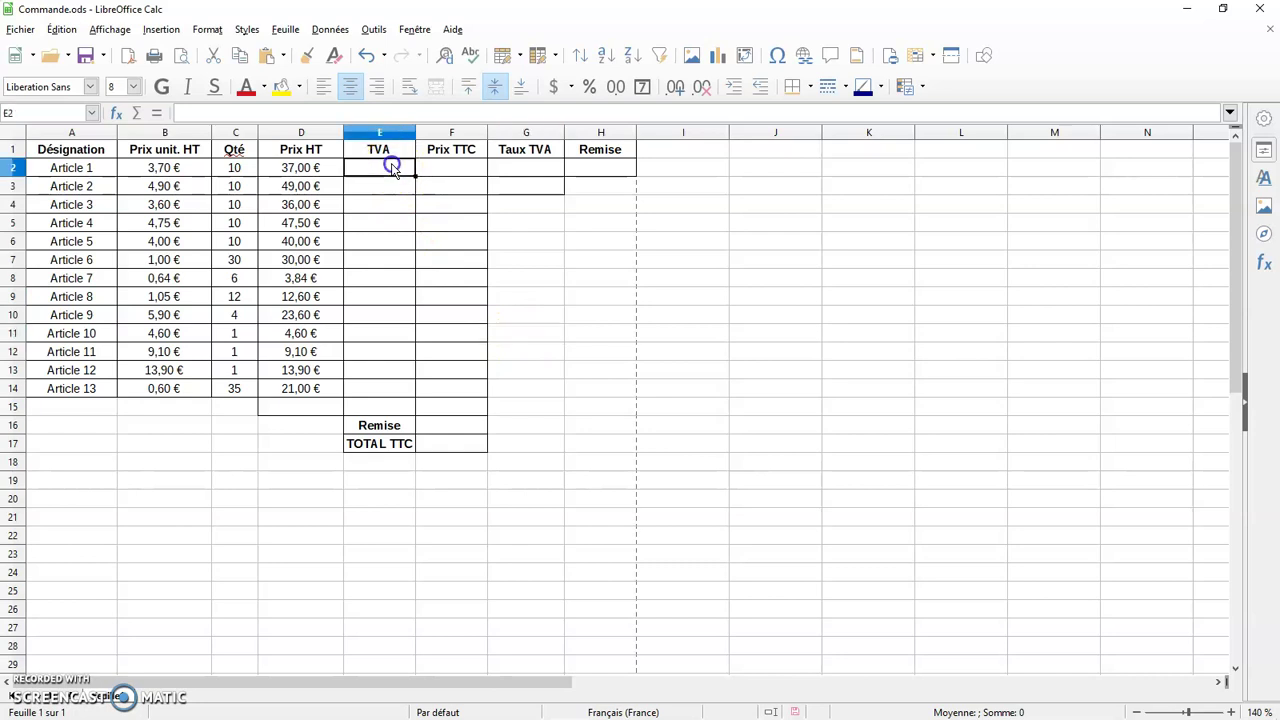
left_click(536, 172)
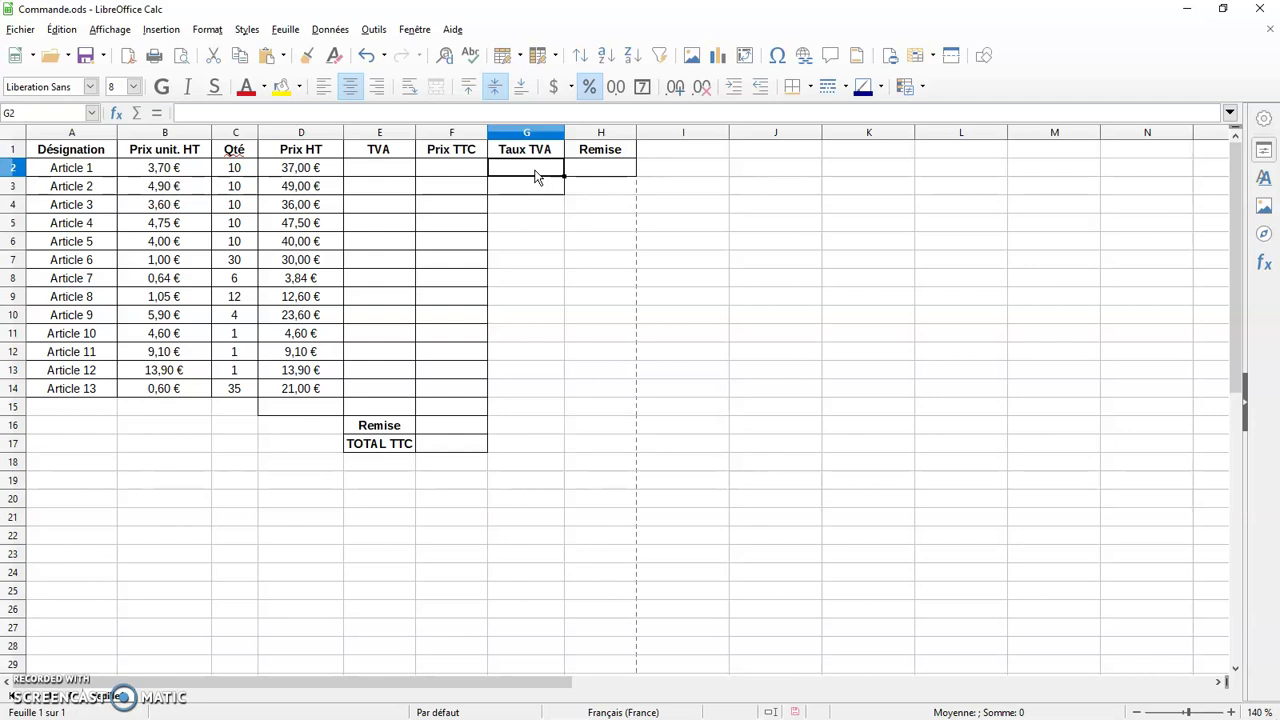
left_click(591, 88)
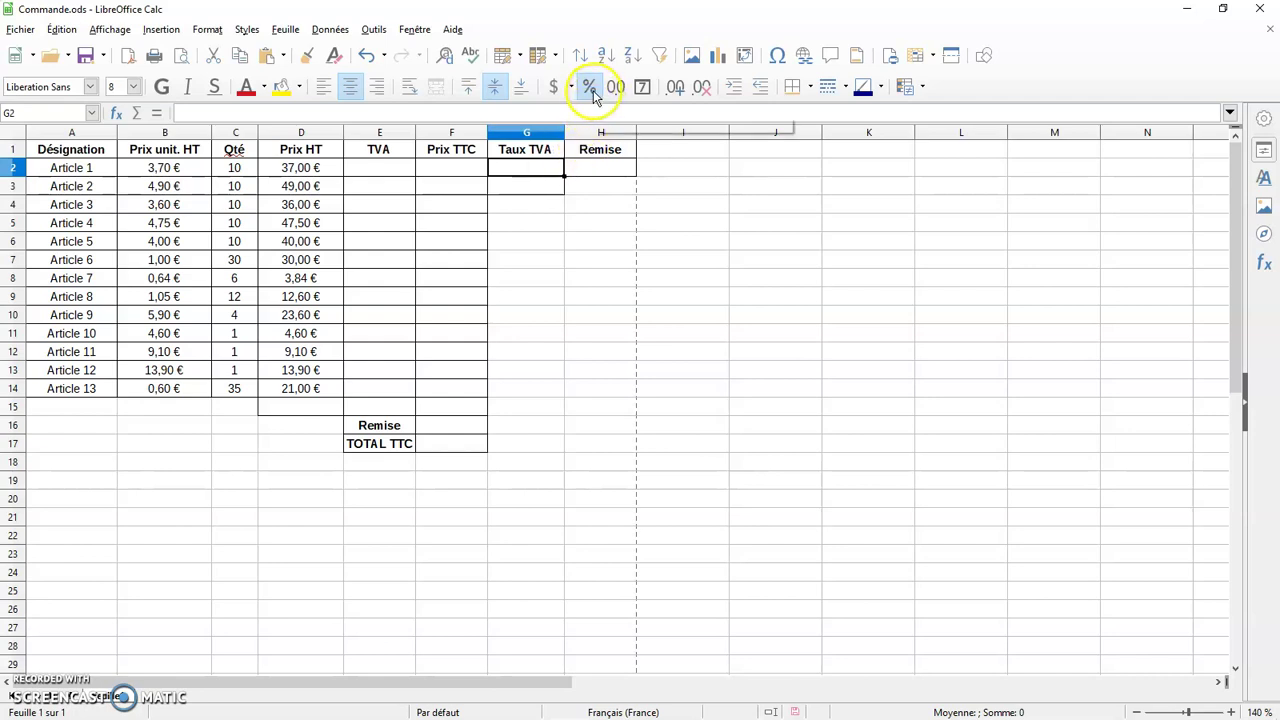
left_click(537, 189)
left_click(589, 88)
left_click(531, 178)
left_click(531, 172)
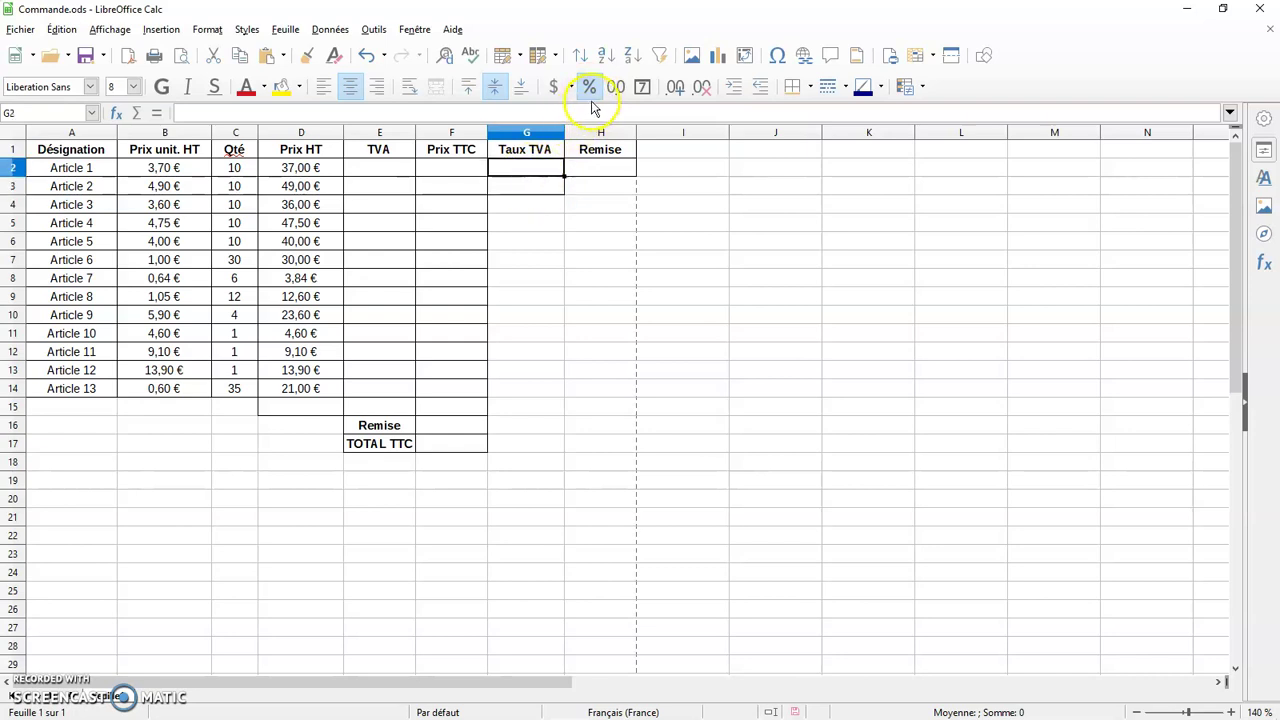
left_click(590, 314)
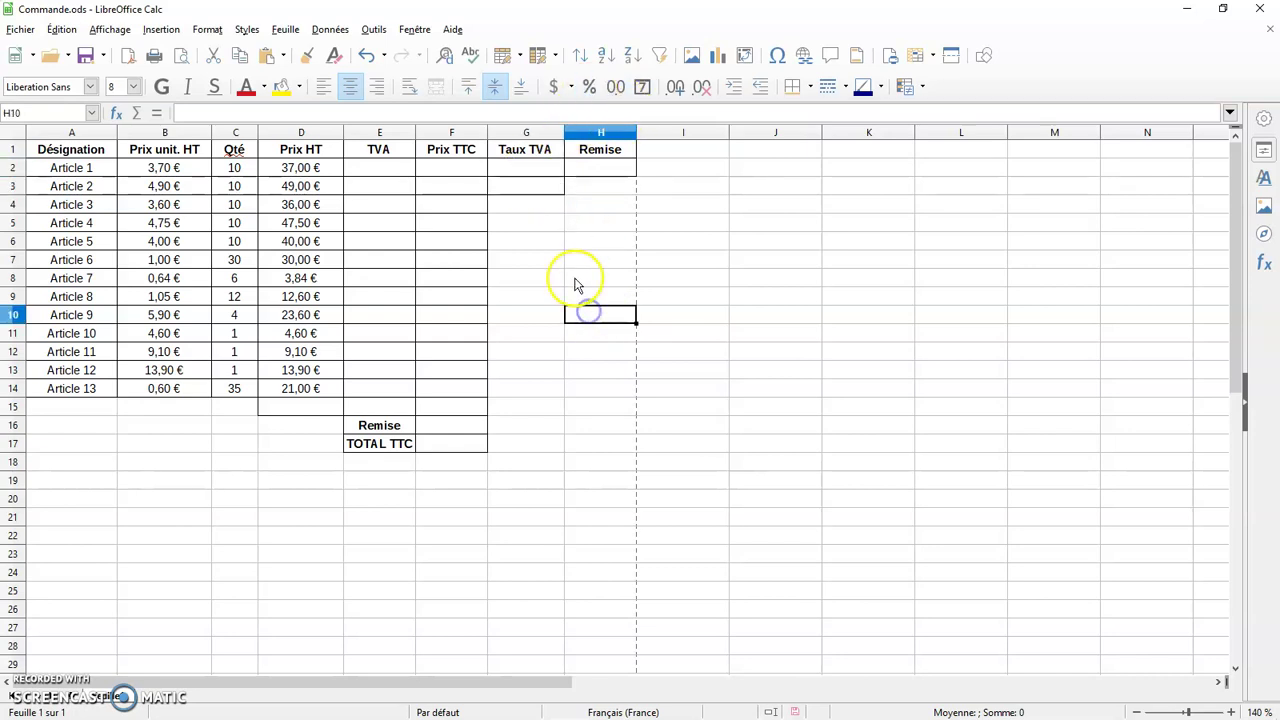
left_click(535, 172)
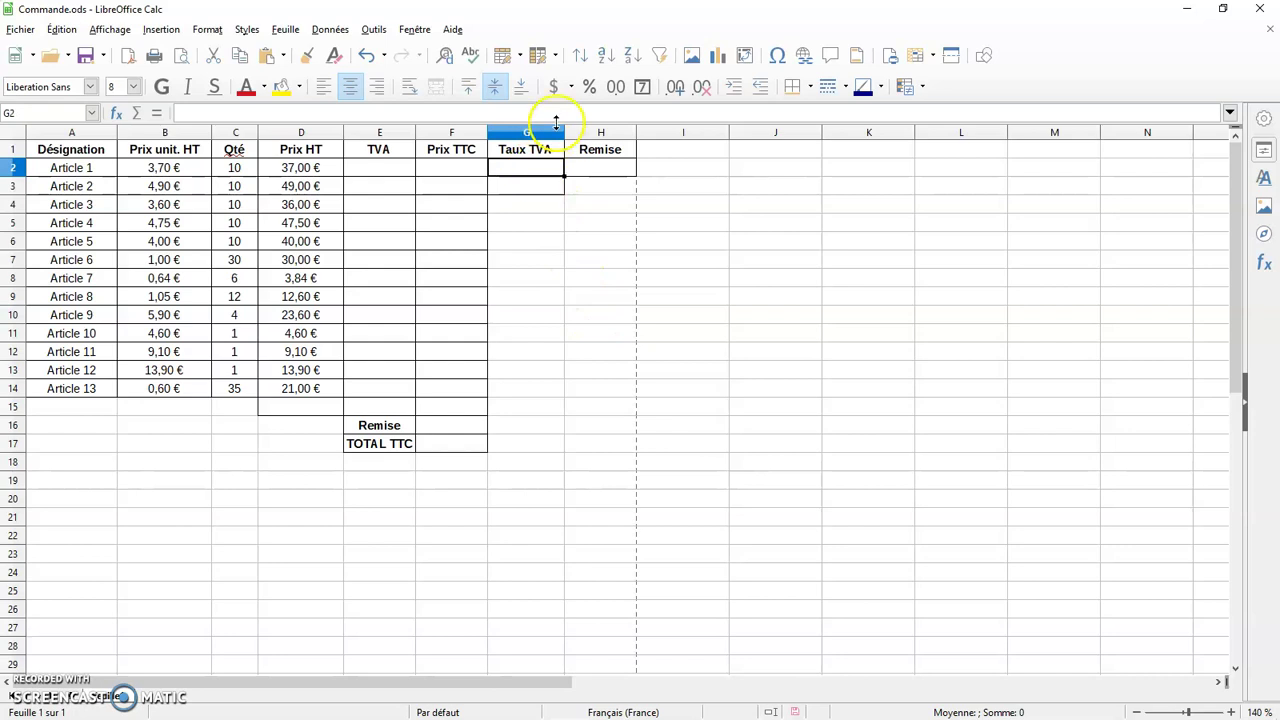
left_click(528, 188)
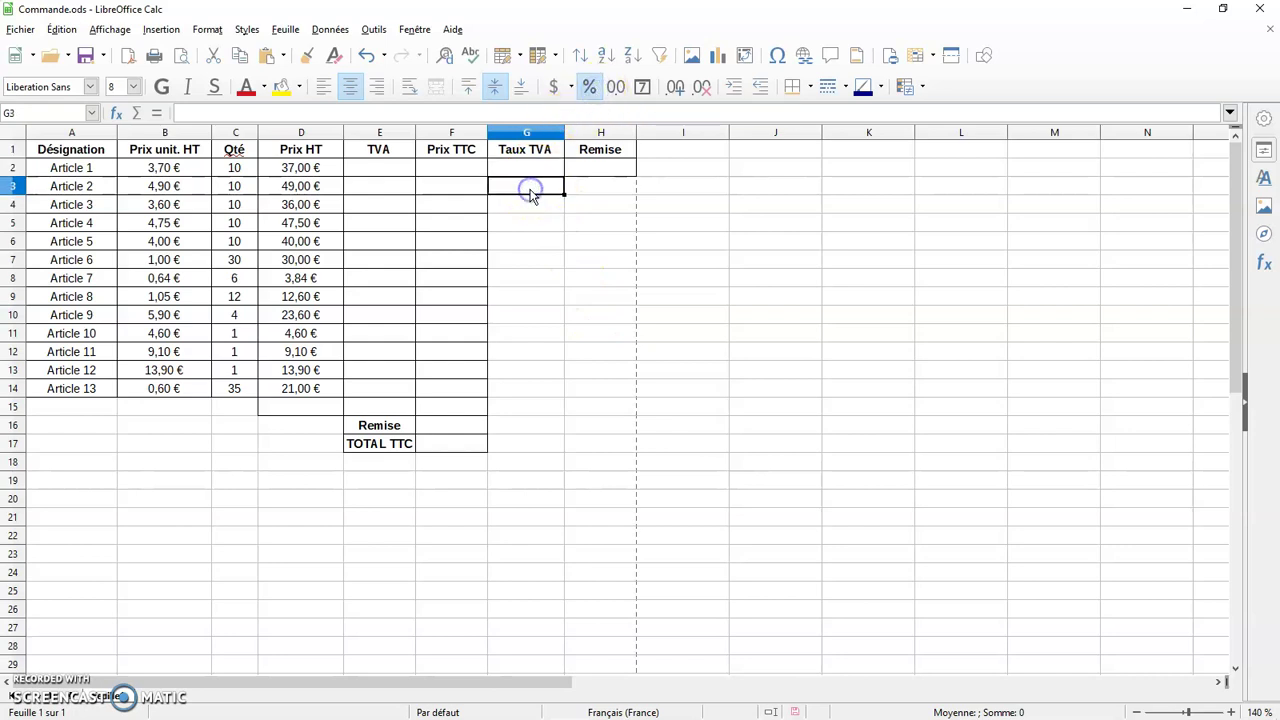
Enter the VAT rates 20% in G2 and 5% in G3
left_click(531, 170)
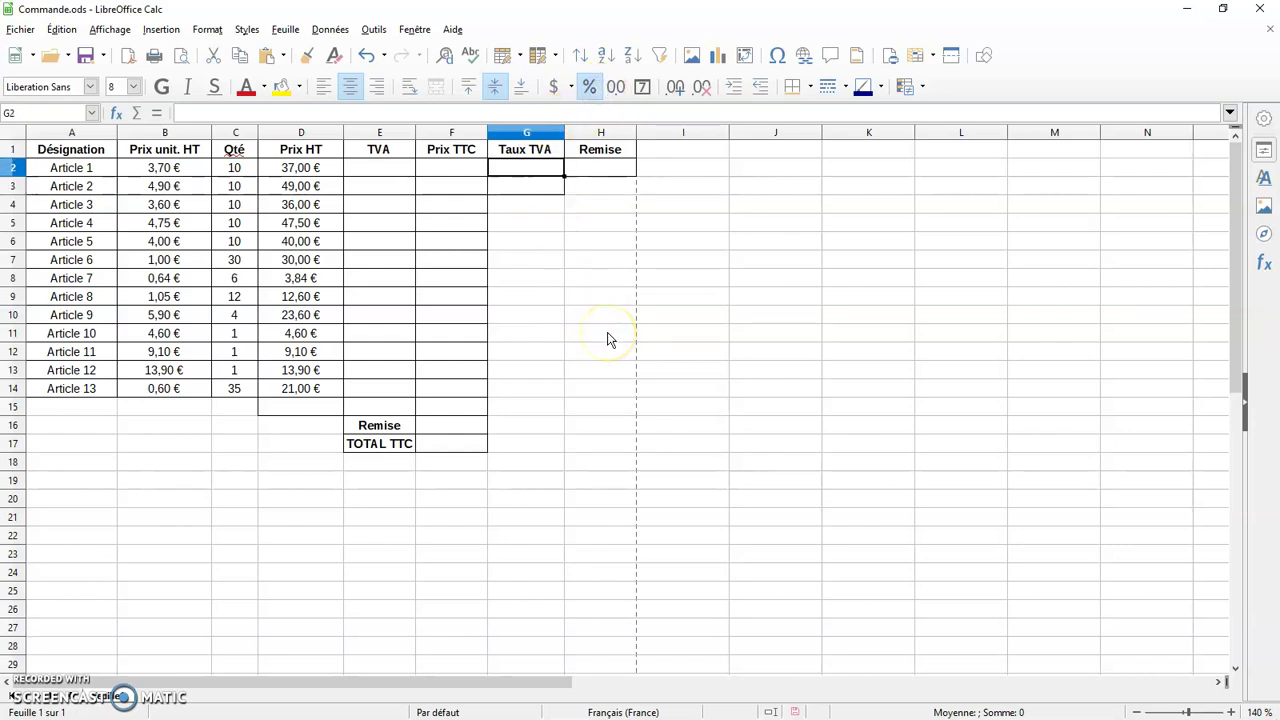
type("20")
key("Return")
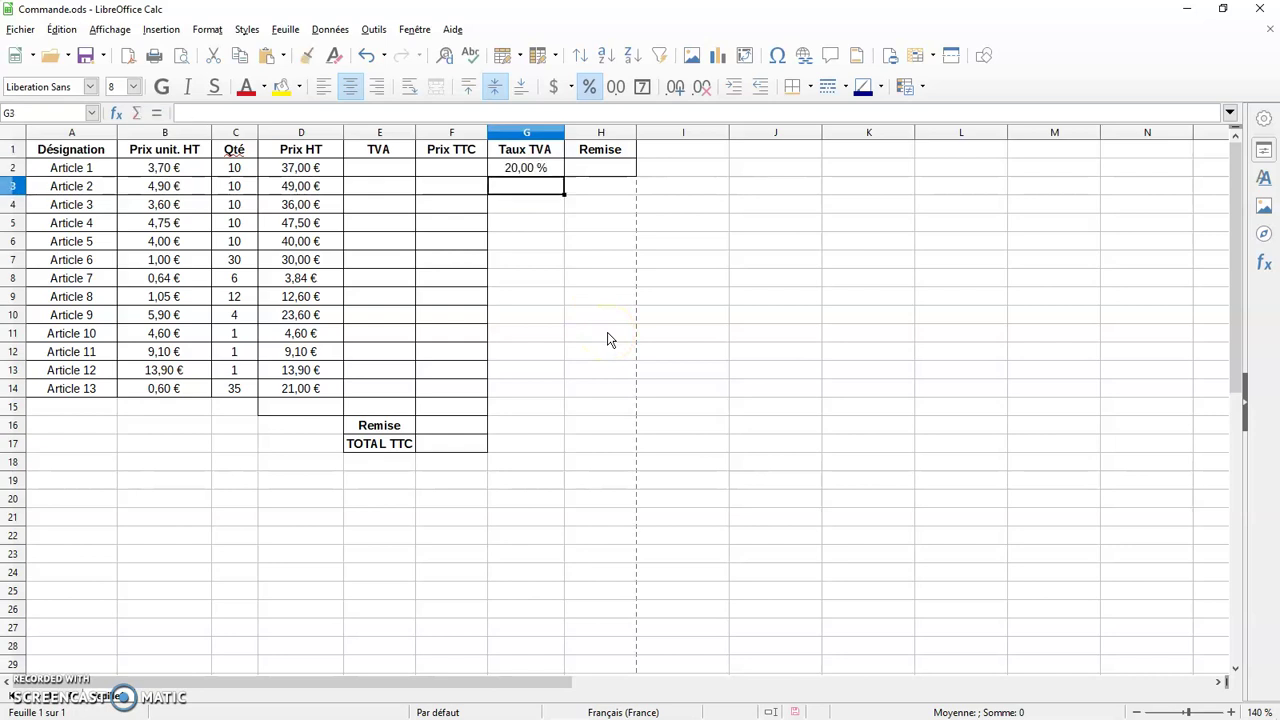
type("5")
left_click(586, 314)
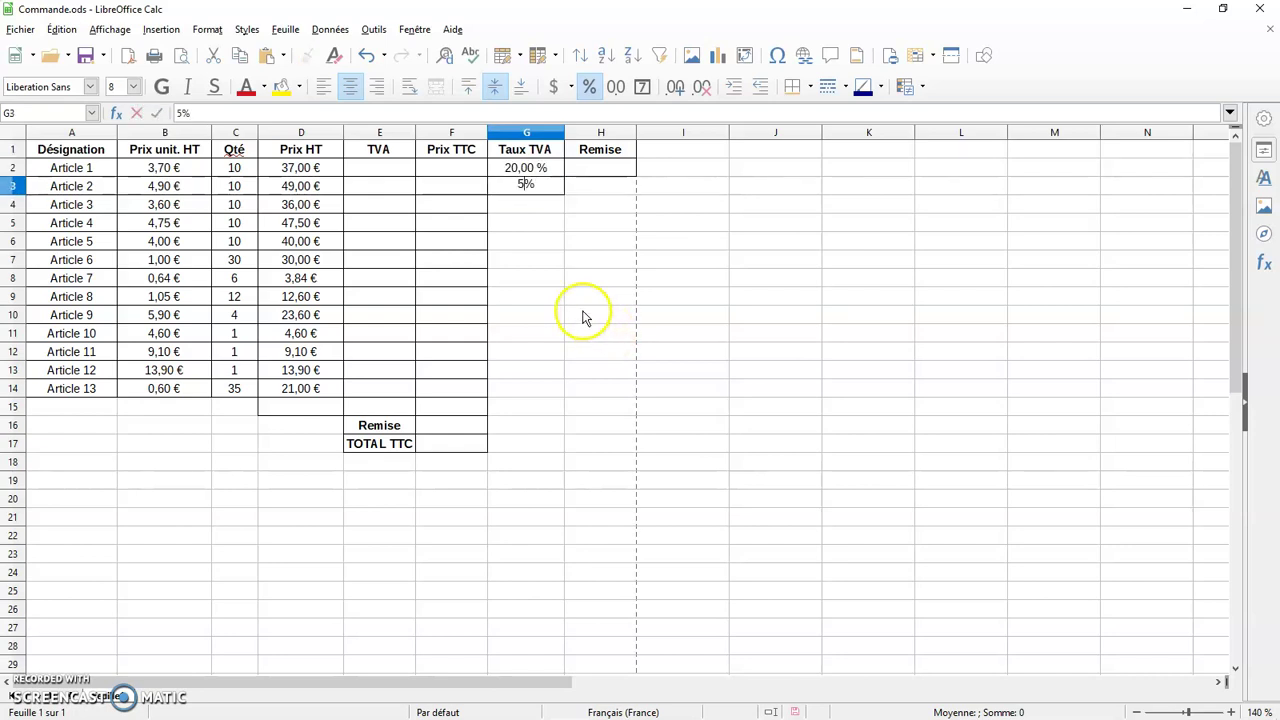
Format the Remise cell H2 as a percentage and enter a discount of 2%
left_click(592, 170)
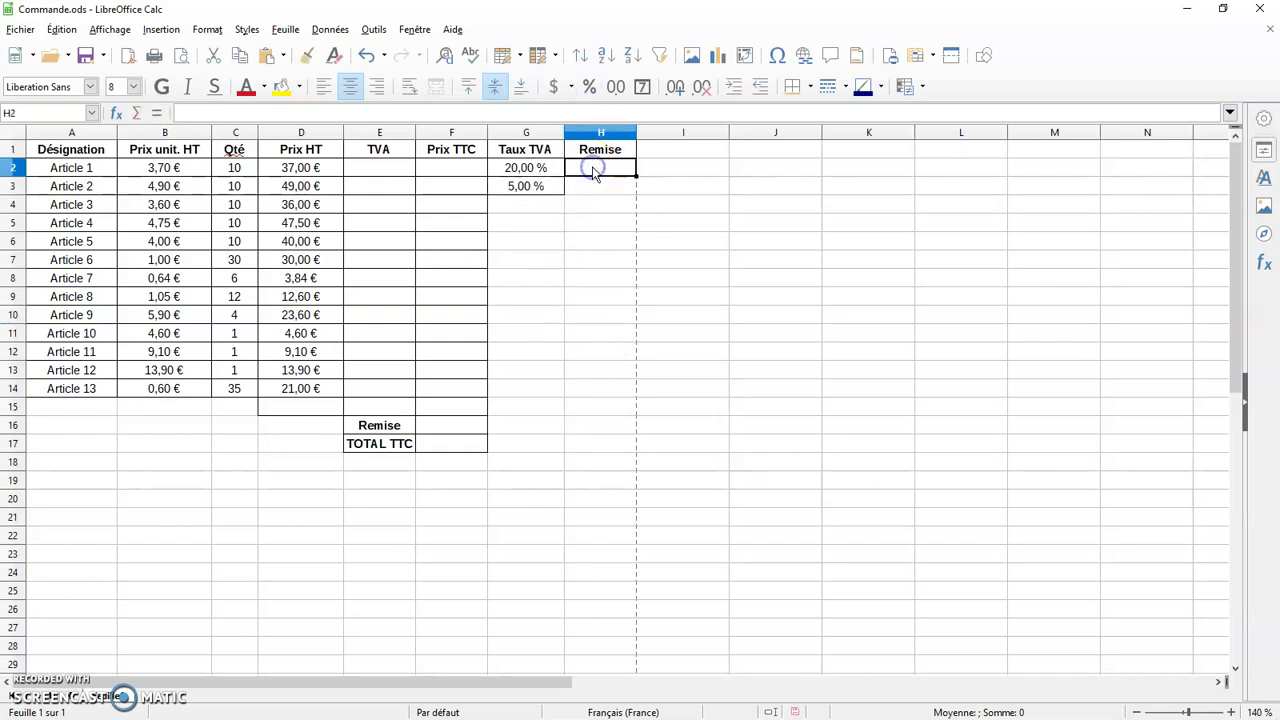
left_click(589, 88)
left_click(590, 165)
left_click(590, 90)
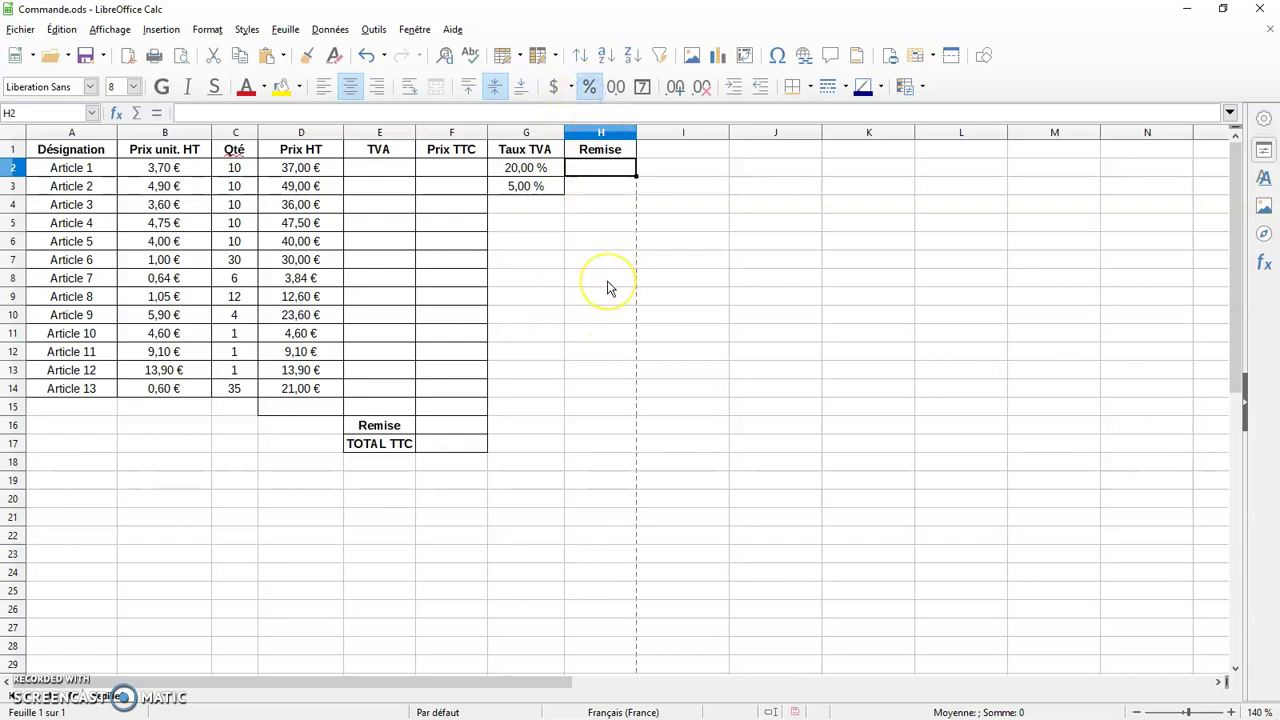
type("2")
key("Return")
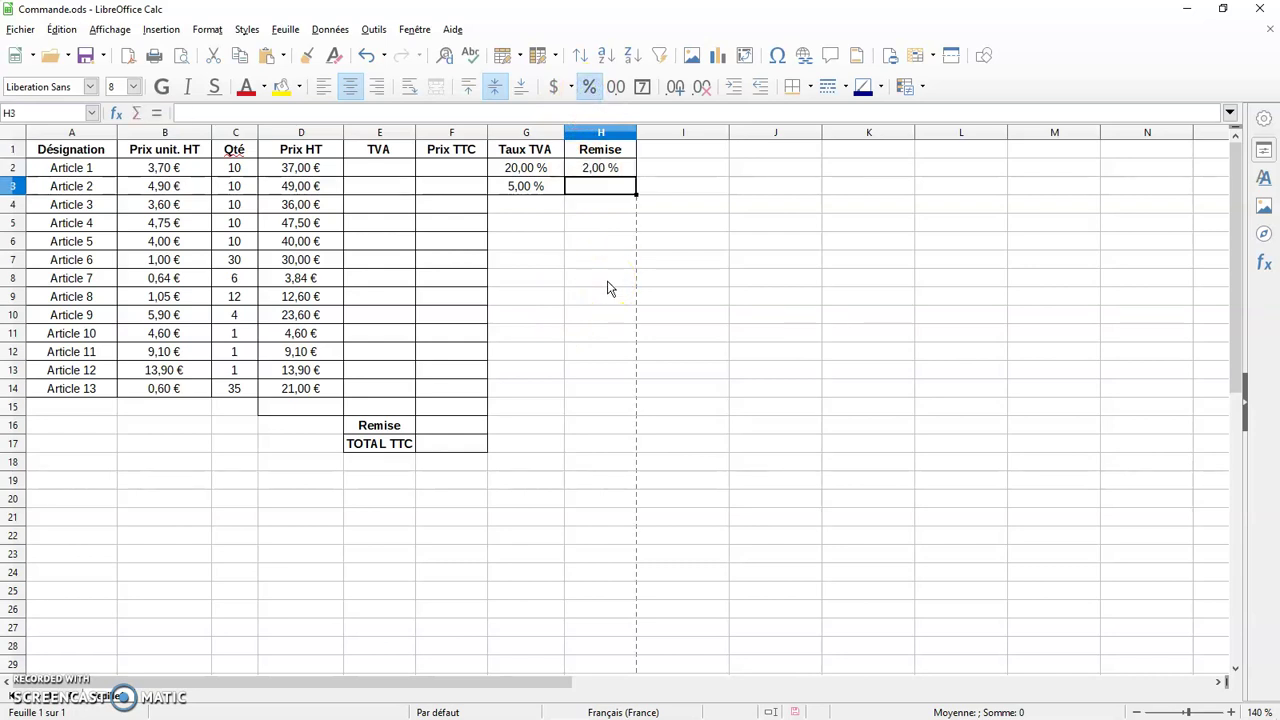
left_click(592, 260)
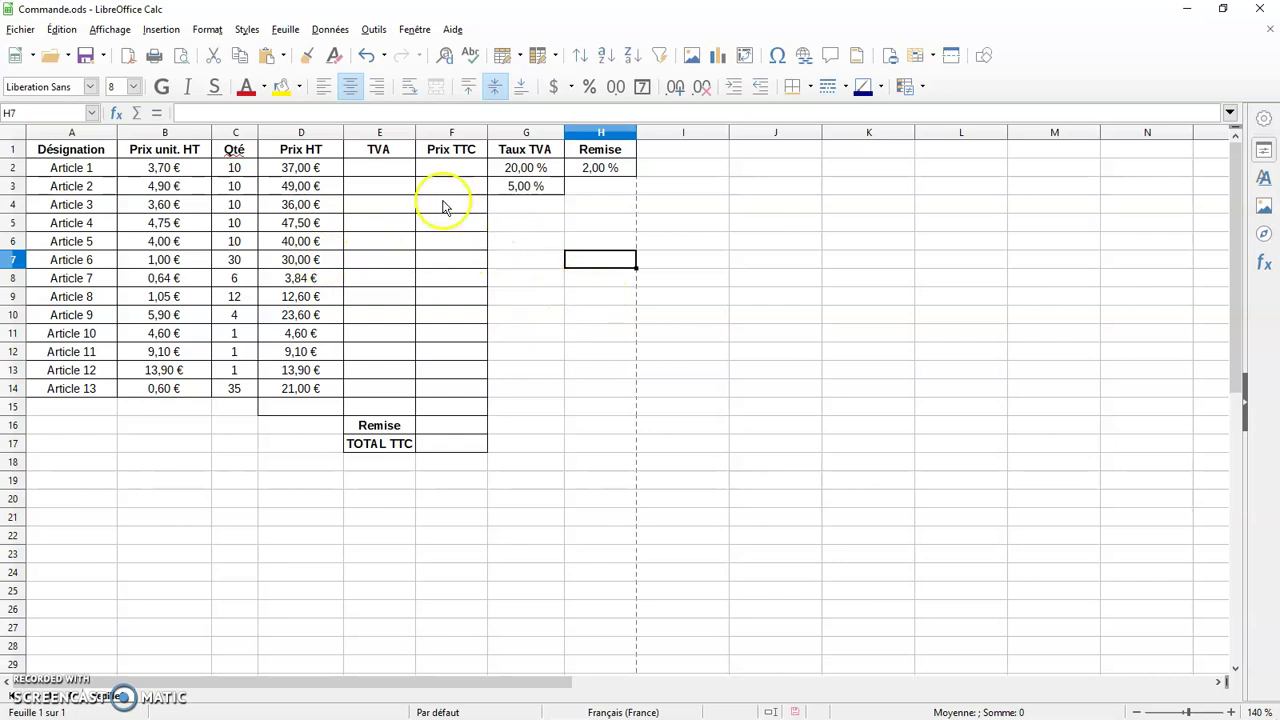
left_click(388, 170)
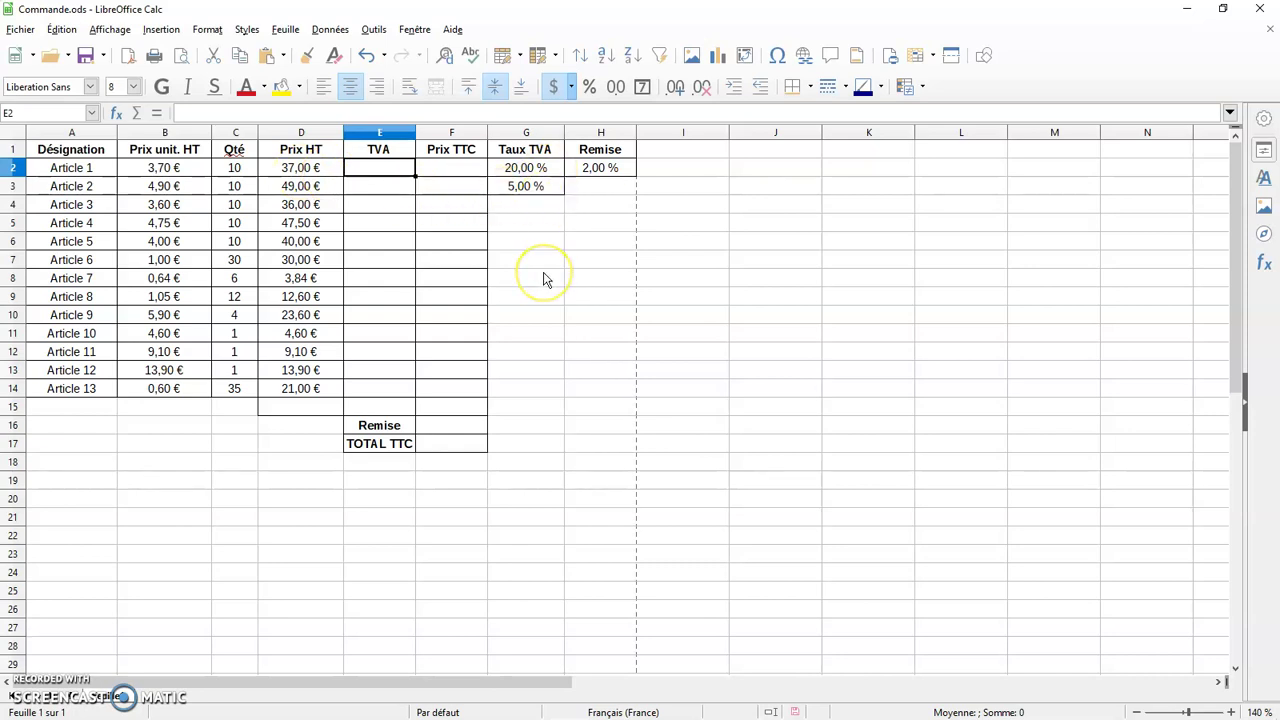
type("=")
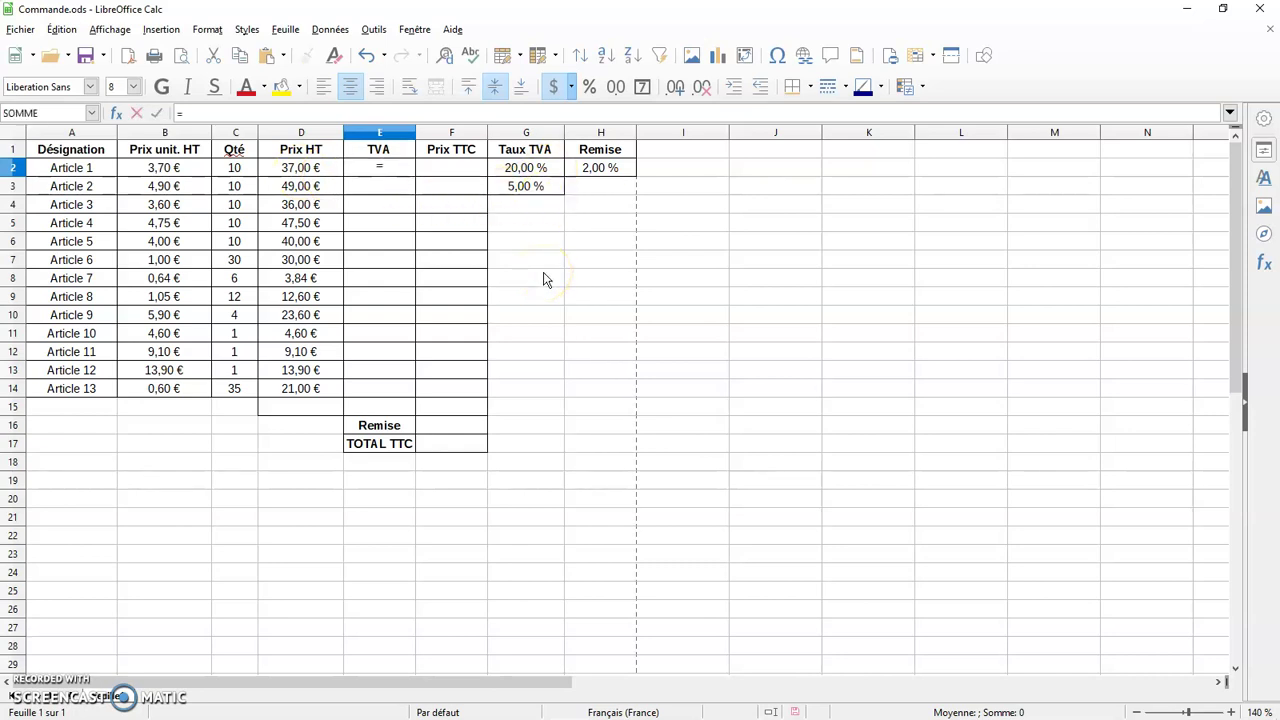
left_click(545, 279)
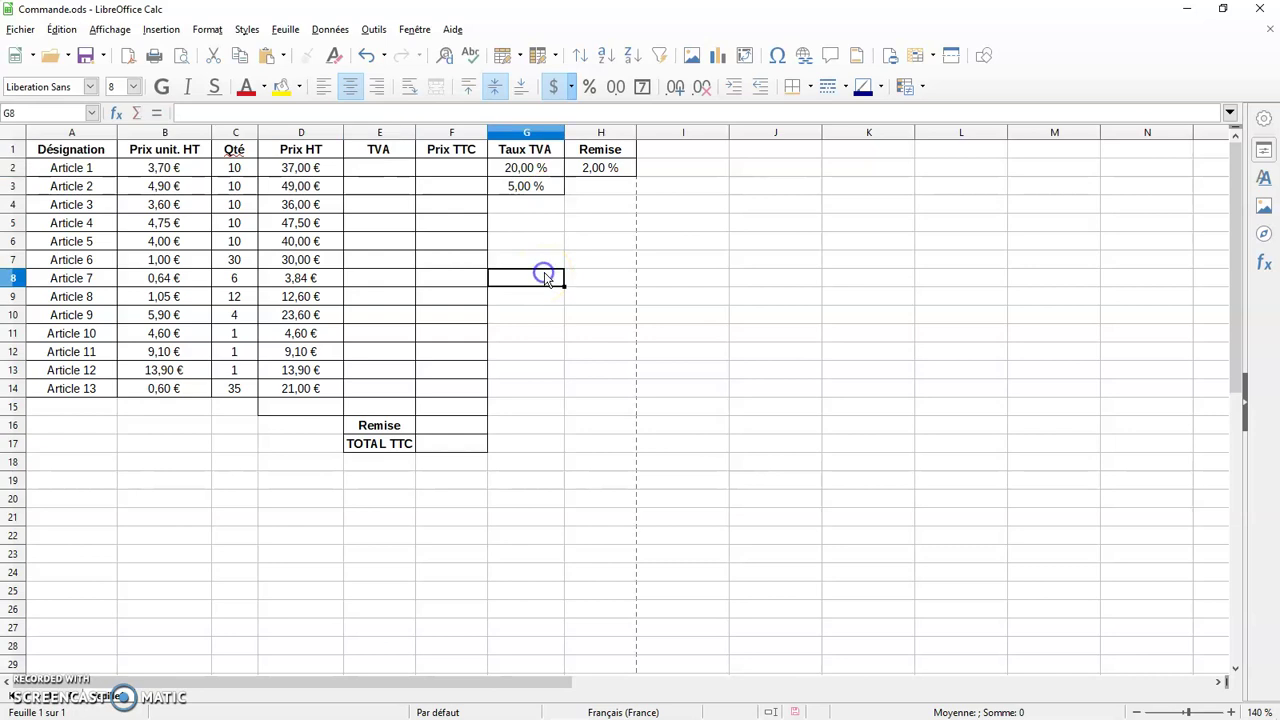
Enter the TVA formula =D2*G2 for Article 1 in E2
left_click(376, 172)
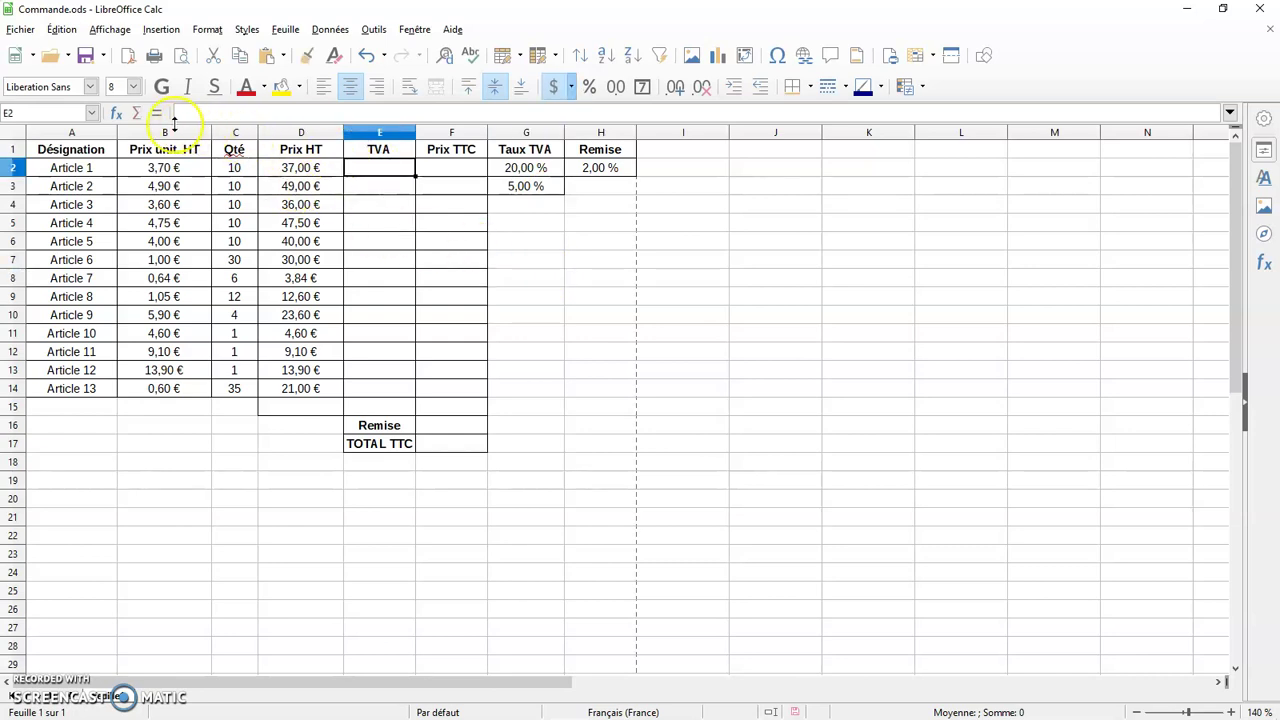
left_click(158, 115)
left_click(314, 170)
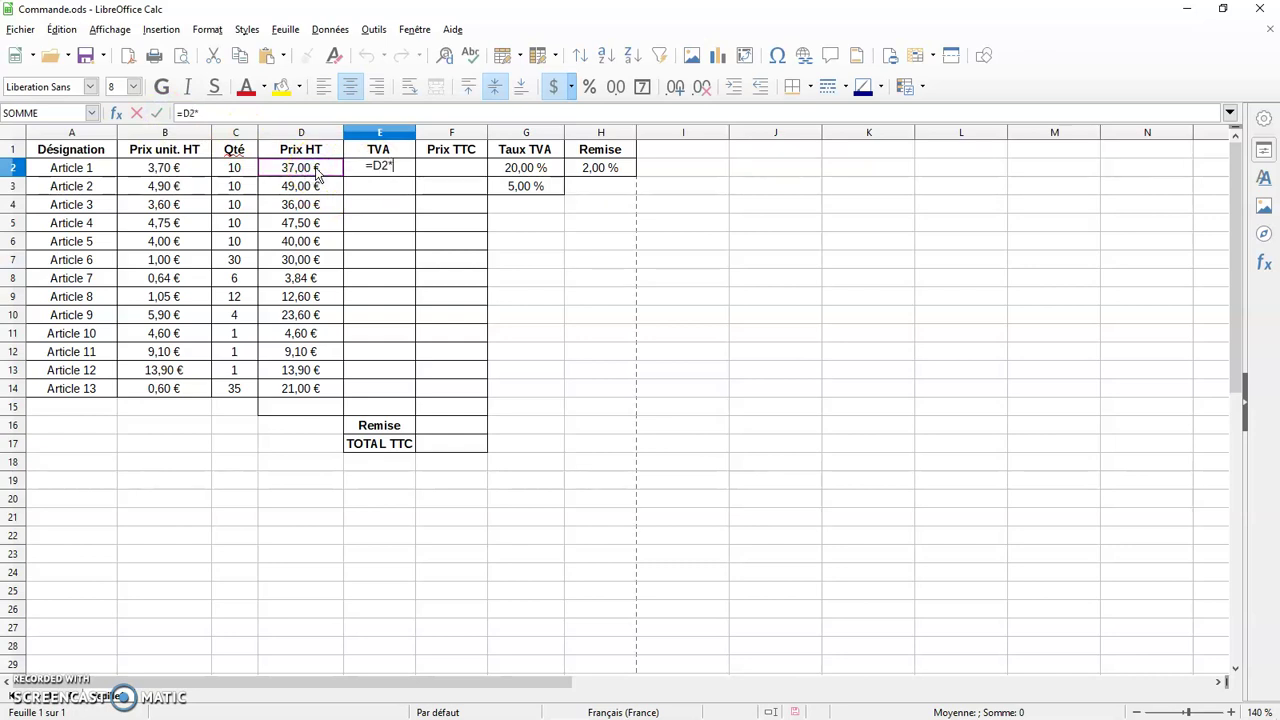
type("*")
left_click(522, 170)
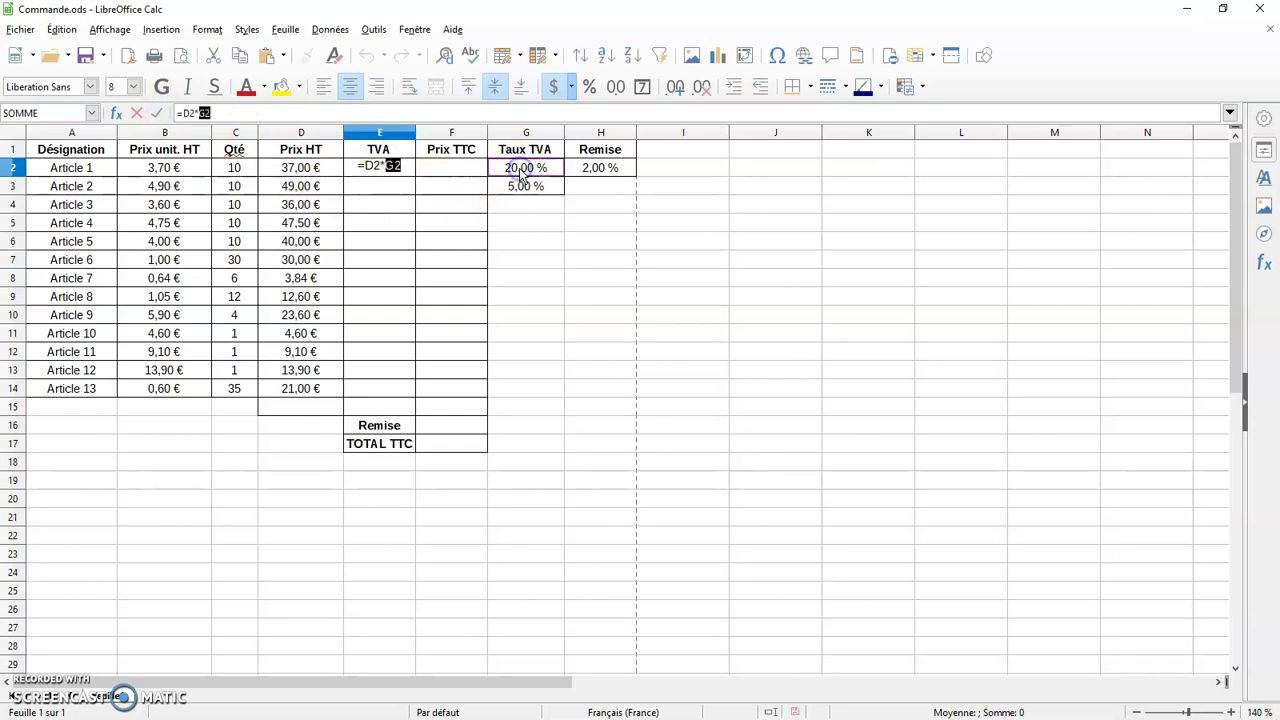
key("Return")
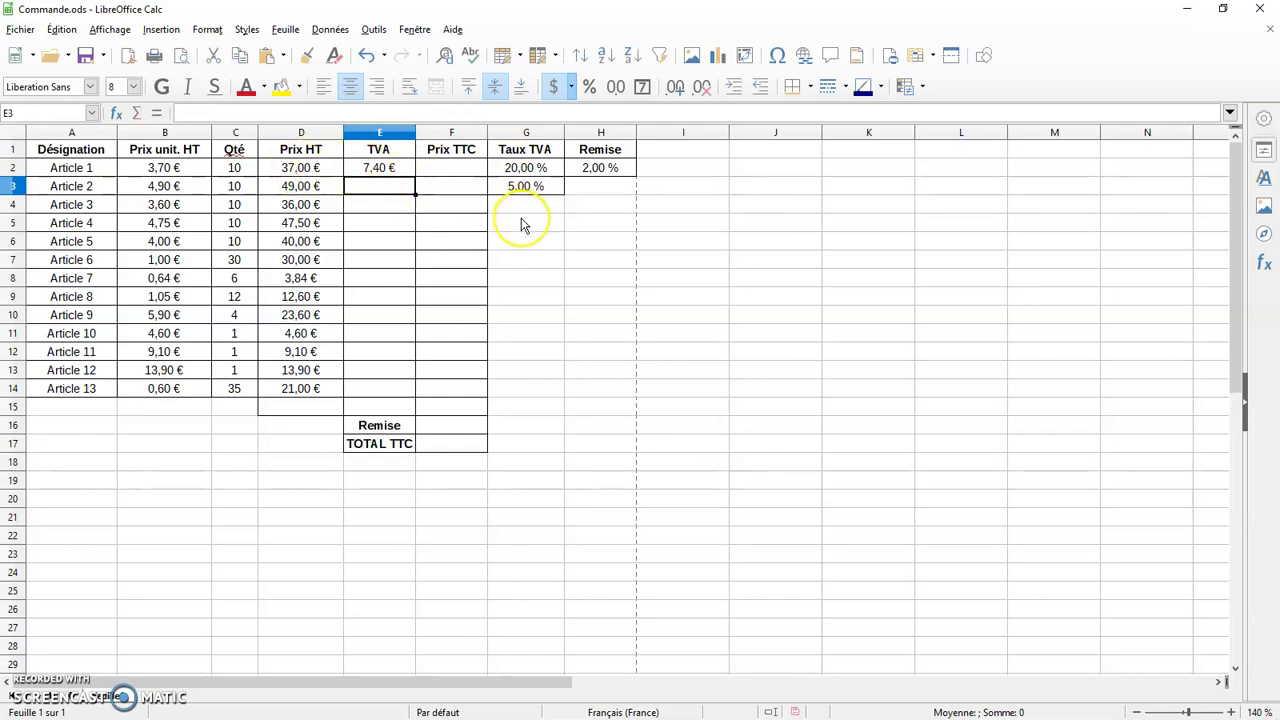
Copy the TVA formula from E2 down to E4
left_click(405, 169)
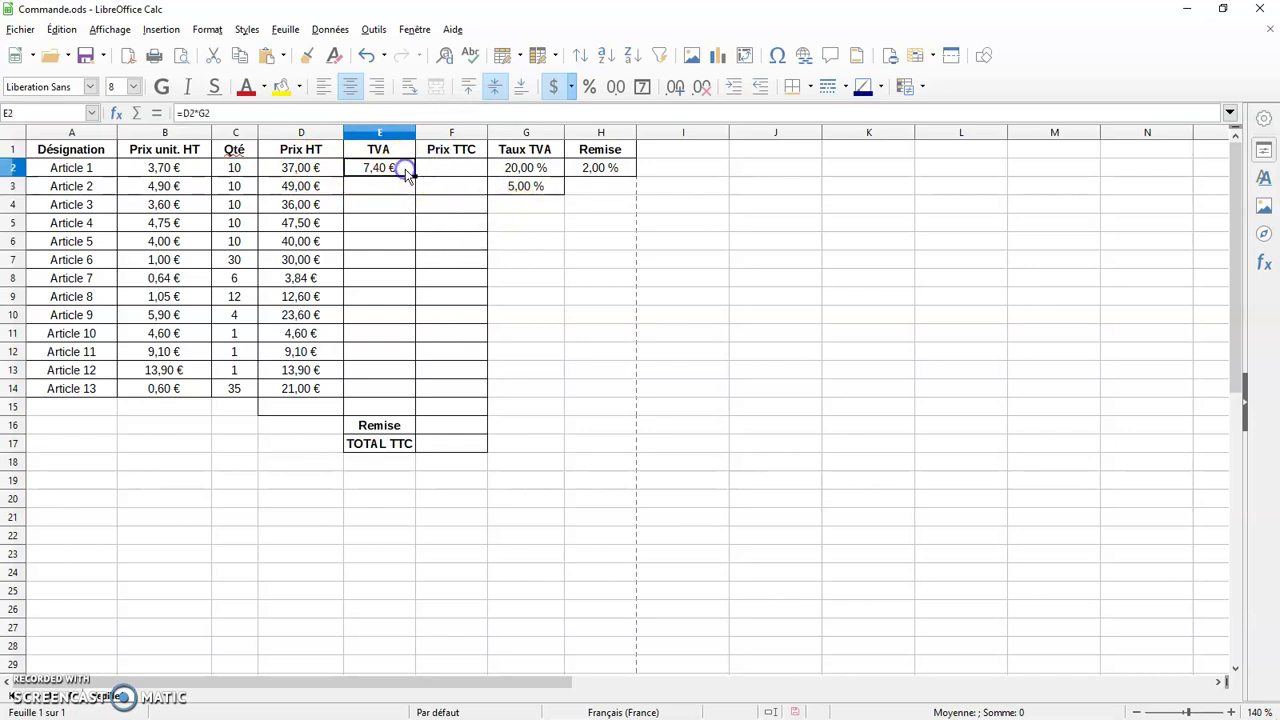
left_click_drag(416, 176, 409, 220)
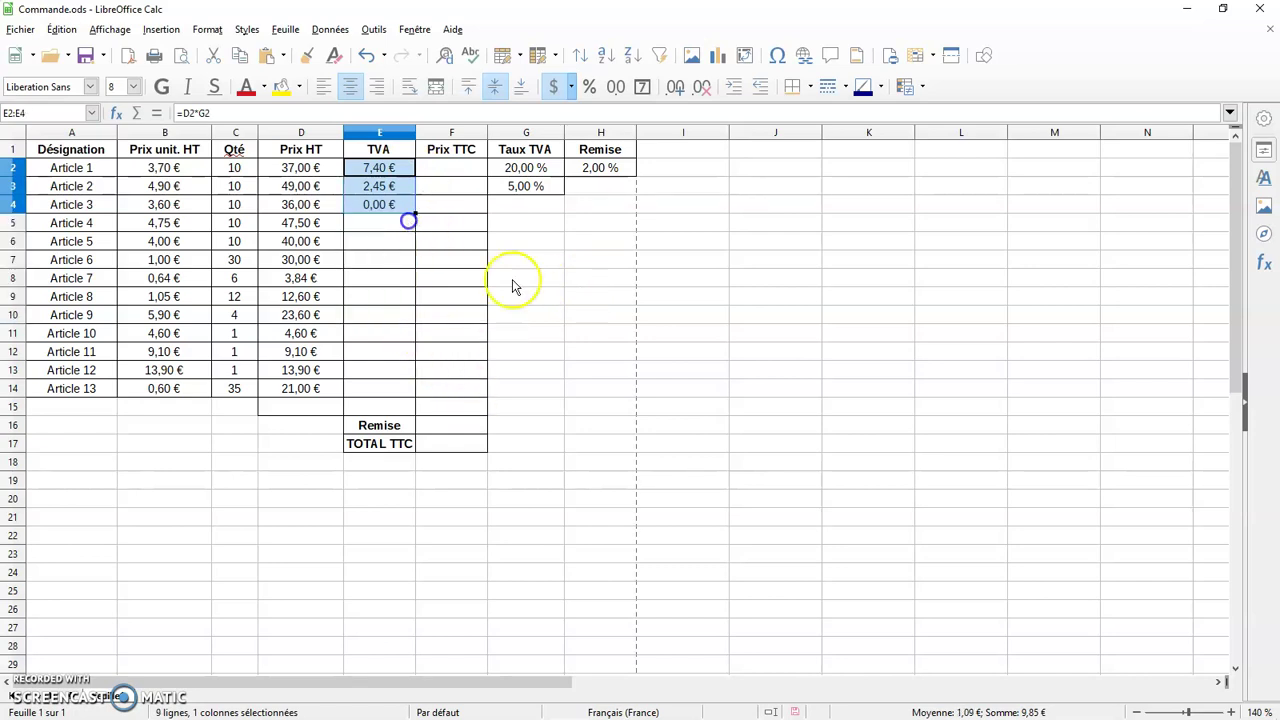
left_click(512, 284)
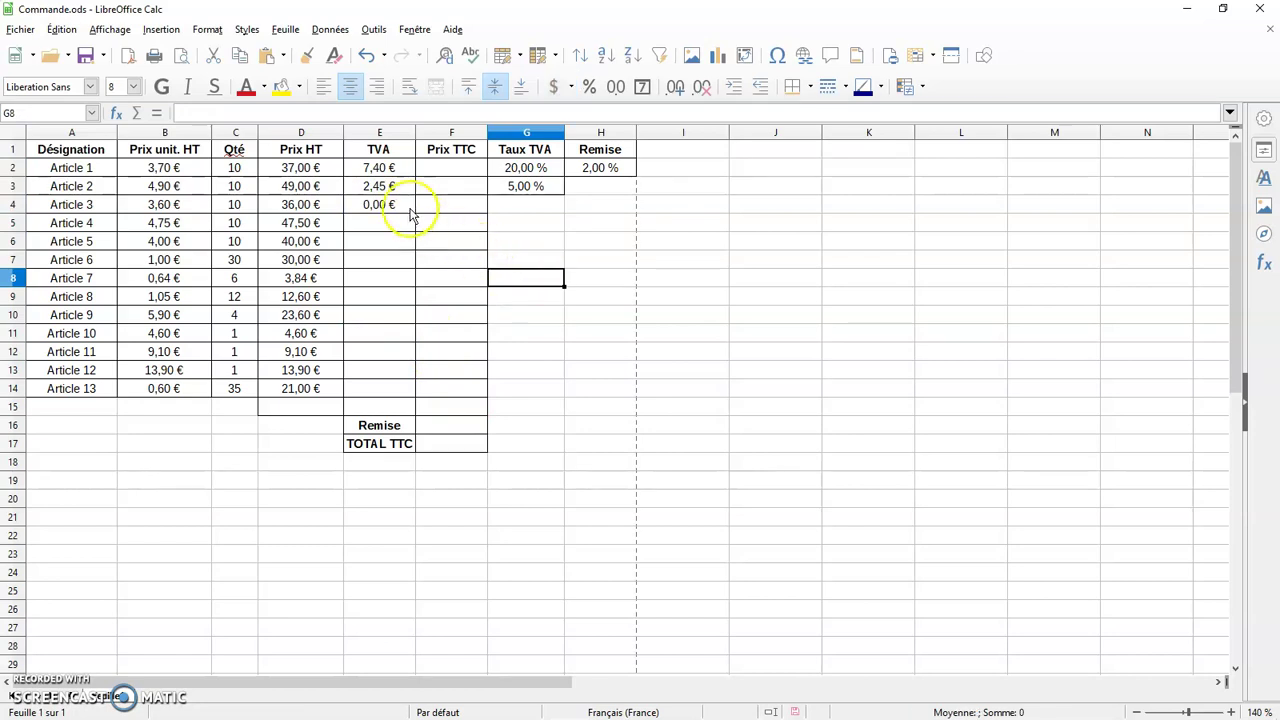
Check the TVA cells of Articles 1 to 3 against their Prix HT and Taux TVA cells in rows 2 to 4
left_click(382, 166)
left_click(331, 168)
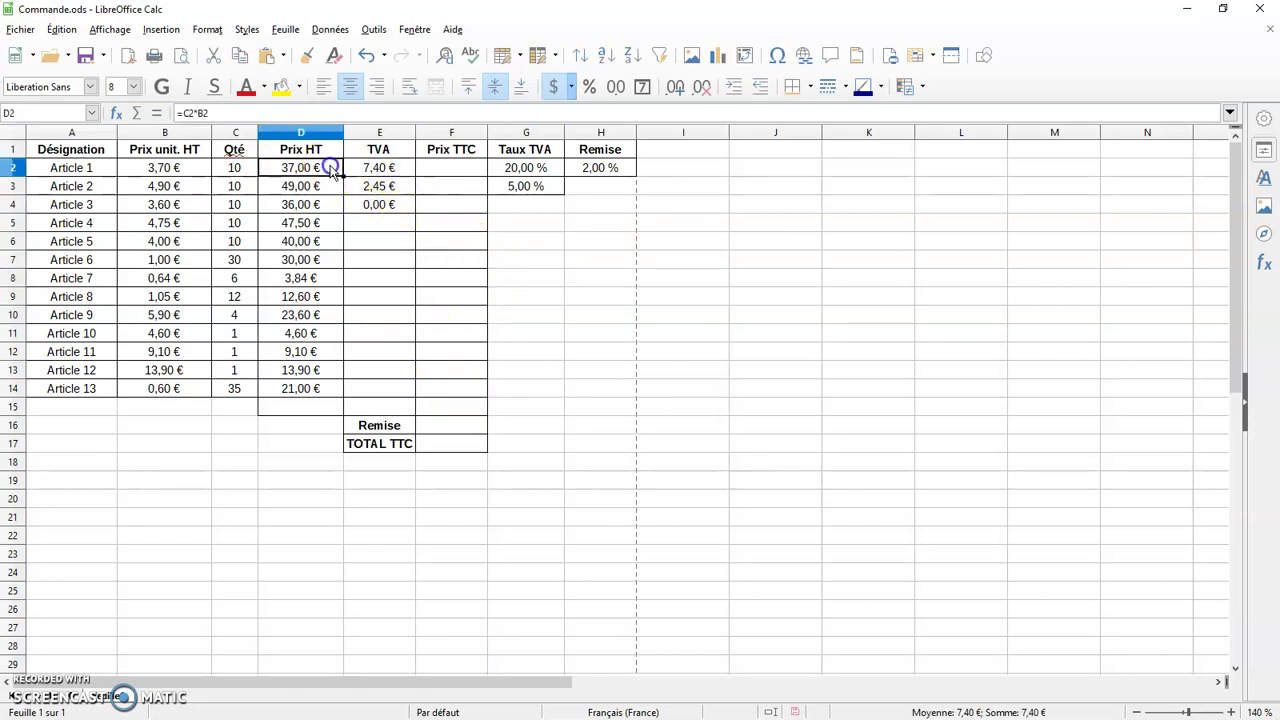
left_click(508, 170)
left_click(400, 188)
left_click(322, 186)
left_click(497, 188)
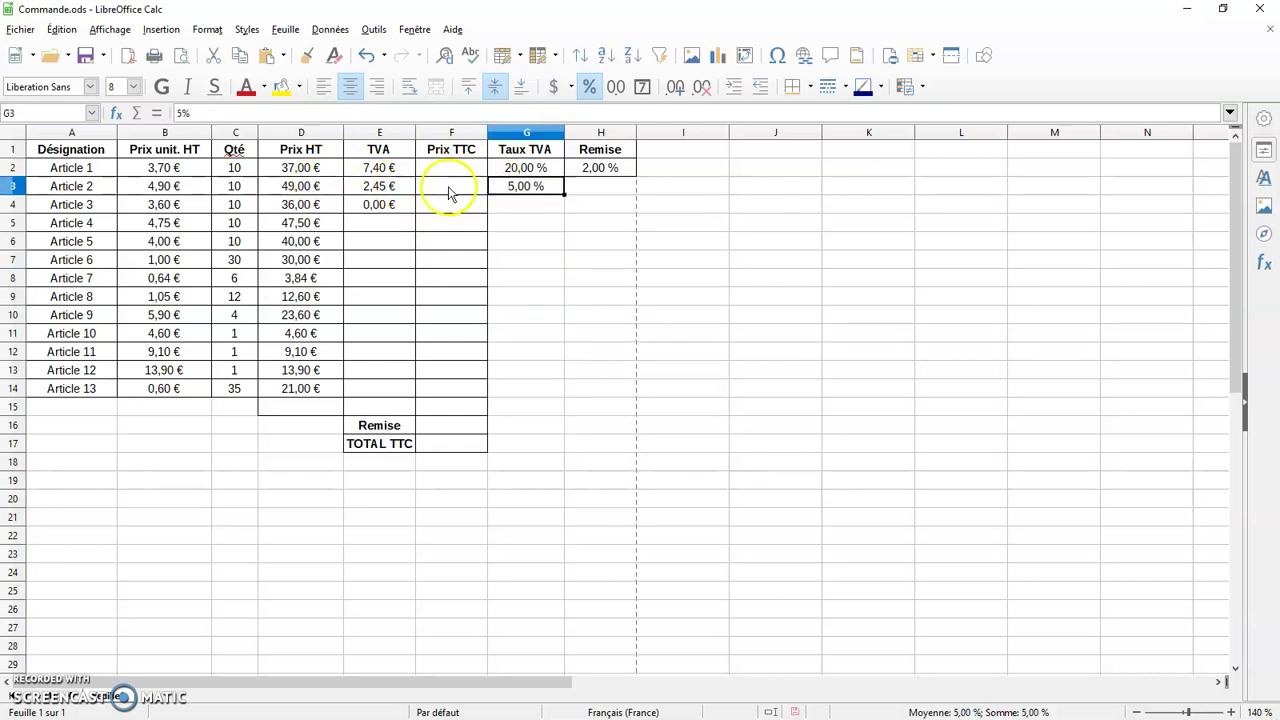
left_click(389, 206)
left_click(320, 206)
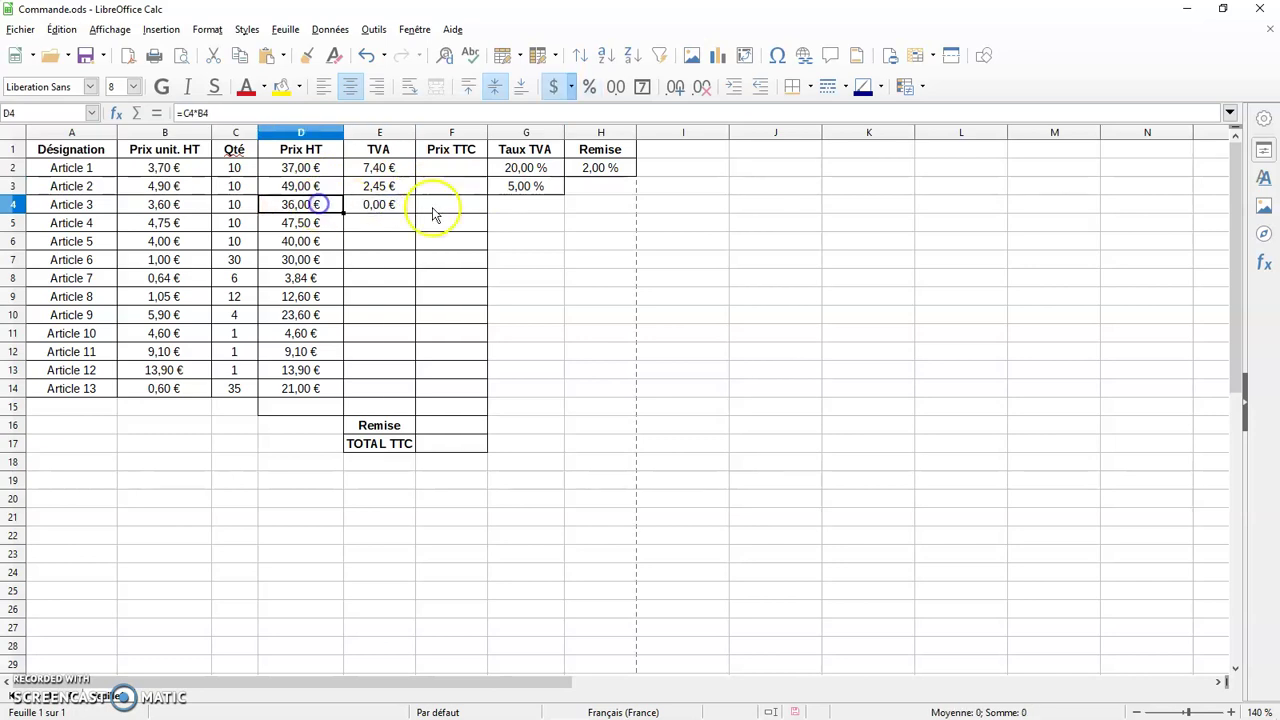
left_click(537, 206)
Clear the copied TVA formulas from E3:E4
left_click_drag(401, 185, 400, 201)
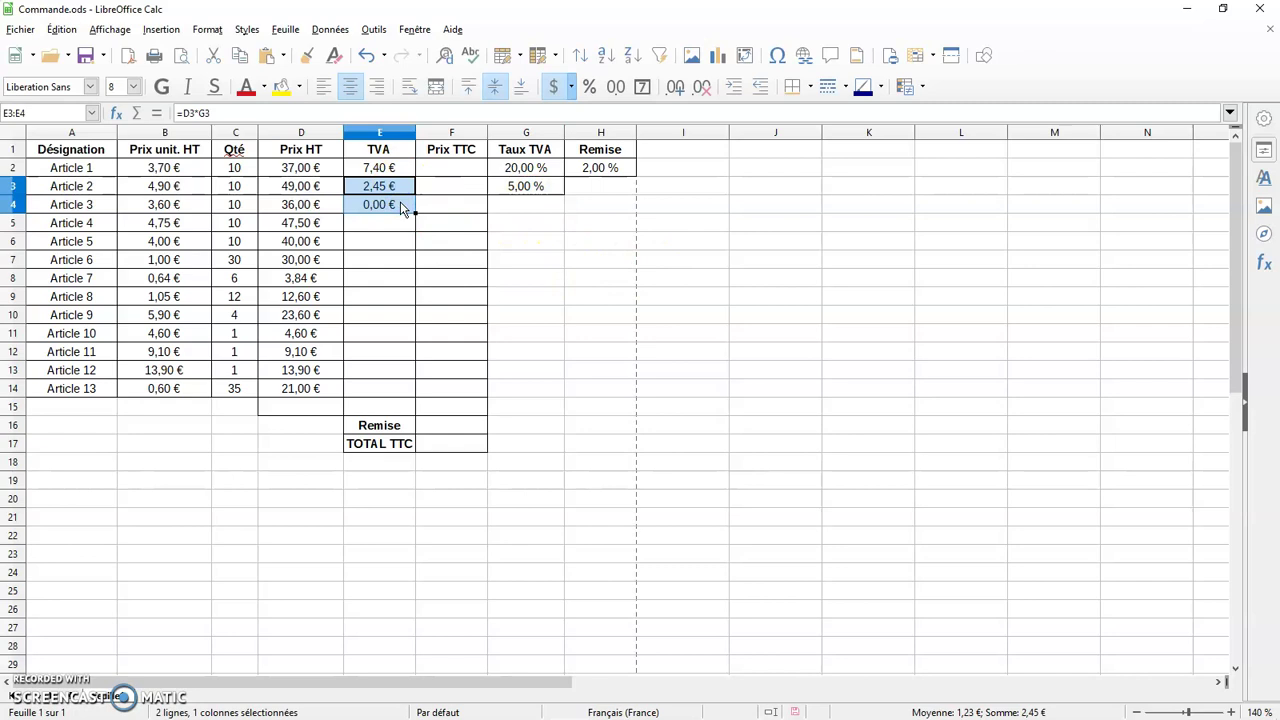
key("Delete")
left_click(514, 274)
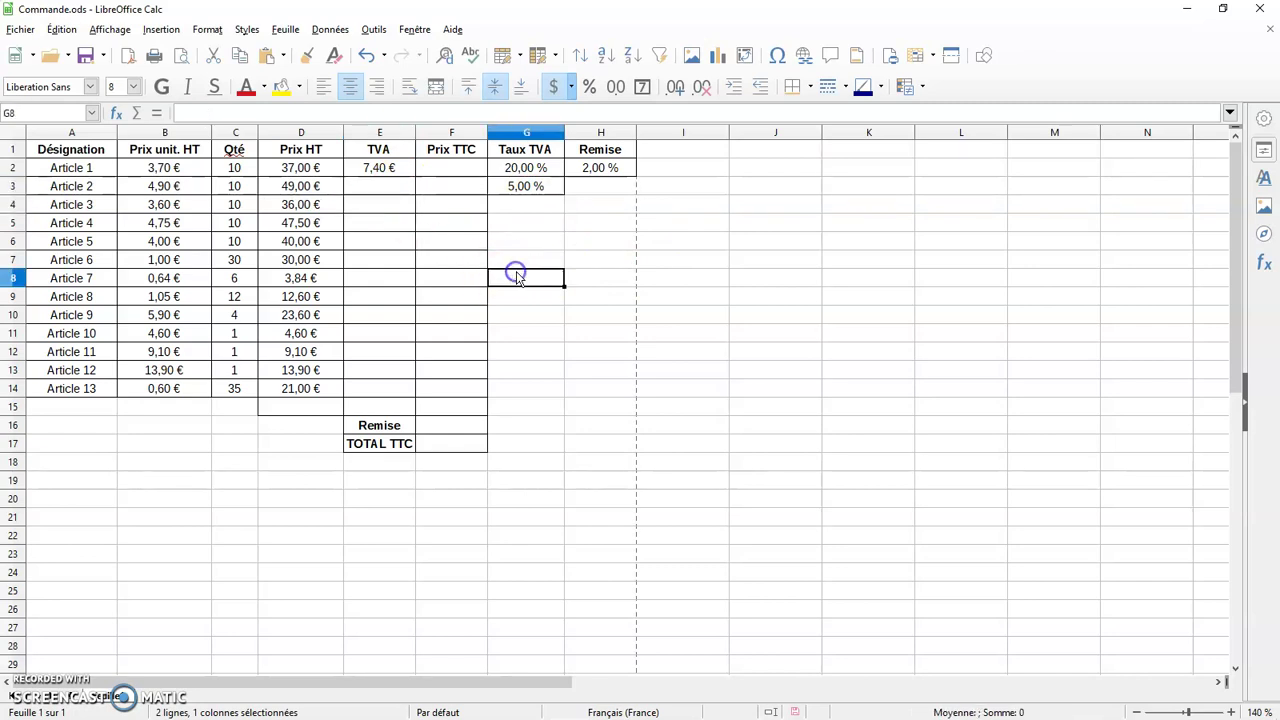
Make the Taux TVA reference in the Article 1 TVA formula absolute, so that E2 reads =D2*$G$2
left_click(393, 170)
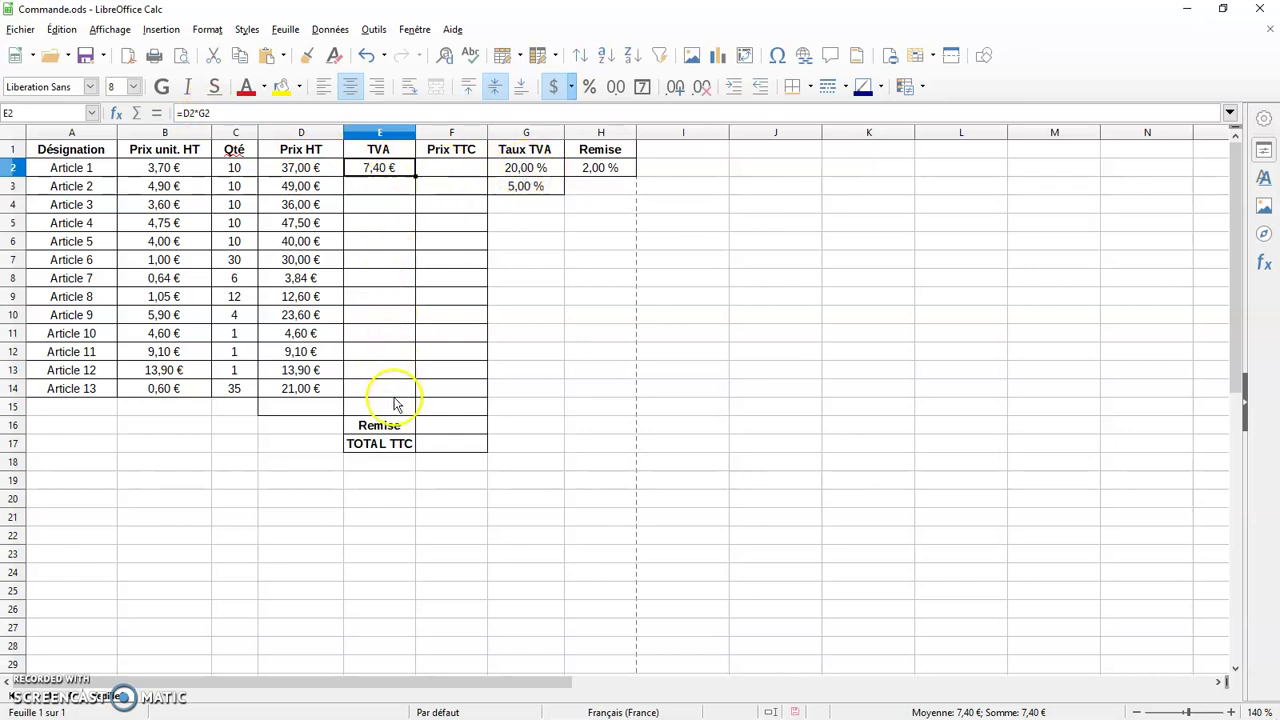
left_click(201, 114)
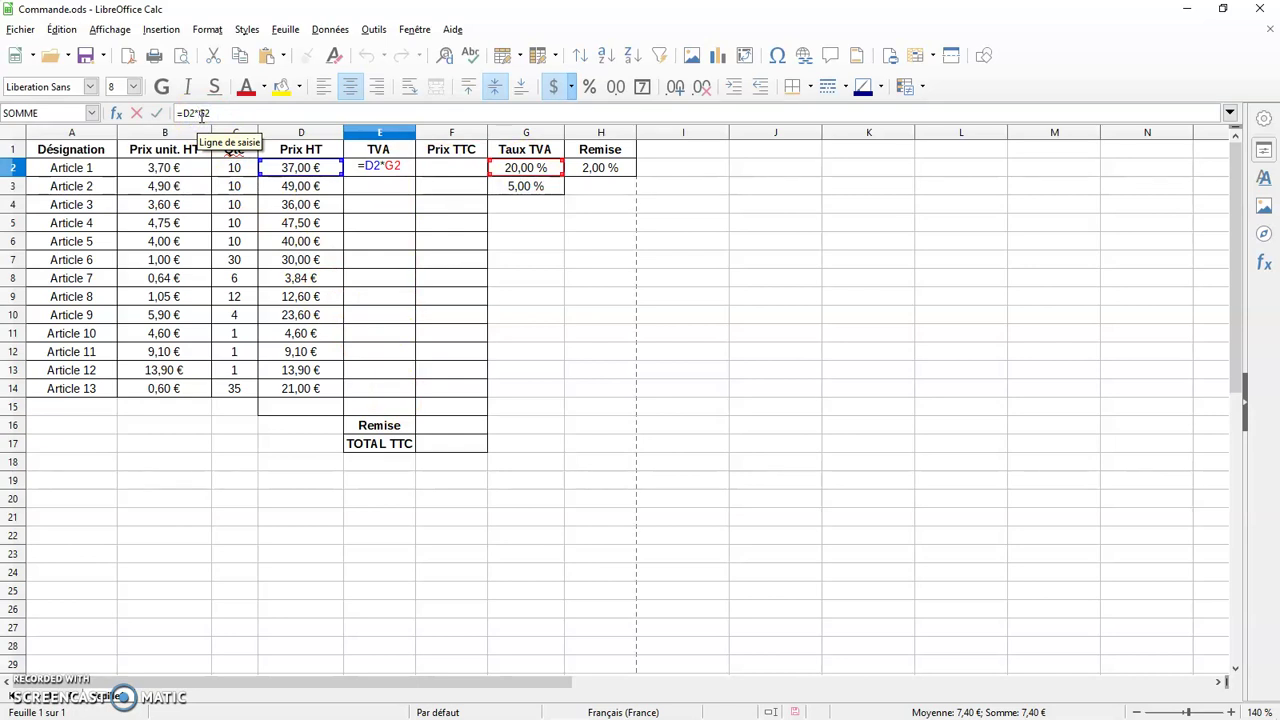
type("$")
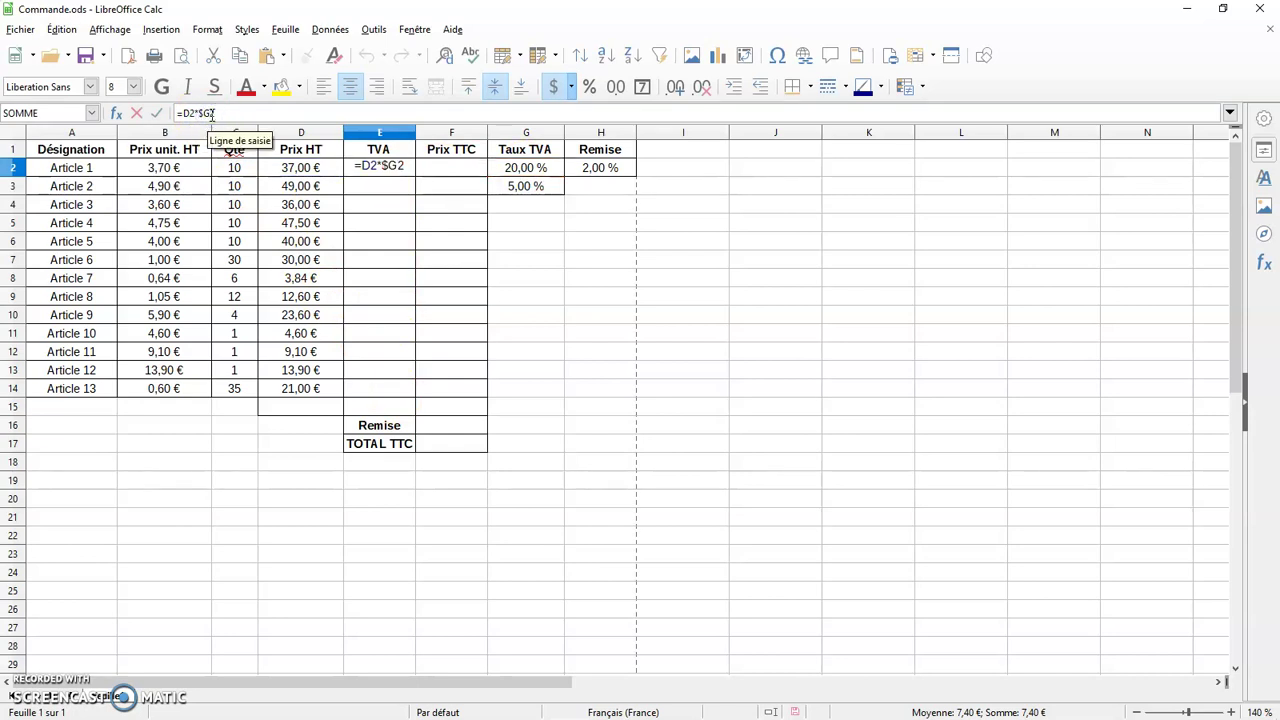
left_click(211, 114)
type("$")
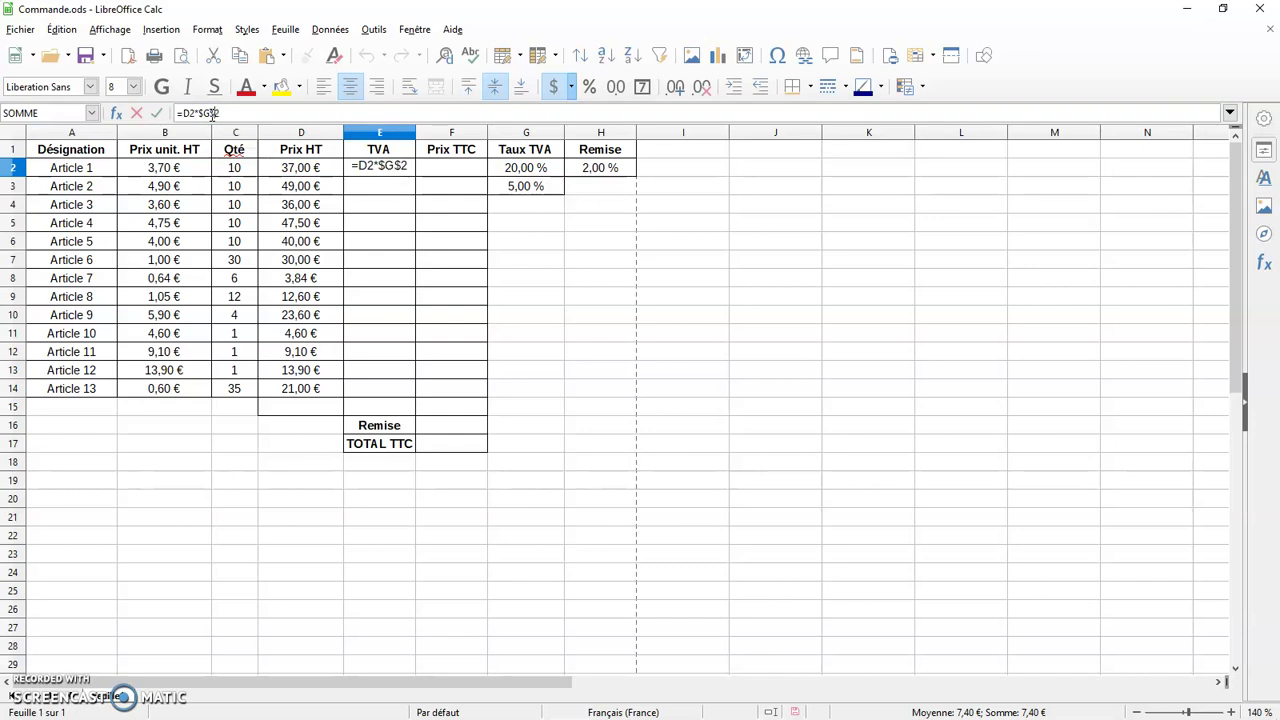
key("Return")
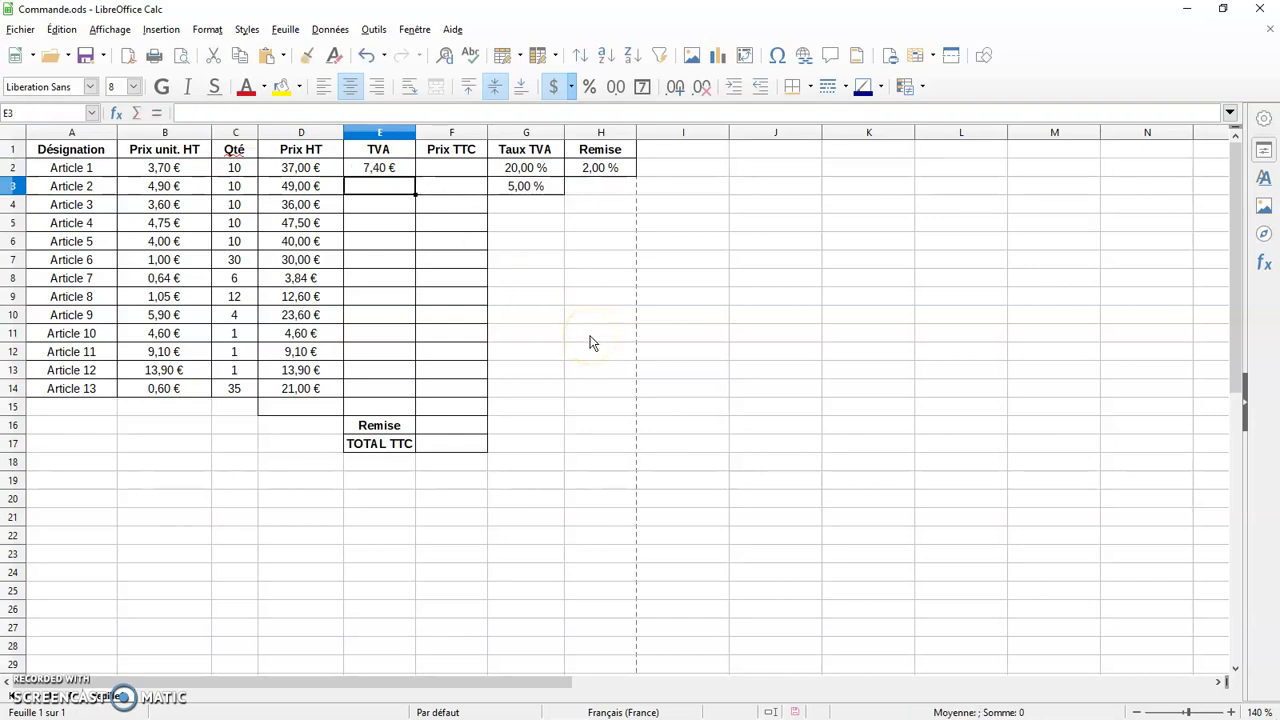
Copy the TVA formula from E2 down to E8 and check the formula in the Article 7 row
left_click(400, 172)
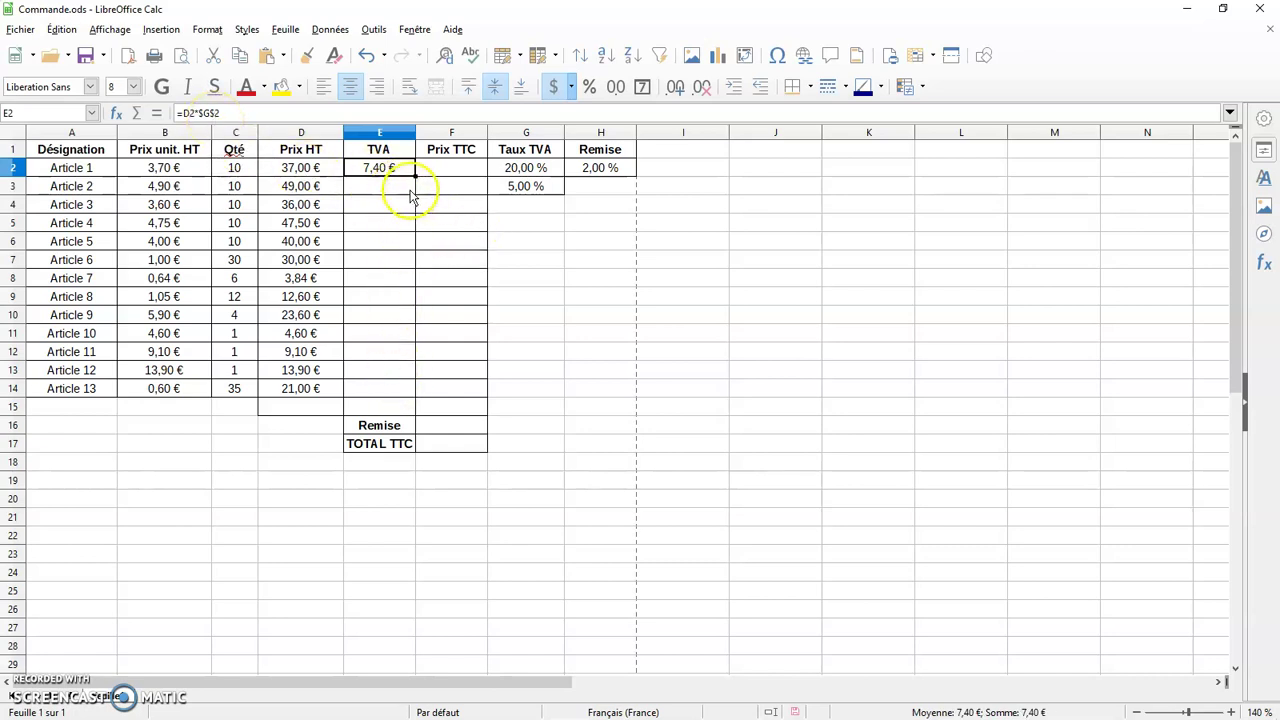
left_click_drag(415, 176, 409, 282)
left_click(546, 297)
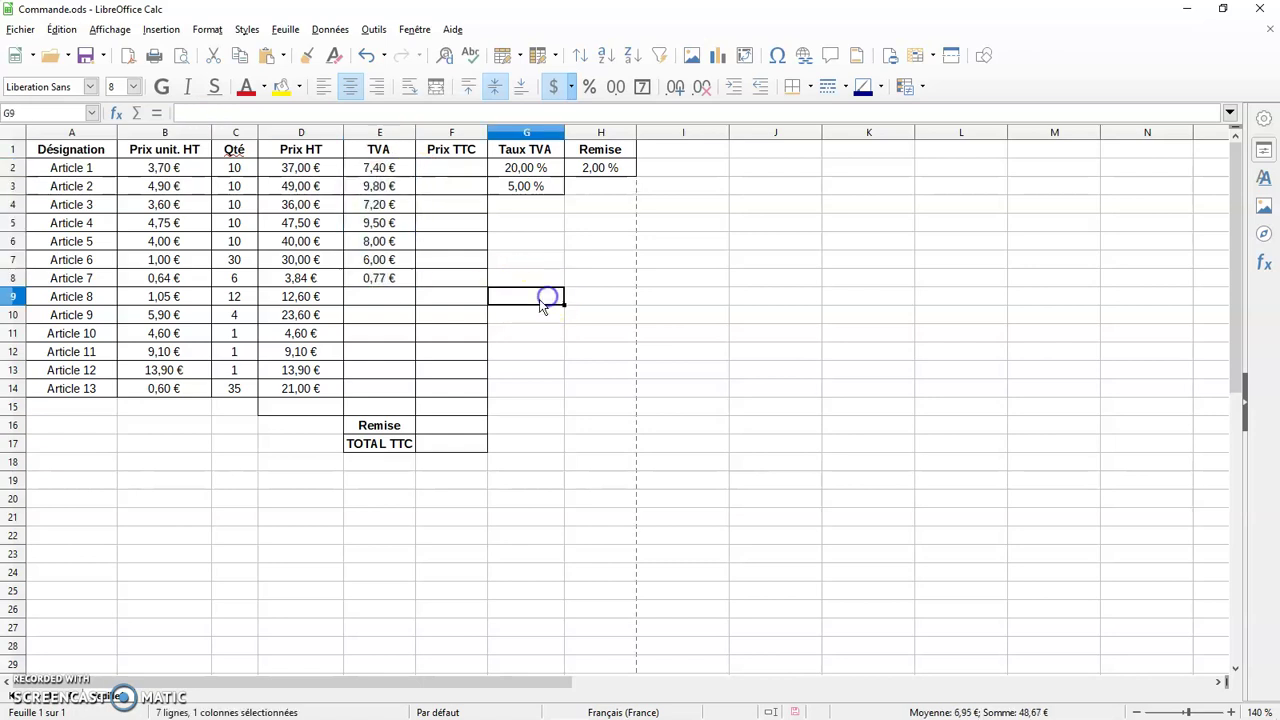
left_click(391, 287)
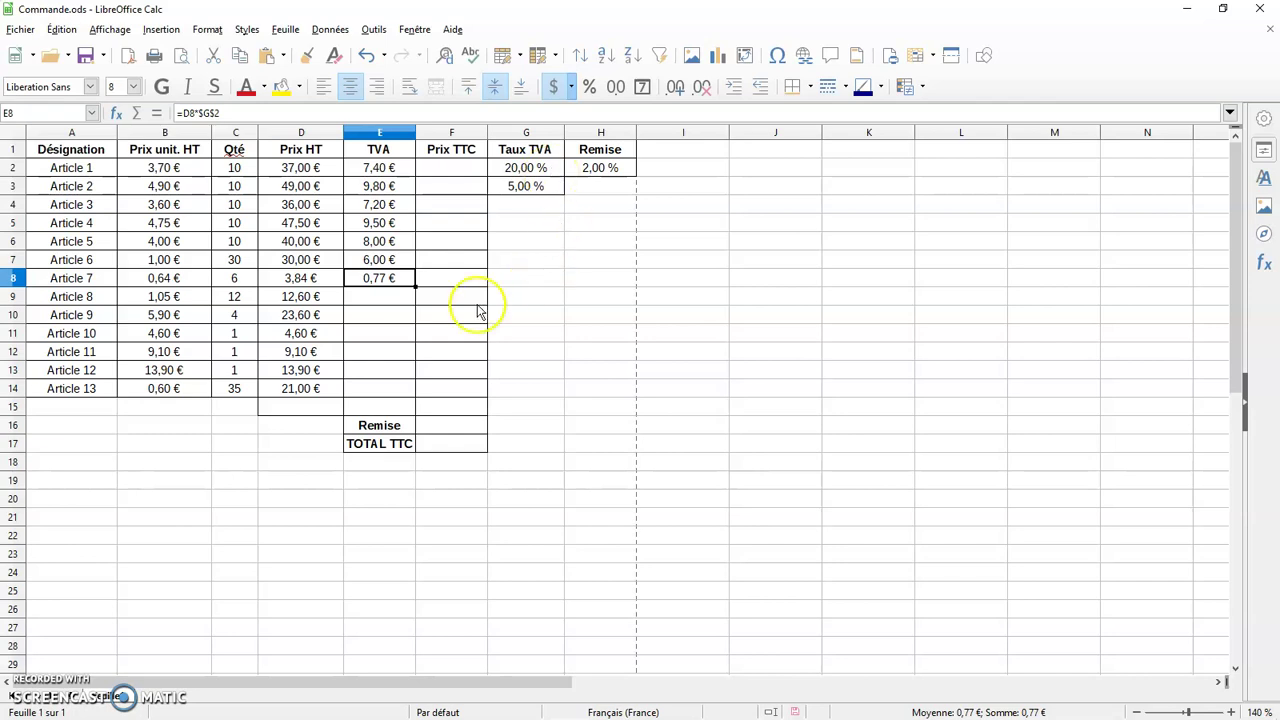
Enter the TVA formula =D9*G3 for Article 8 in E9
left_click(391, 303)
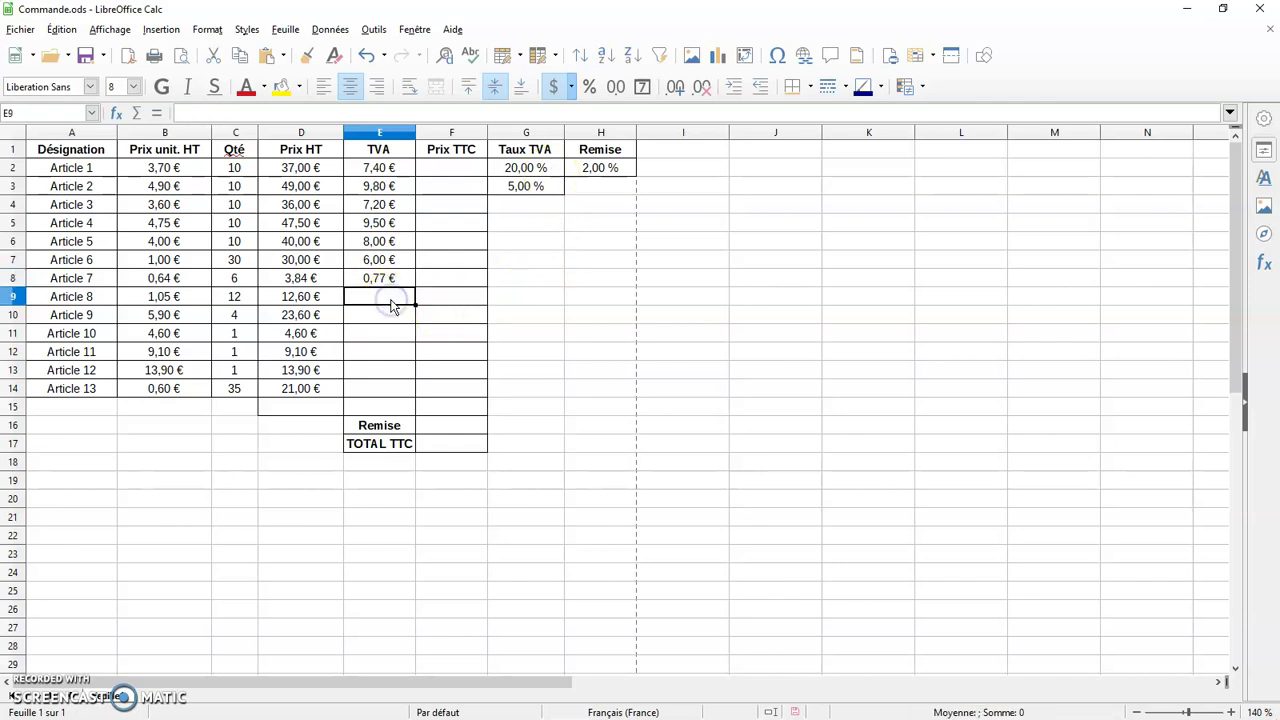
type("=")
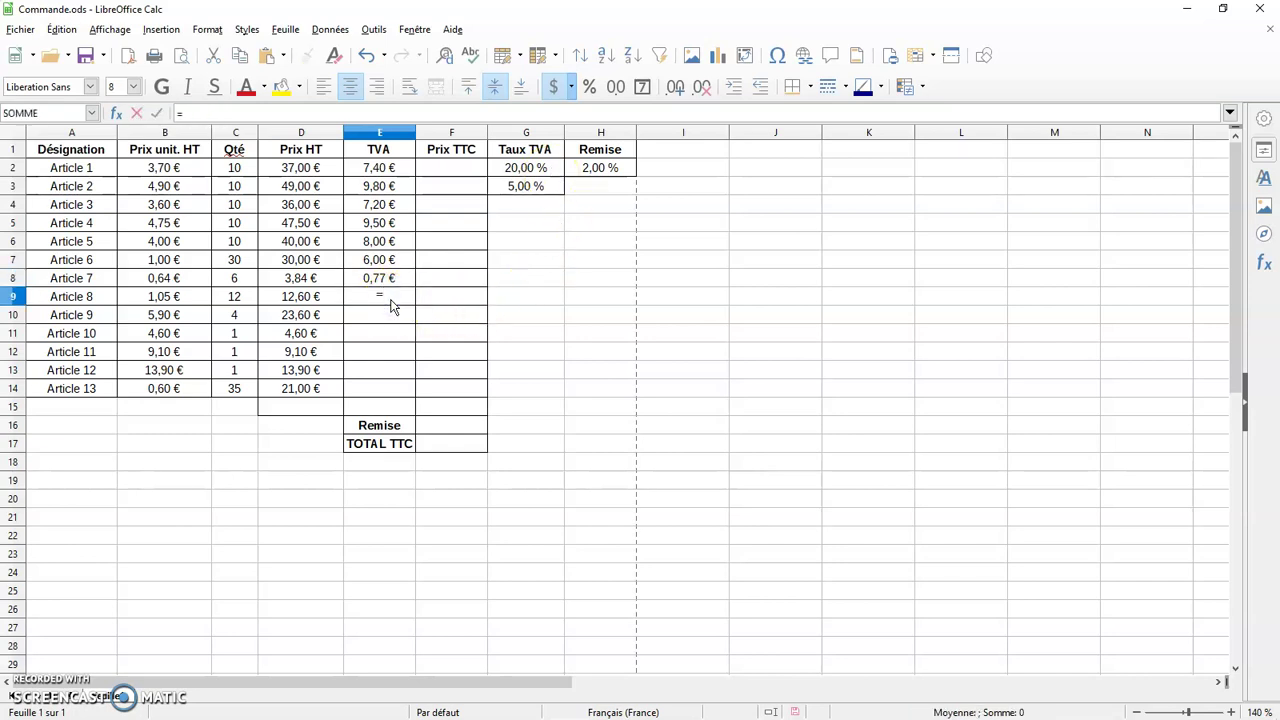
left_click(326, 300)
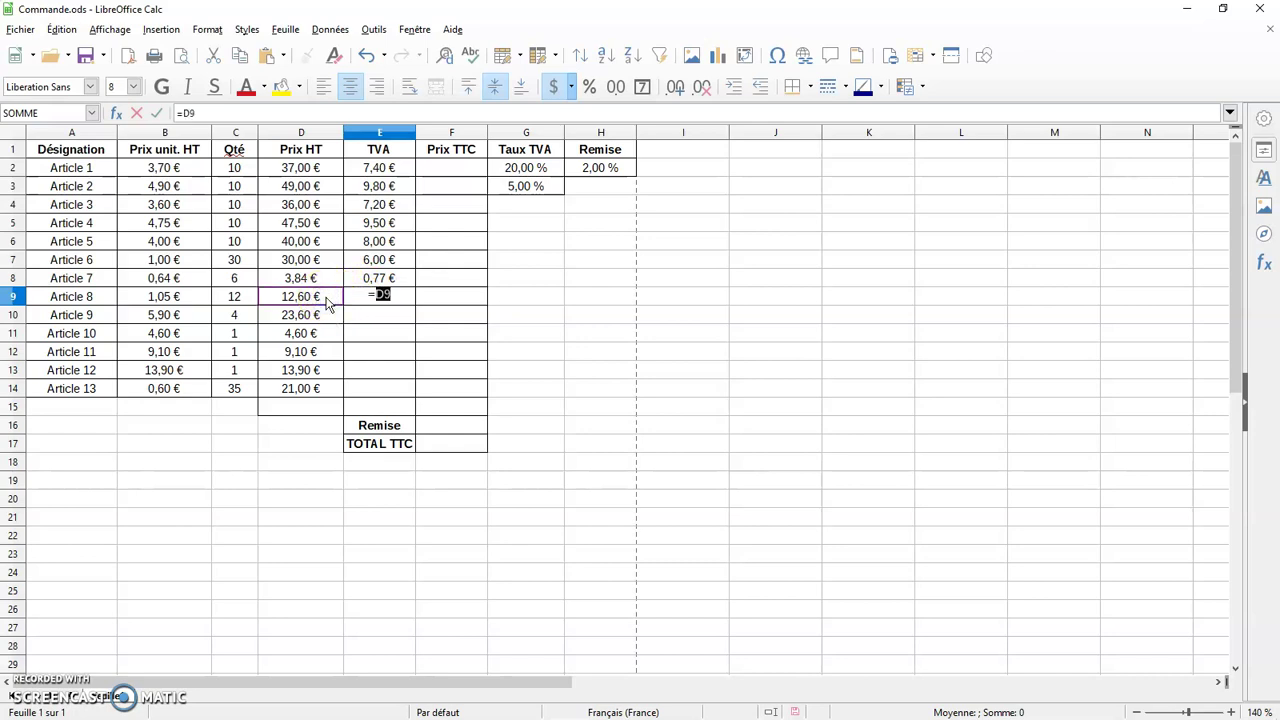
type("*")
left_click(516, 188)
key("Return")
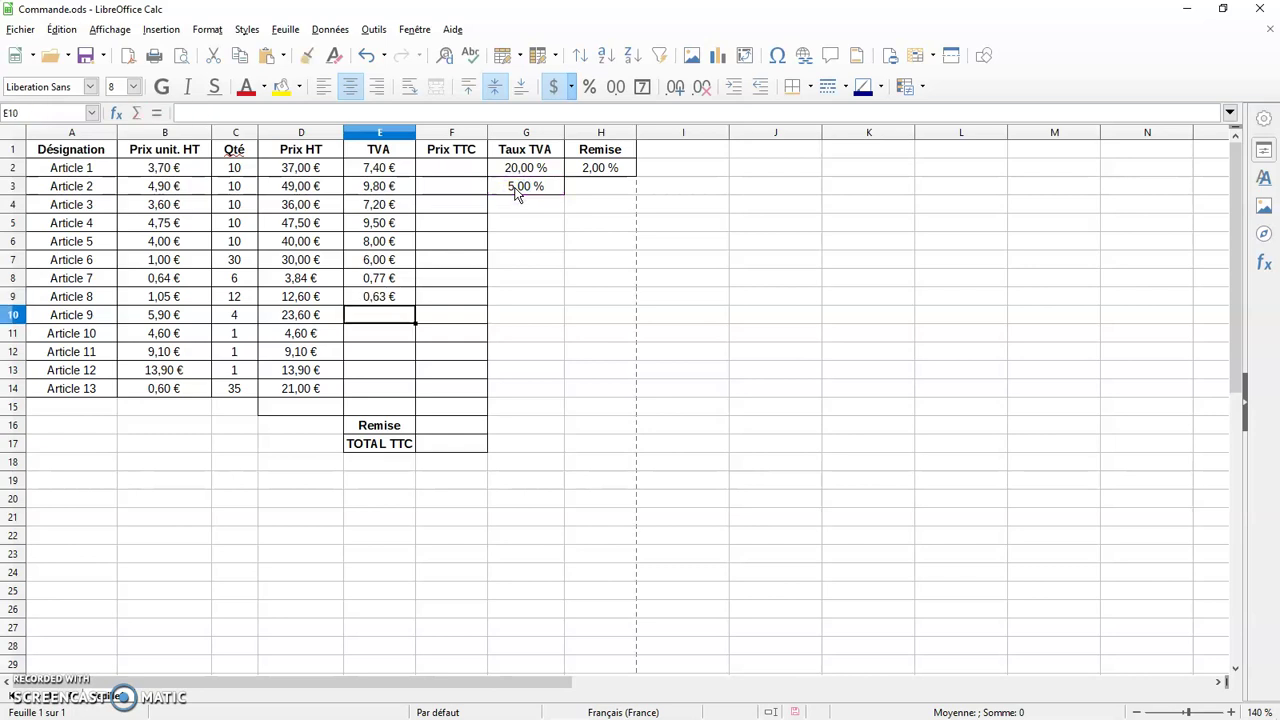
Make the Taux TVA reference in the Article 8 TVA formula absolute, so that E9 reads =D9*$G$3
left_click(408, 300)
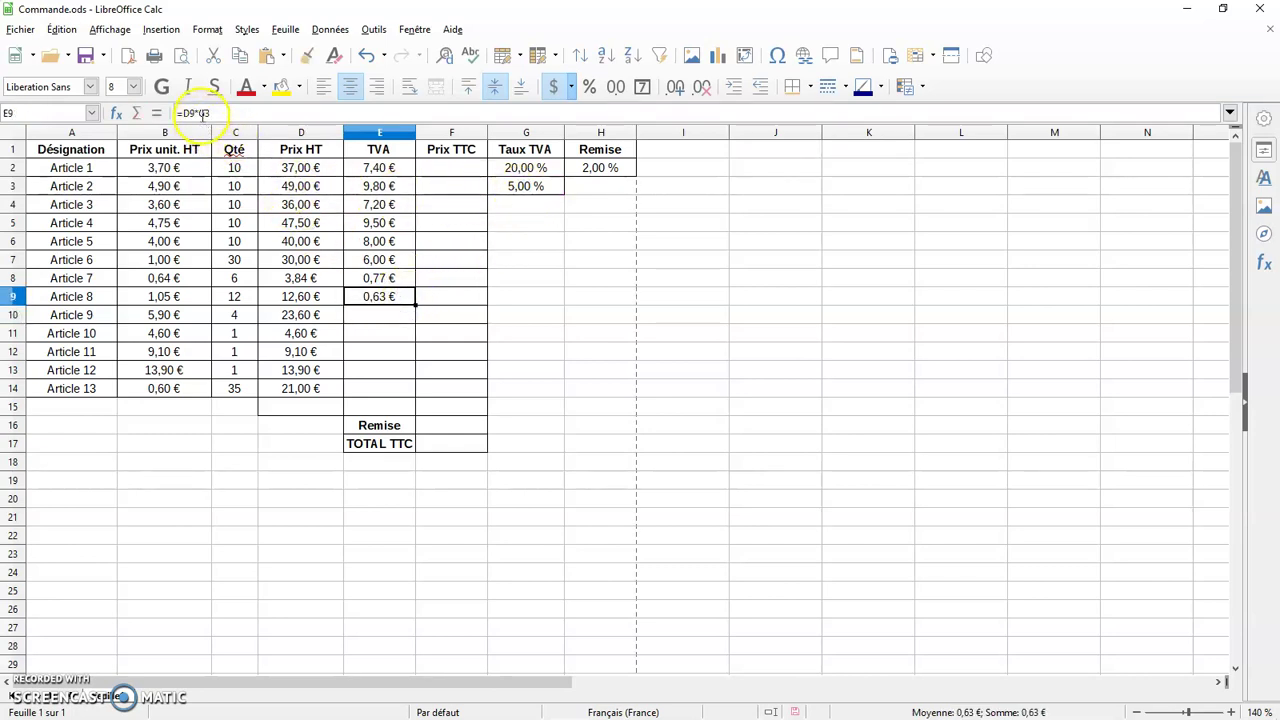
left_click(200, 113)
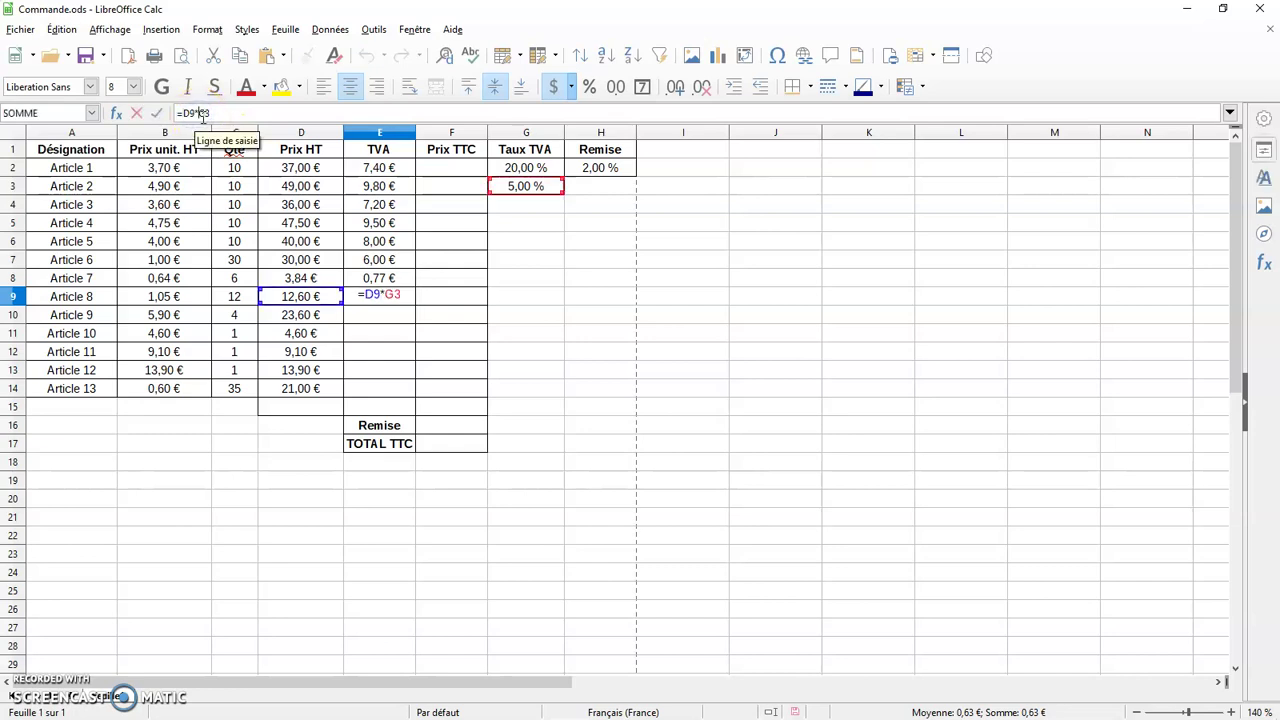
type("$")
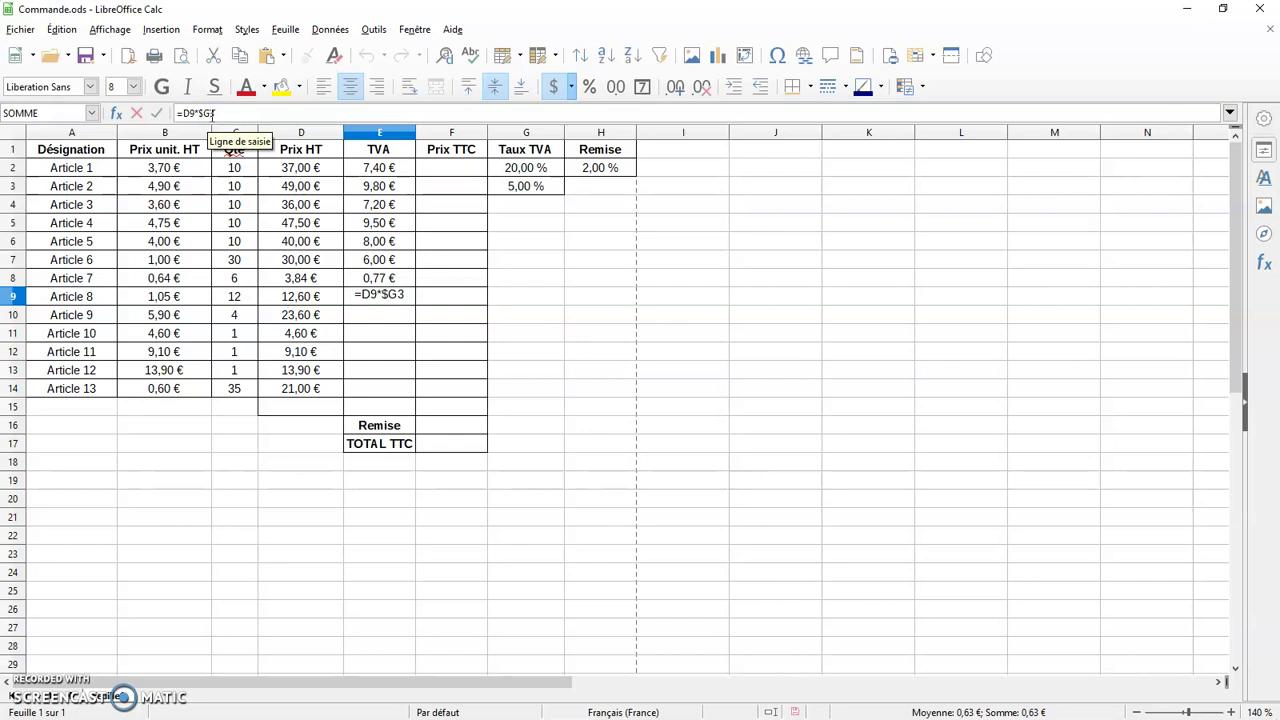
key("Return")
left_click(378, 312)
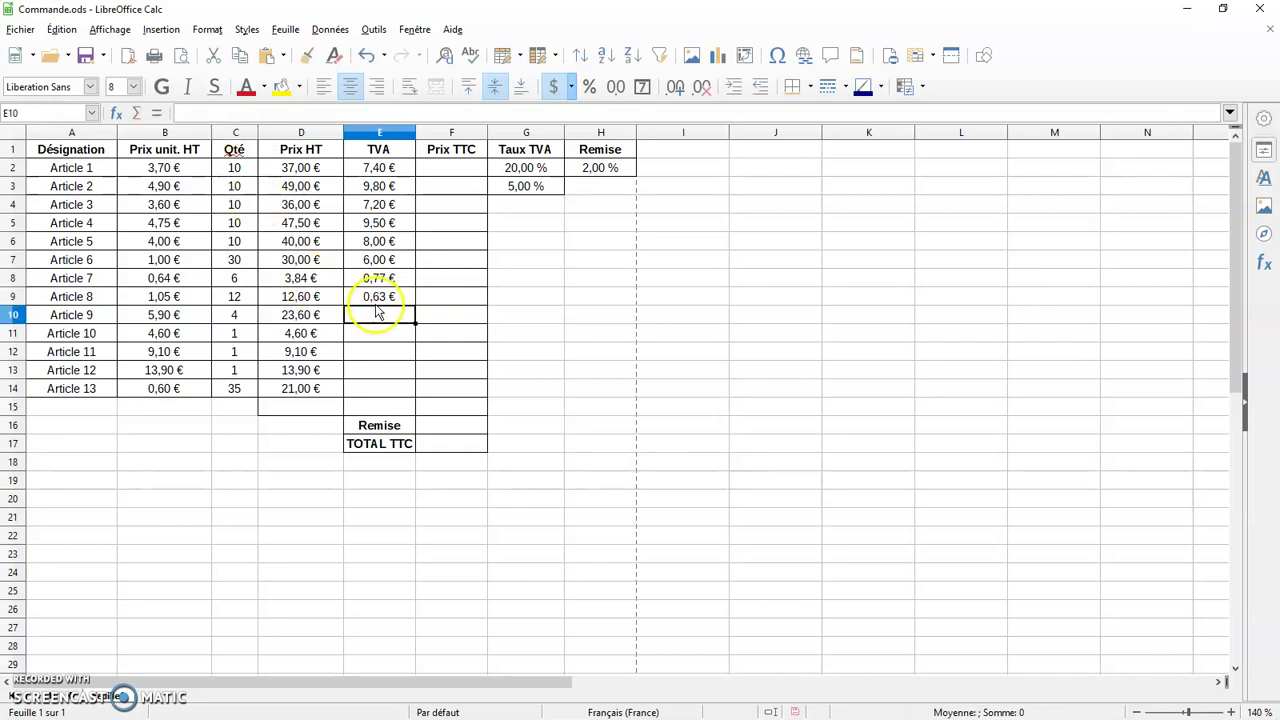
Copy the TVA formula from E9 down to E14 and check the formulas in E9 and E14
left_click(379, 300)
left_click_drag(415, 304, 415, 389)
left_click(582, 351)
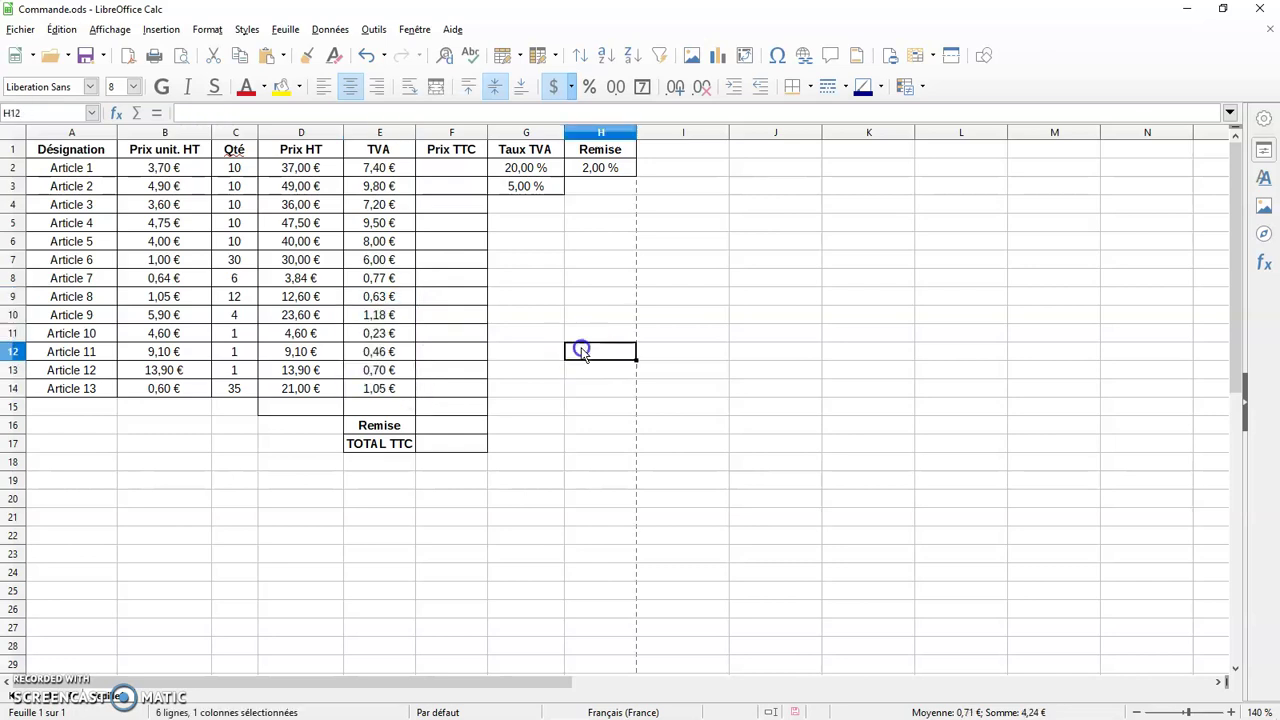
left_click(380, 297)
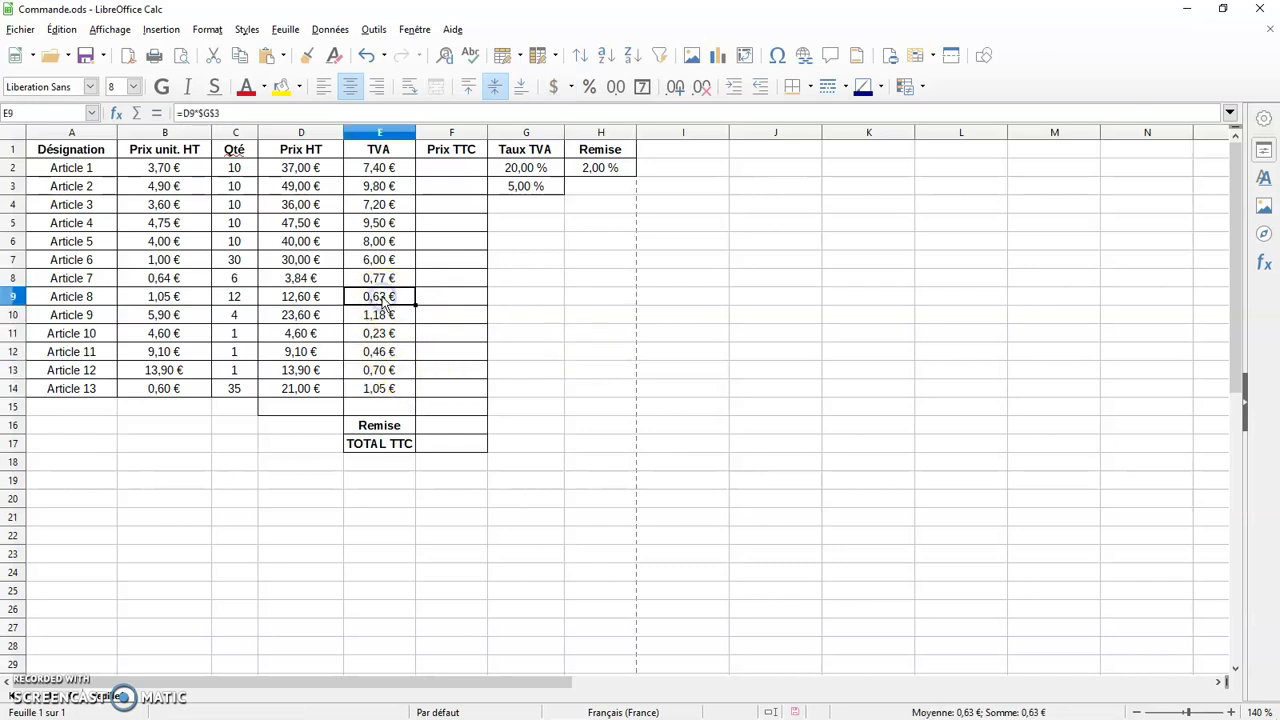
left_click(393, 392)
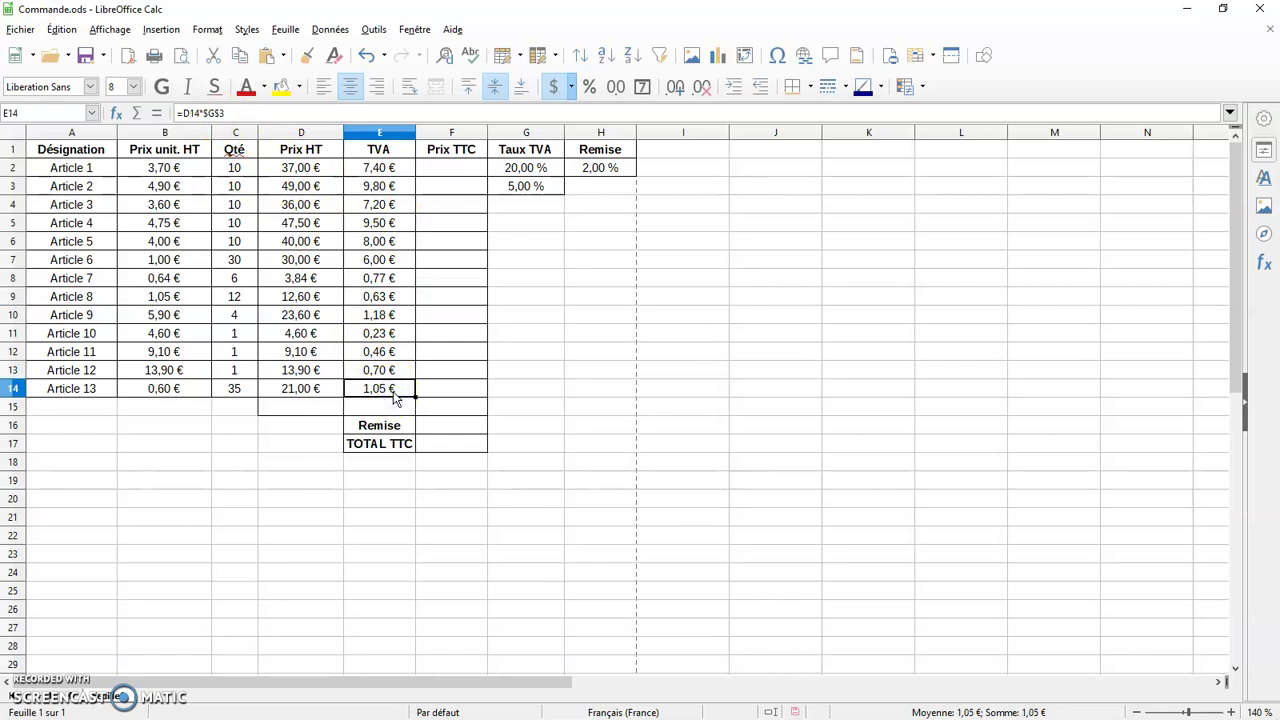
left_click(536, 331)
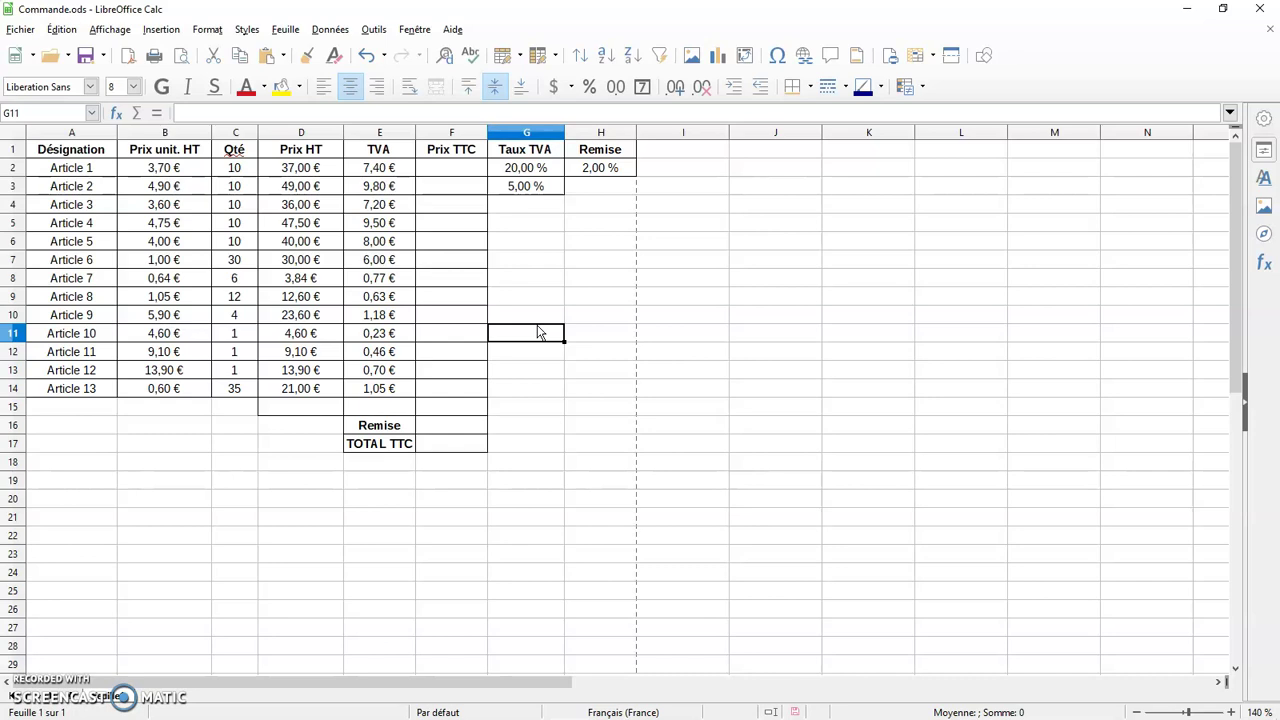
Enter the Prix TTC formula =D2+E2 for Article 1 in F2
left_click(451, 167)
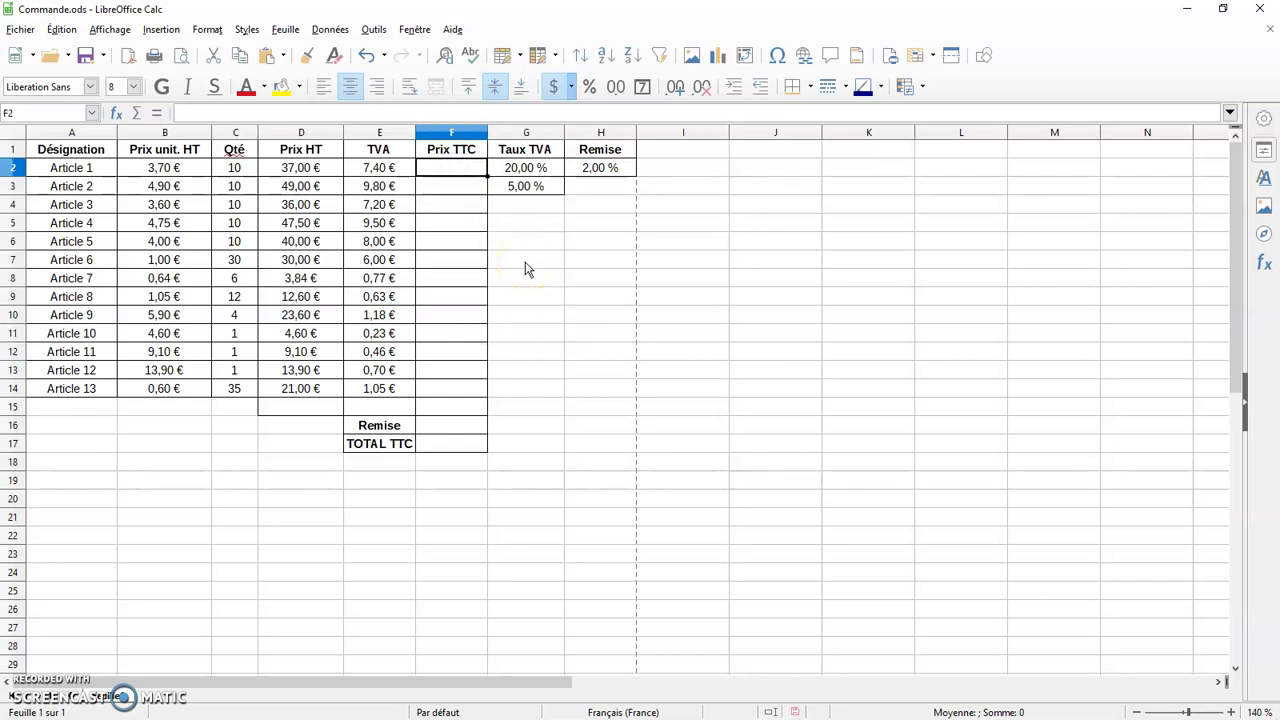
type("=")
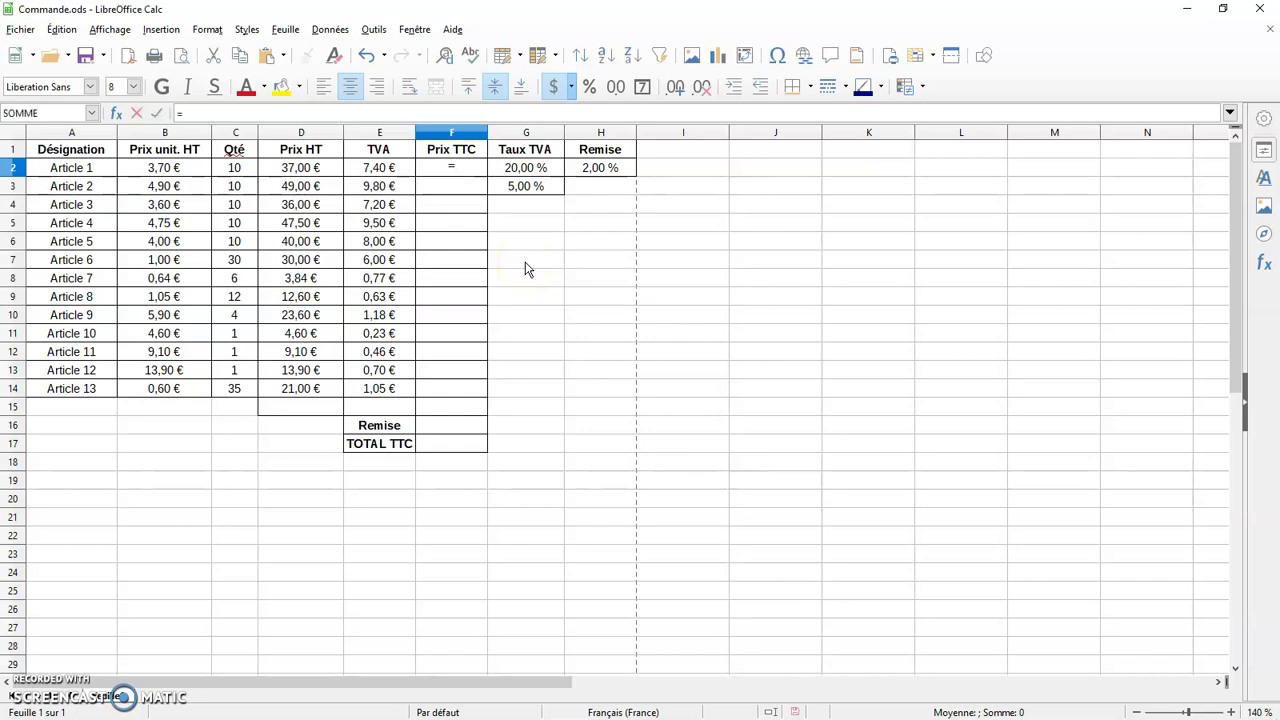
key("Escape")
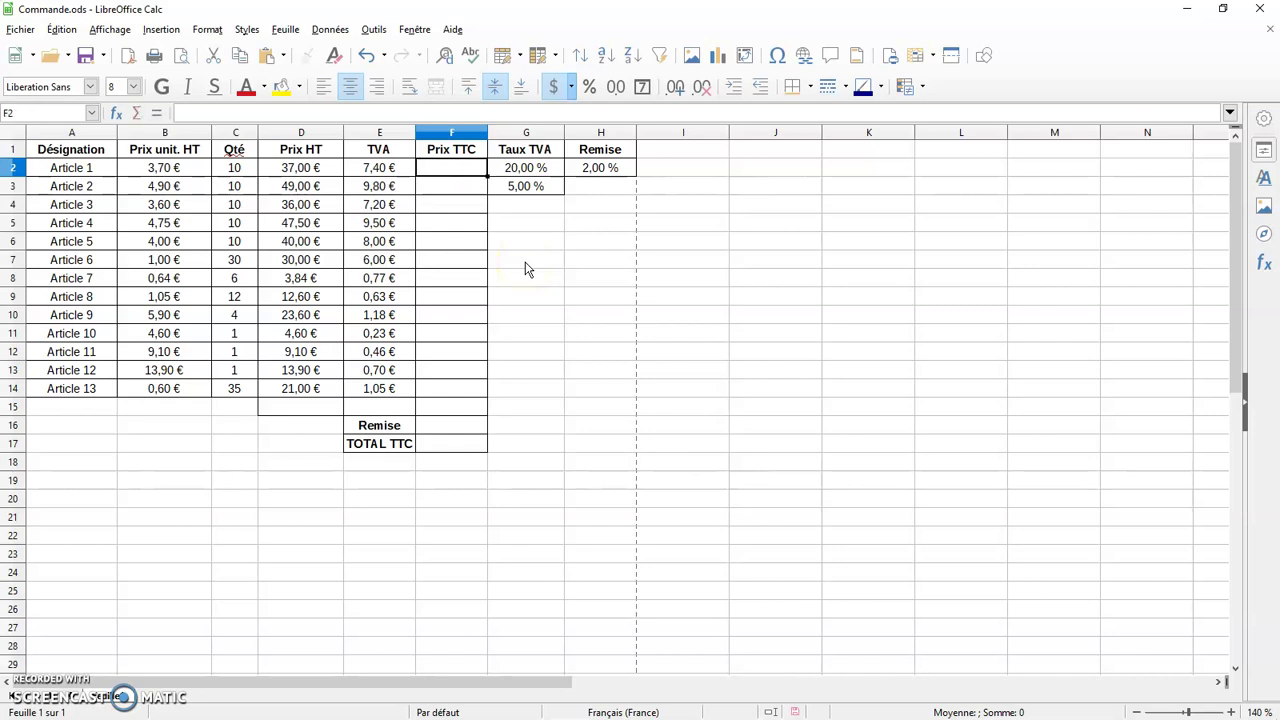
left_click(156, 113)
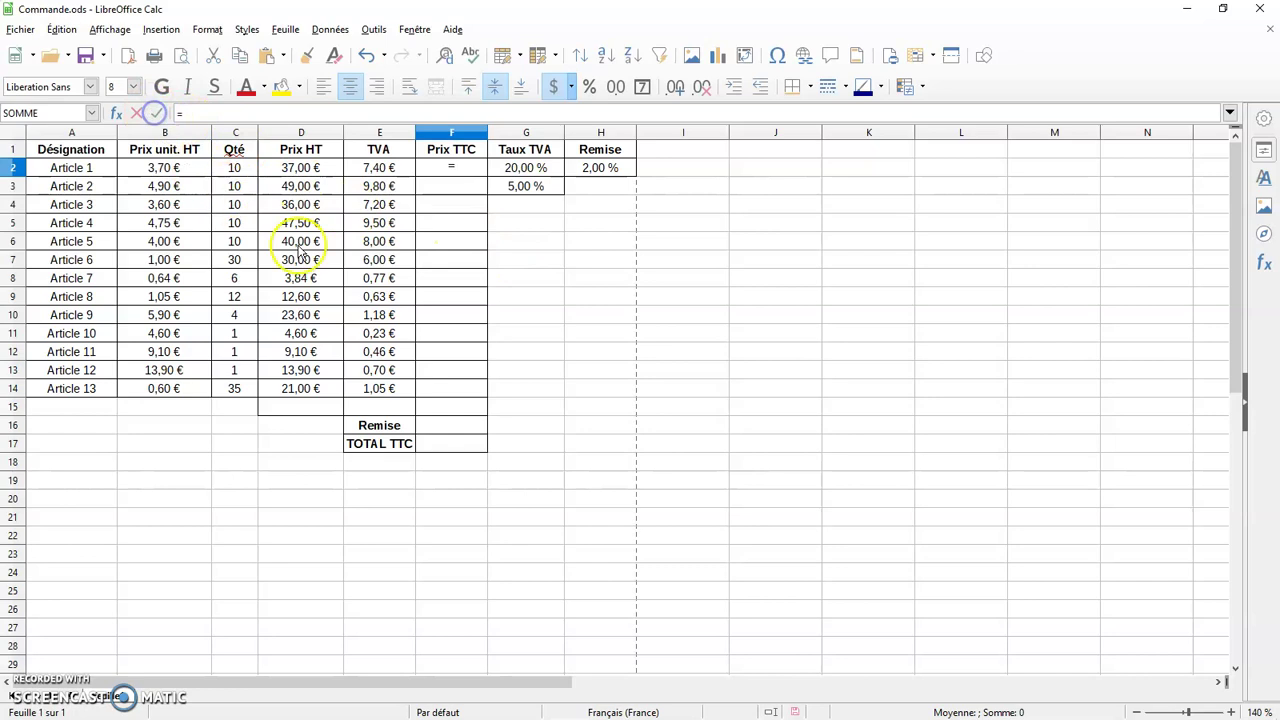
left_click(318, 168)
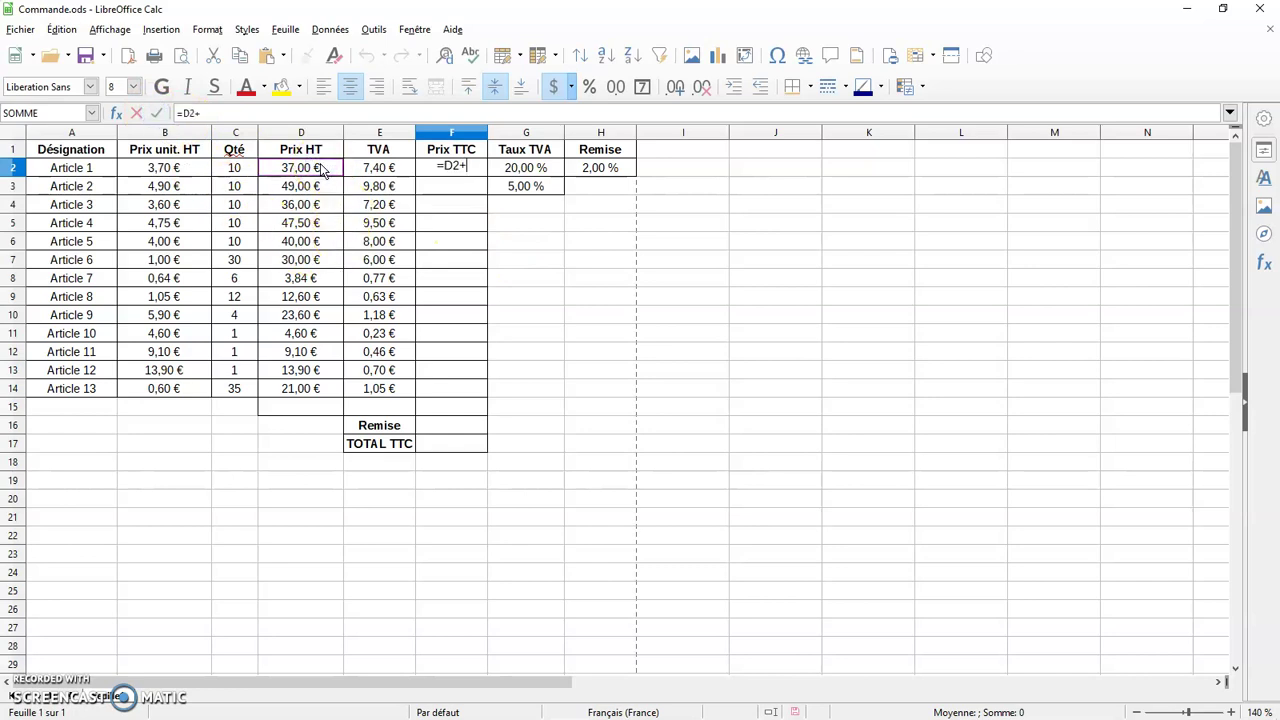
type("+")
left_click(358, 172)
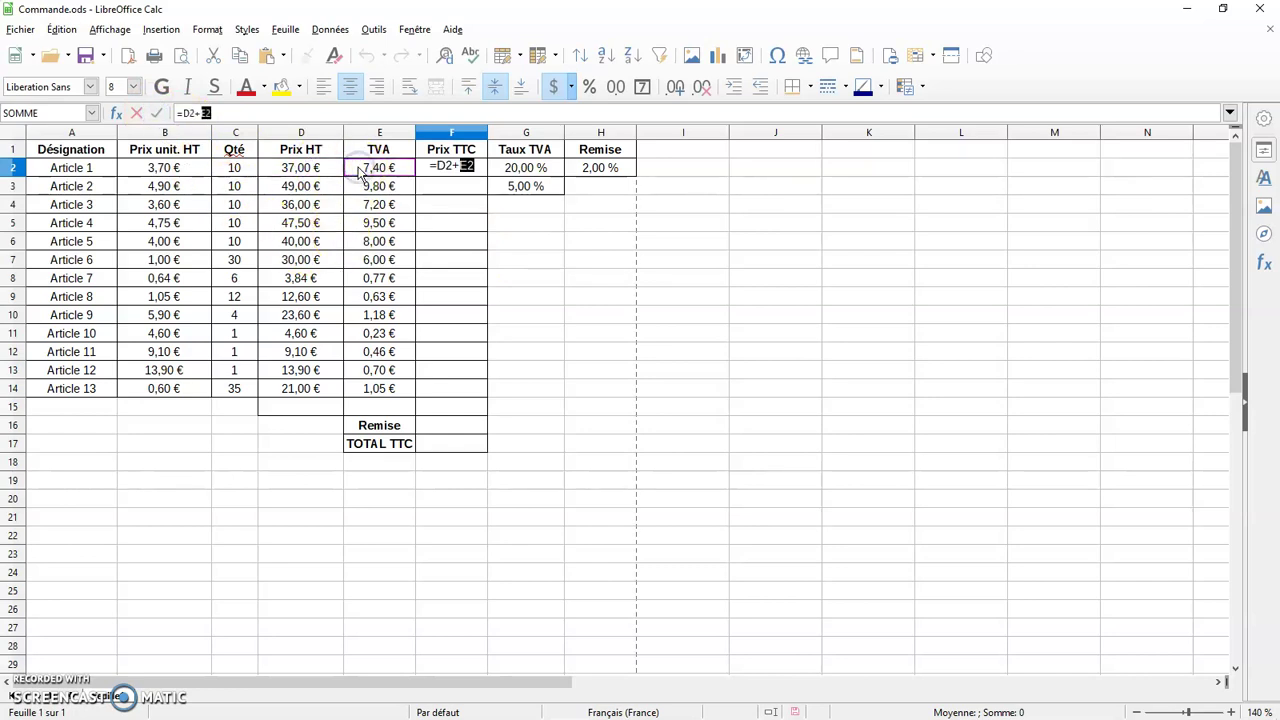
key("Return")
left_click(580, 314)
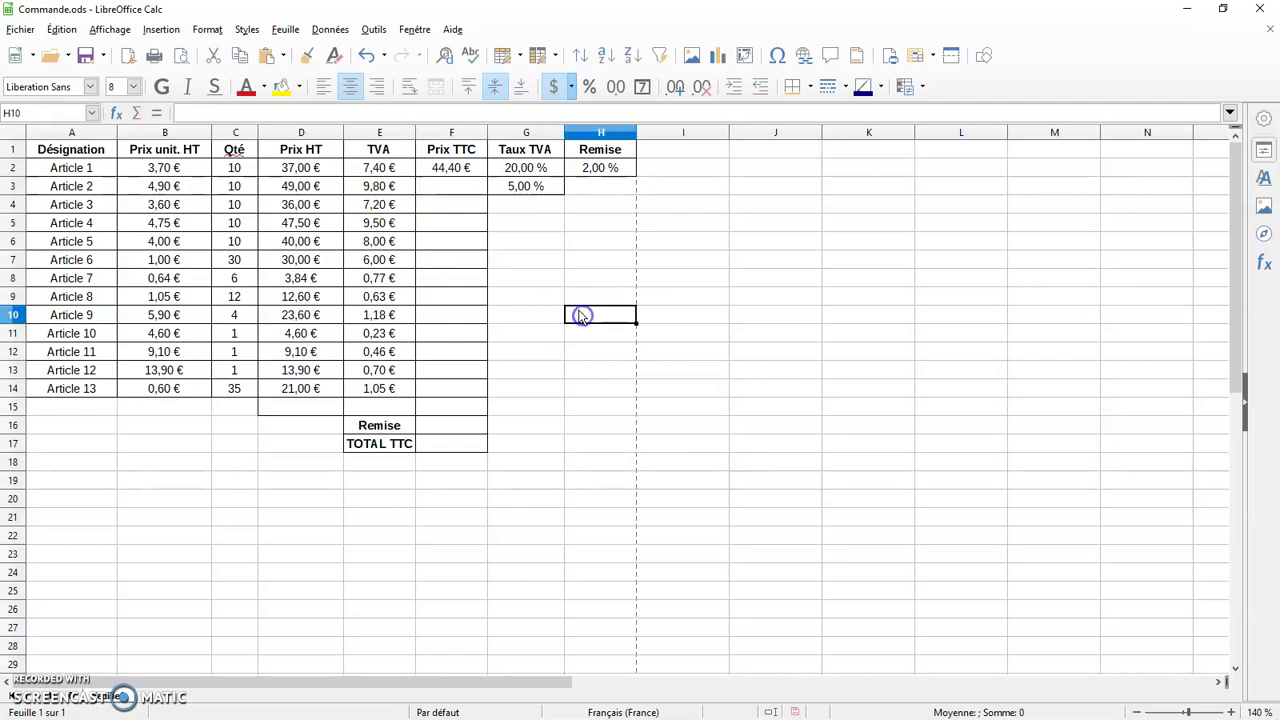
Copy the Prix TTC formula from F2 down to F14 for all the articles
left_click(464, 168)
left_click_drag(487, 177, 481, 396)
left_click(560, 368)
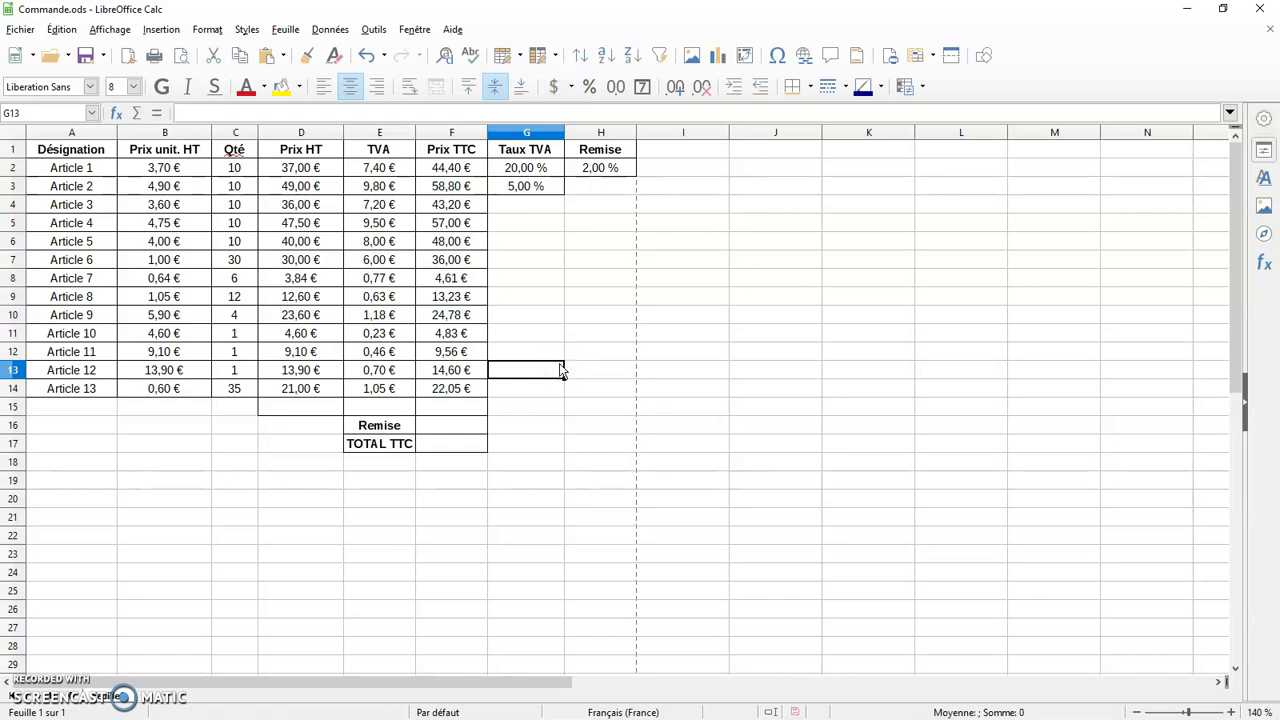
Try to total the Prix HT column in D15 by adding cells one by one with =D2+D3+D4+D5
left_click(303, 407)
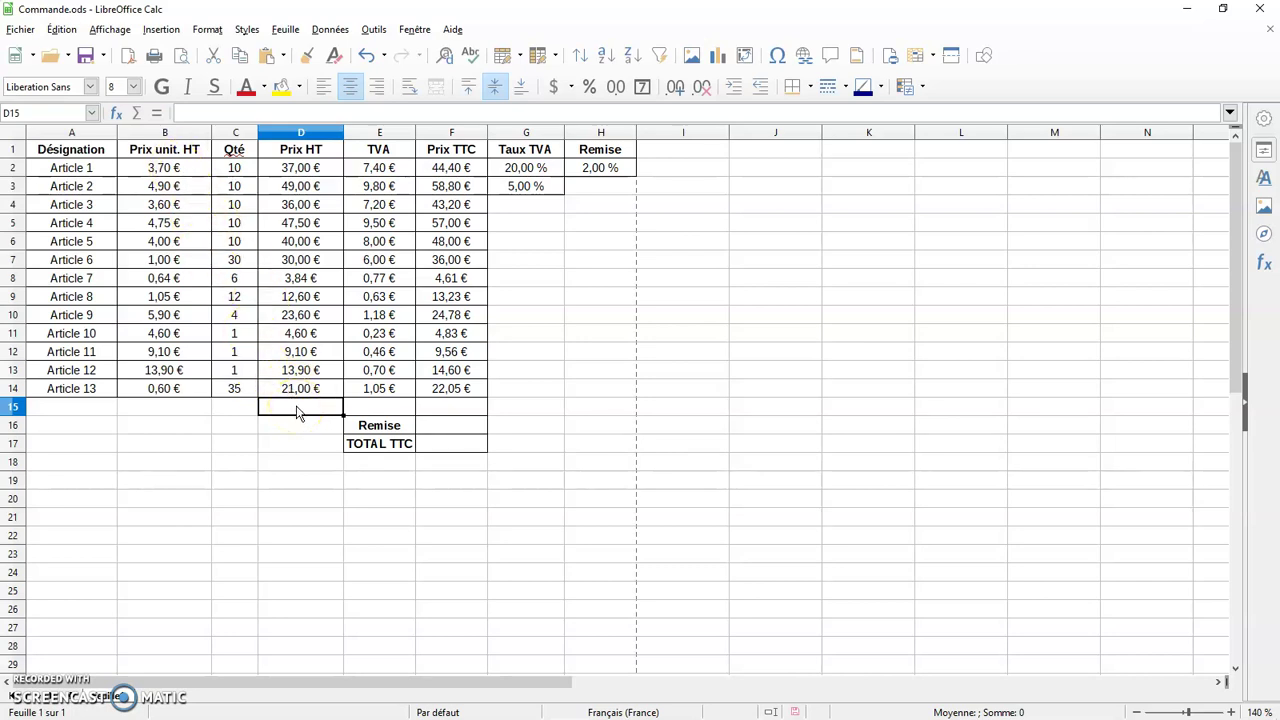
type("=")
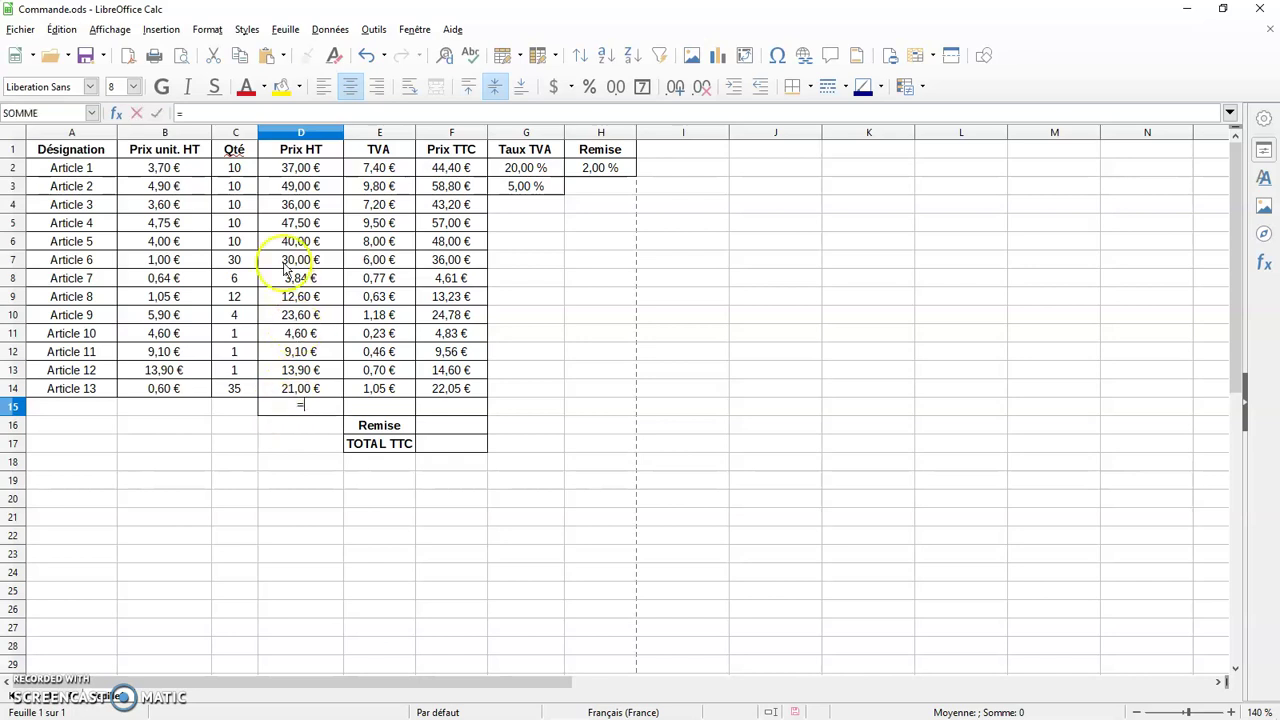
left_click(299, 172)
type("+")
left_click(301, 185)
type("+")
left_click(311, 206)
type("+")
left_click(305, 223)
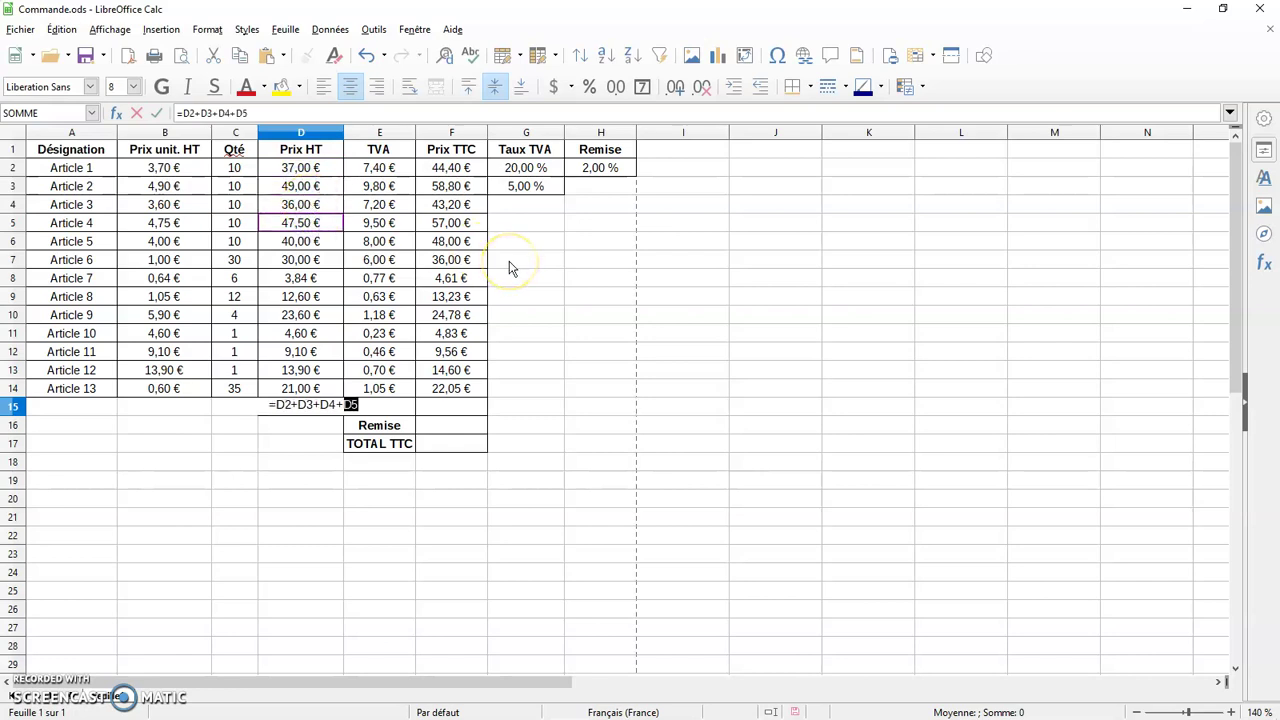
key("Return")
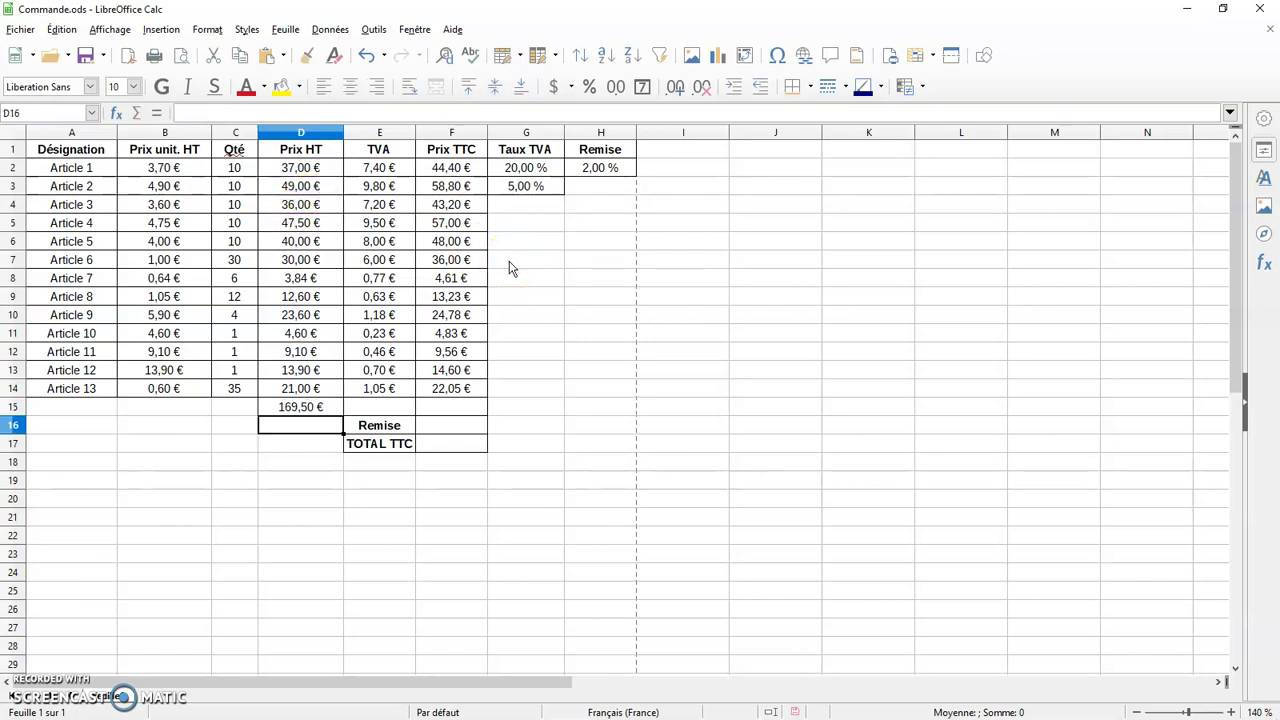
Check which cells the addition formula in D15 covers and clear it from the cell
left_click(326, 406)
double_click(318, 404)
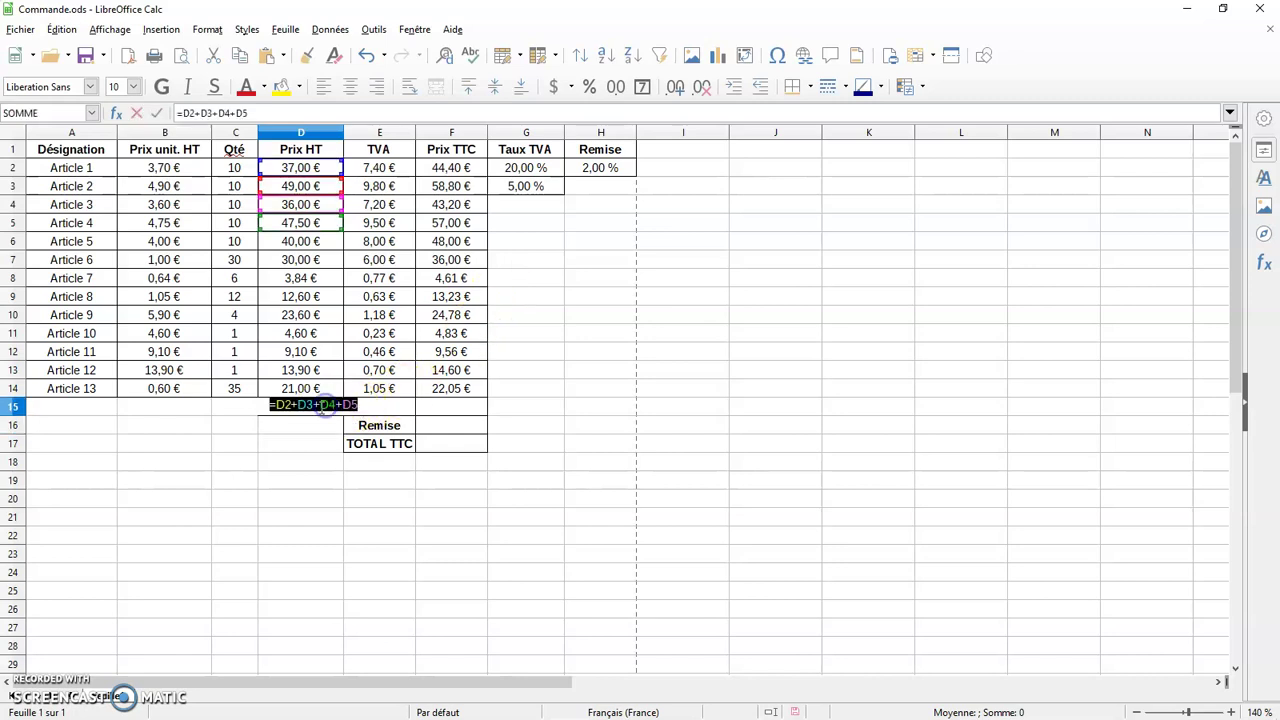
left_click(318, 450)
left_click(304, 412)
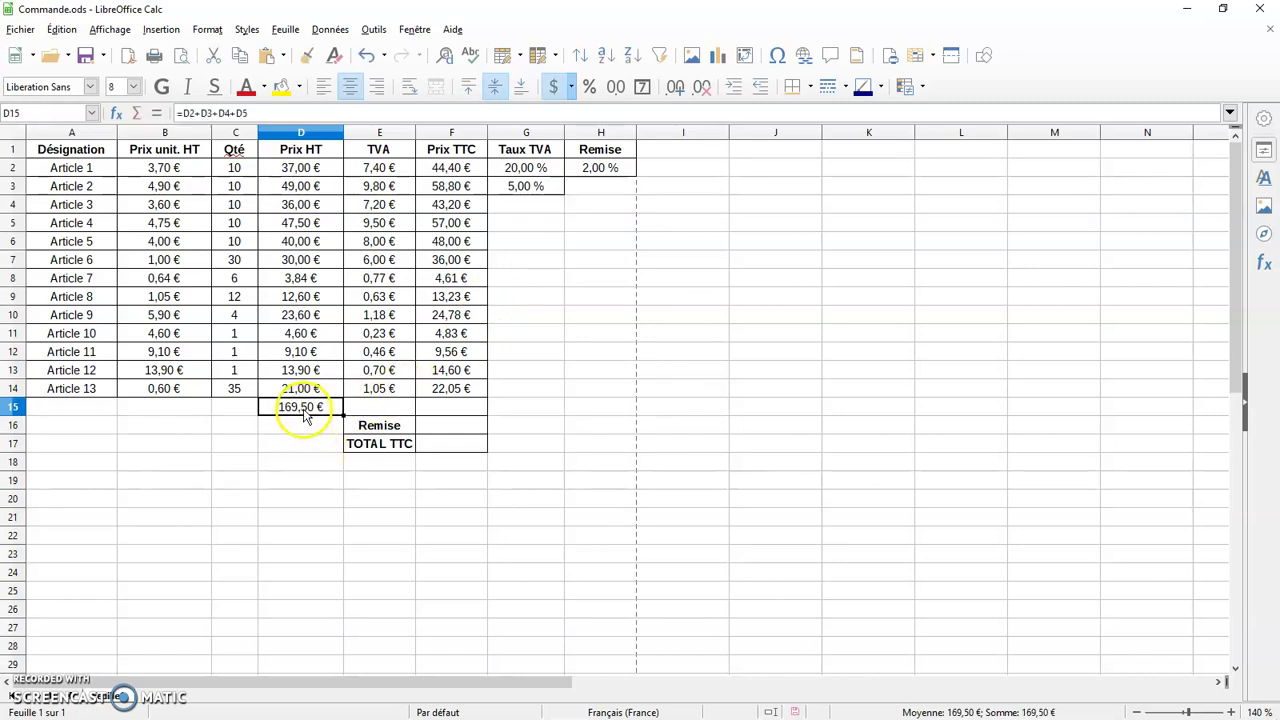
key("Delete")
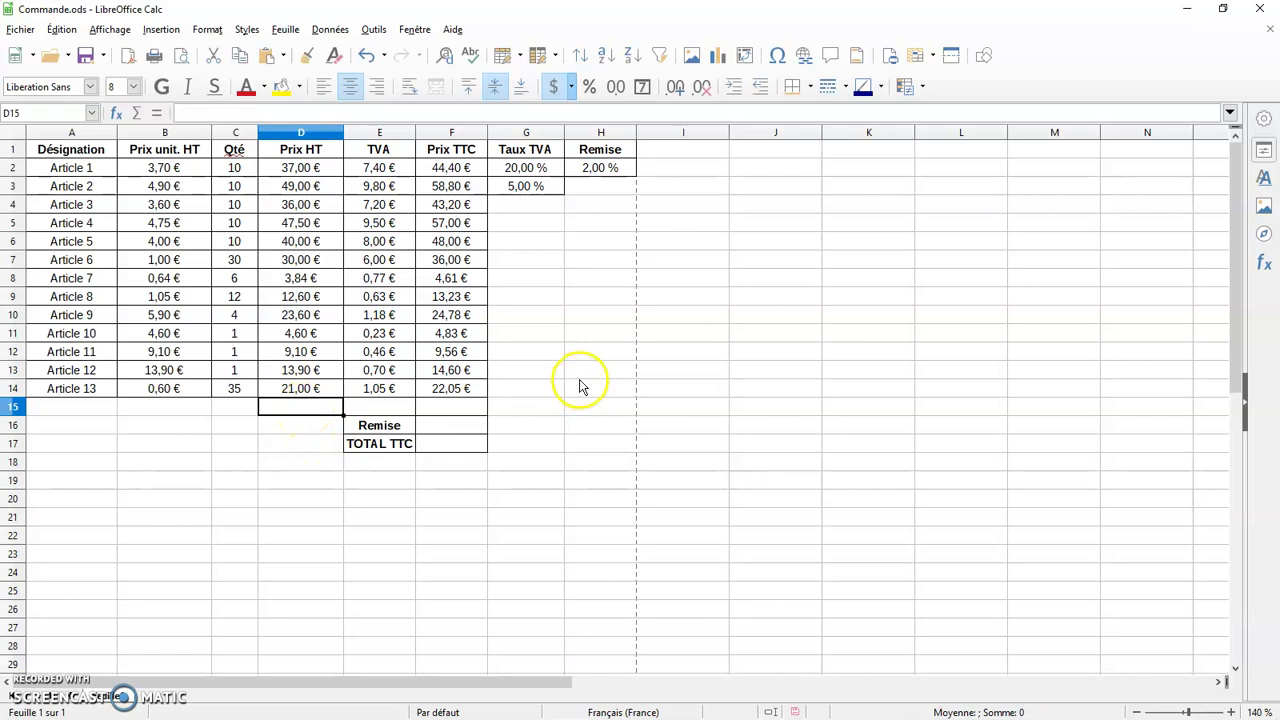
Total the Prix HT column in D15 by entering the formula =SOMME(D2:D14)
left_click(306, 413)
type("=")
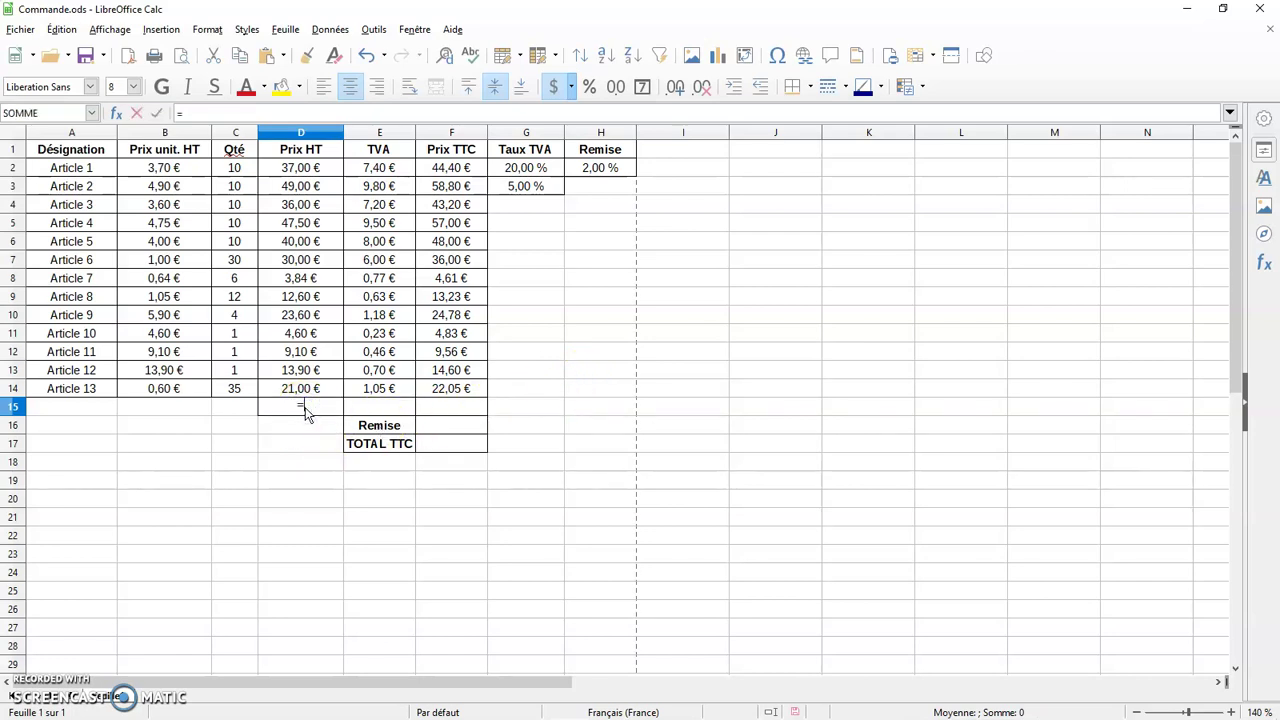
type("somme")
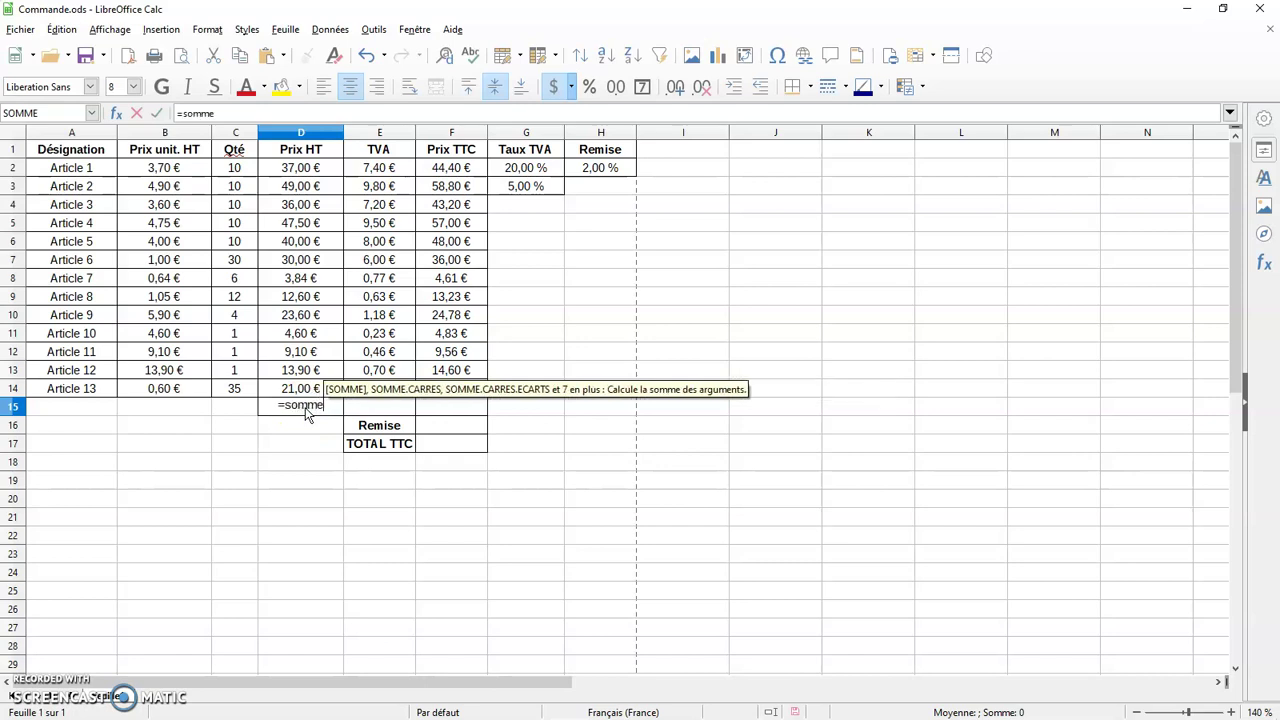
type("(")
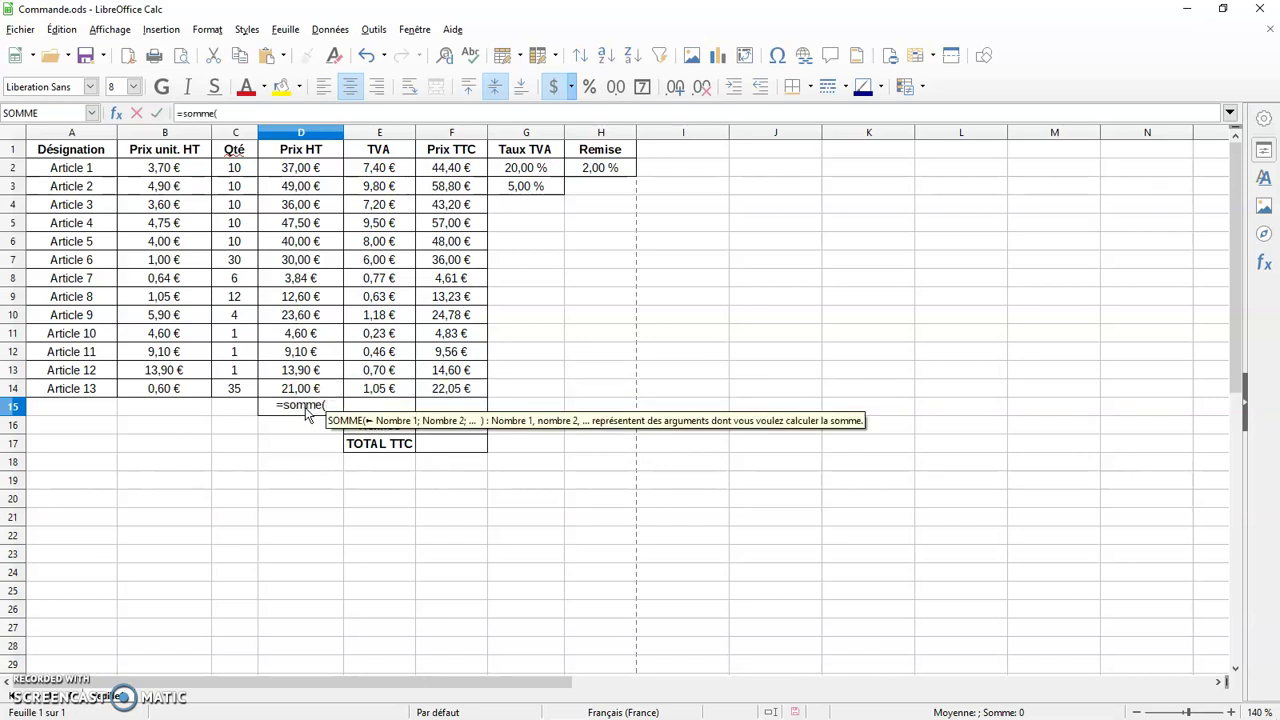
left_click_drag(300, 165, 312, 391)
key("Return")
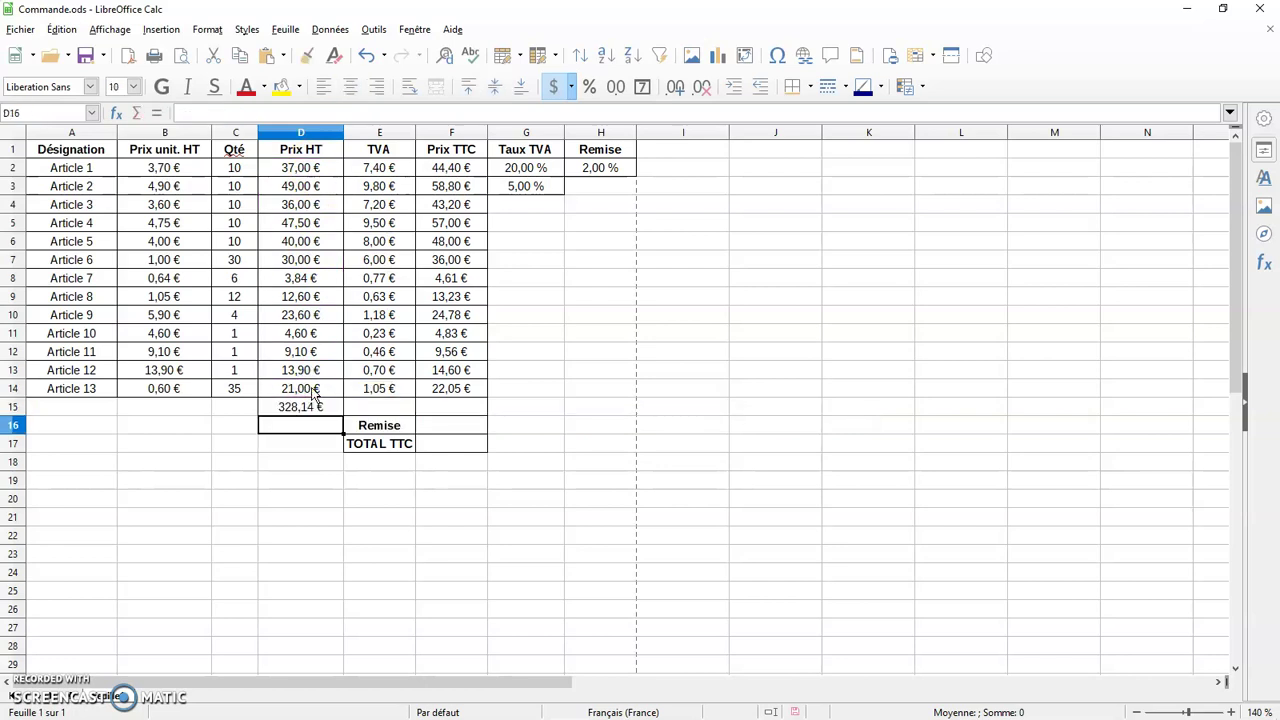
left_click(560, 427)
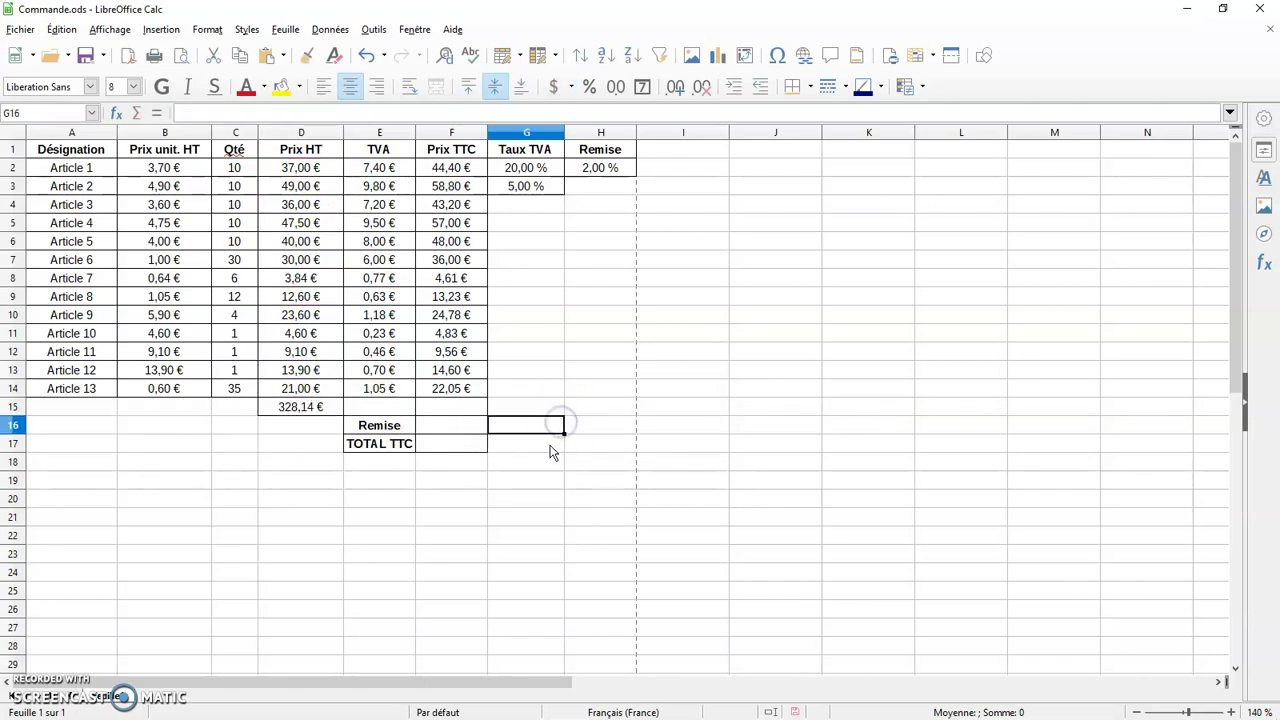
Total the TVA column in E15 with the automatic Sum function, resizing its range to E7:E14 and back to E2:E14
left_click(378, 409)
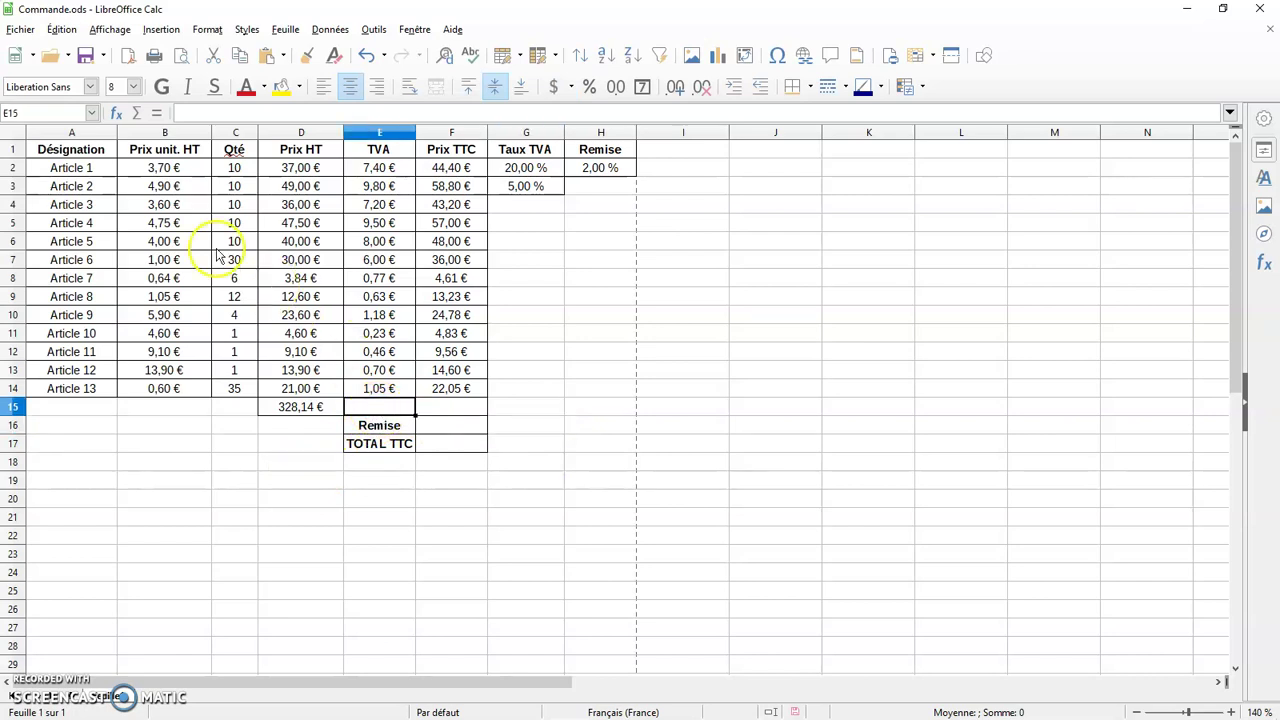
left_click(138, 117)
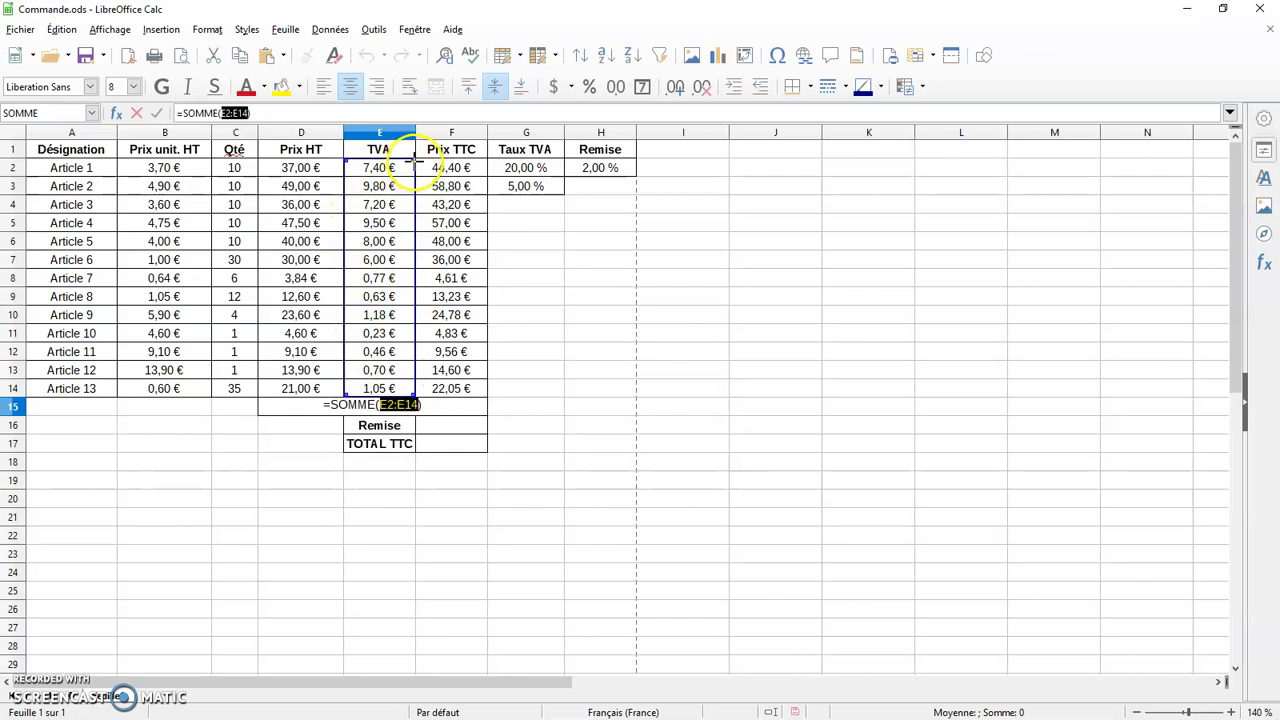
left_click_drag(413, 157, 415, 260)
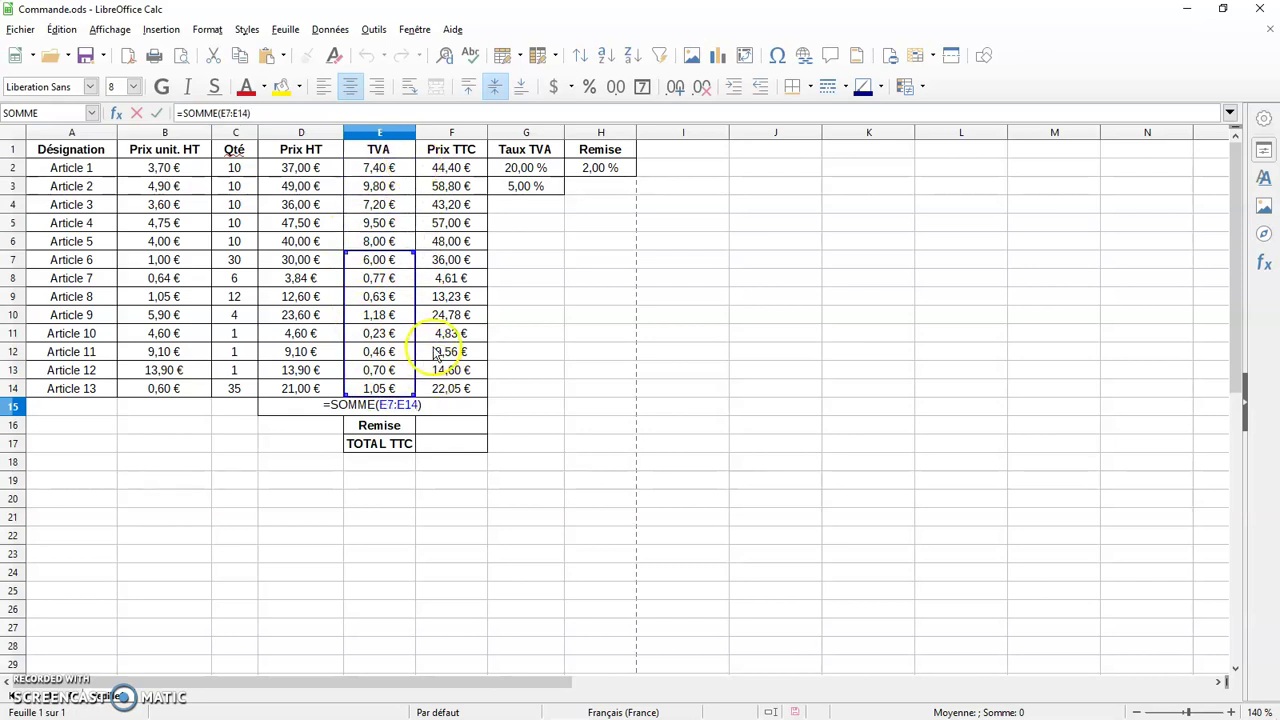
left_click_drag(414, 258, 406, 167)
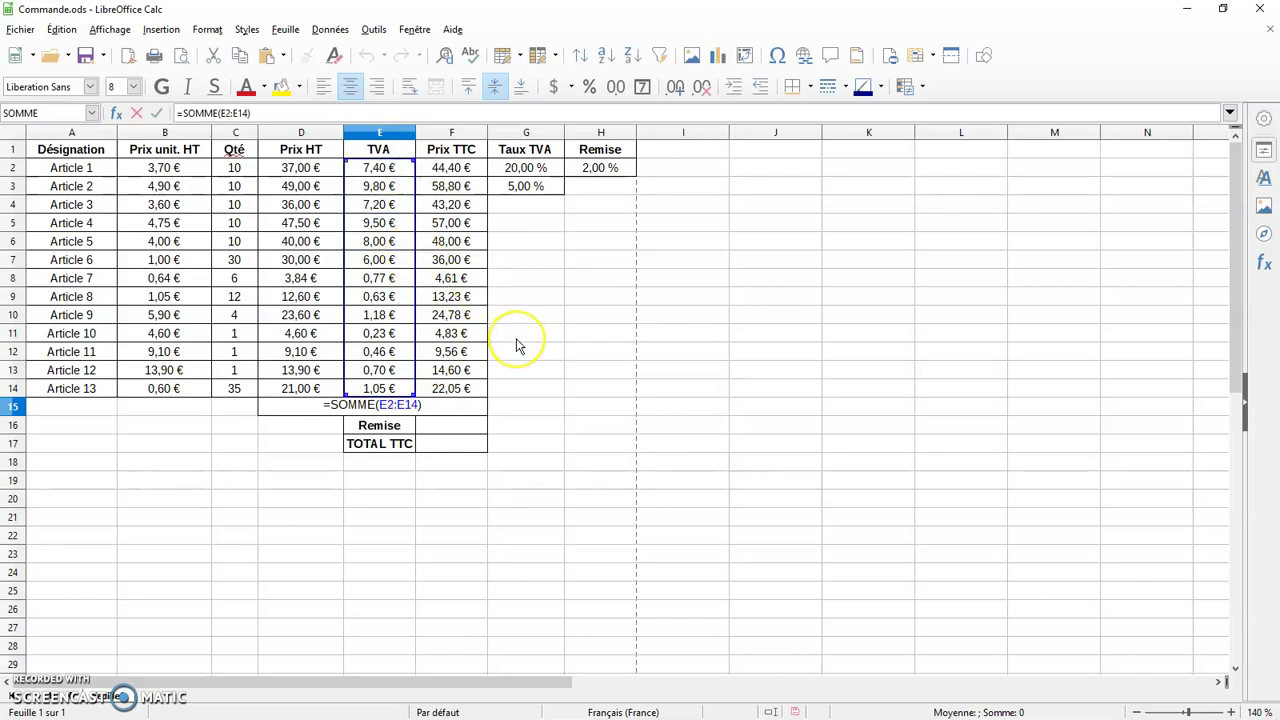
key("Return")
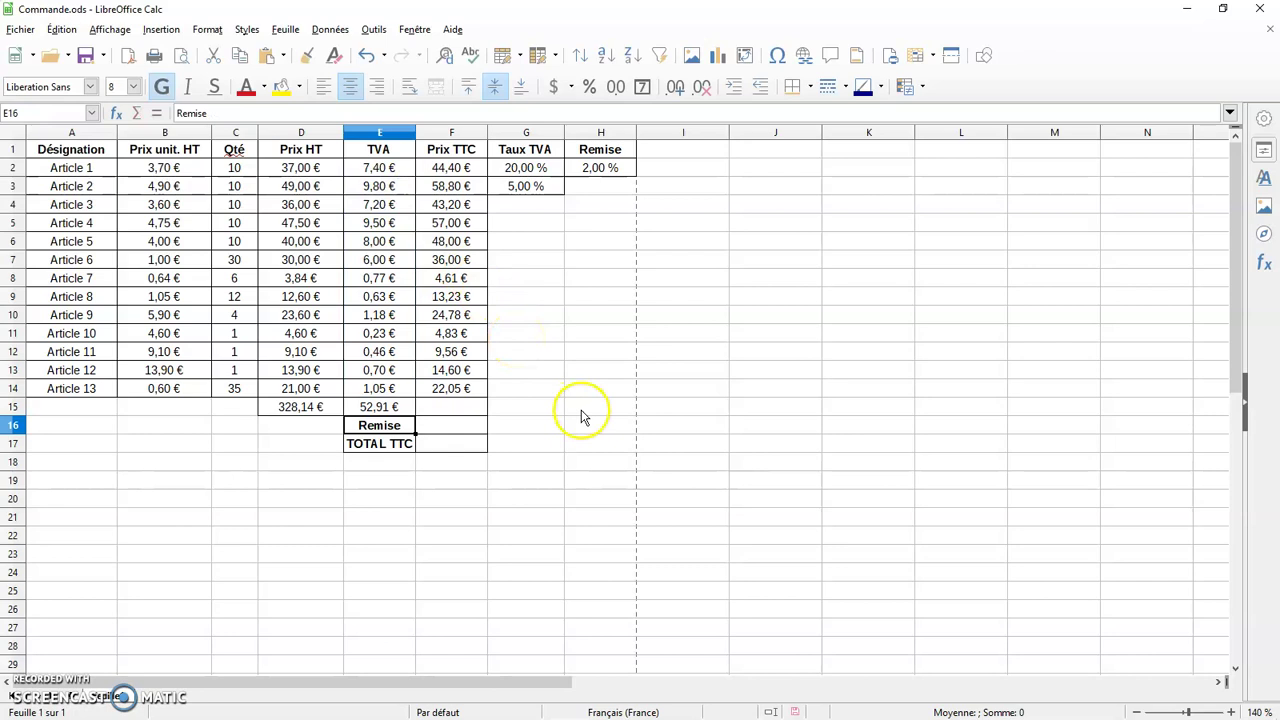
left_click(394, 408)
Total the Prix TTC column in F15 with a manually written =SOMME(F2:F14) formula, and clear it from the cell
left_click(447, 410)
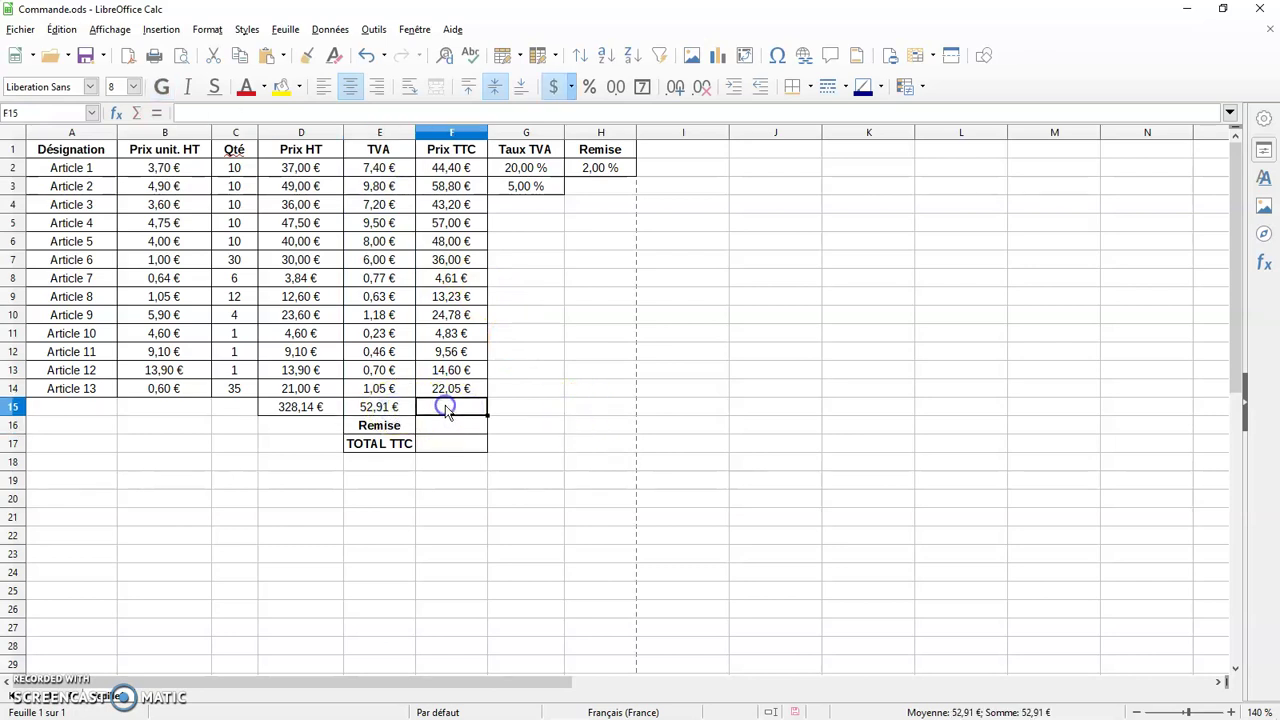
type("=")
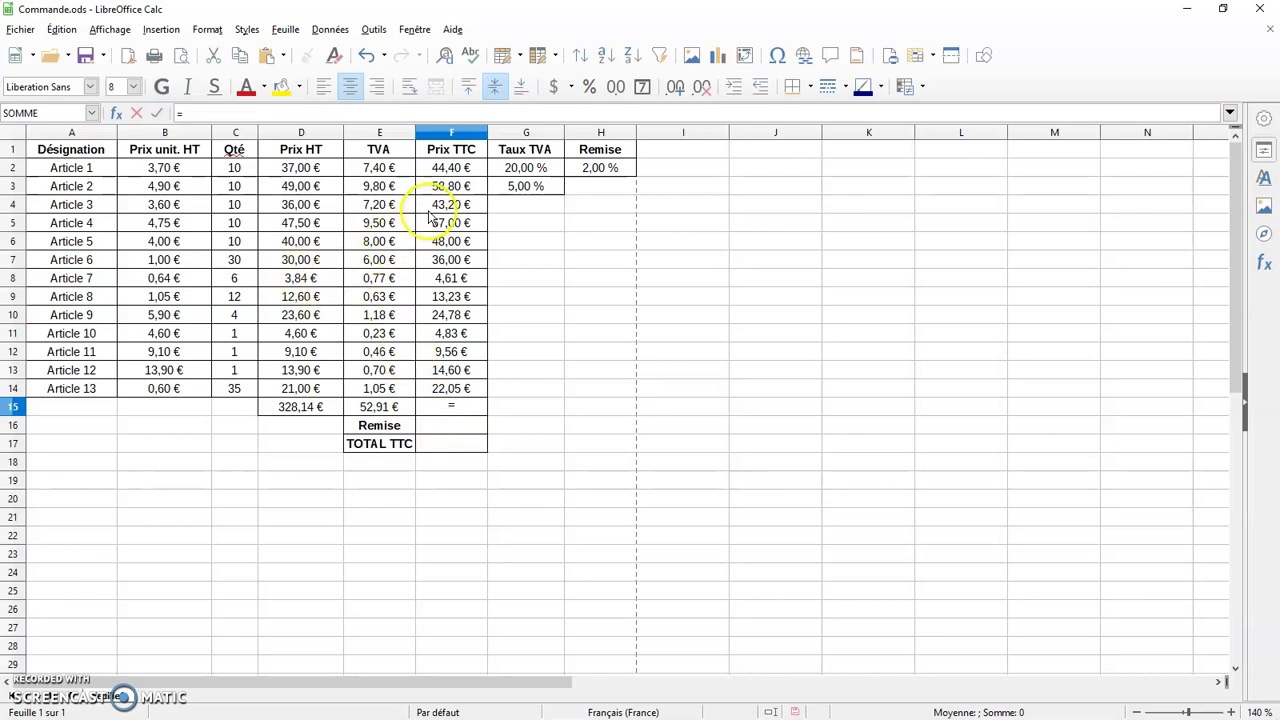
type("somm")
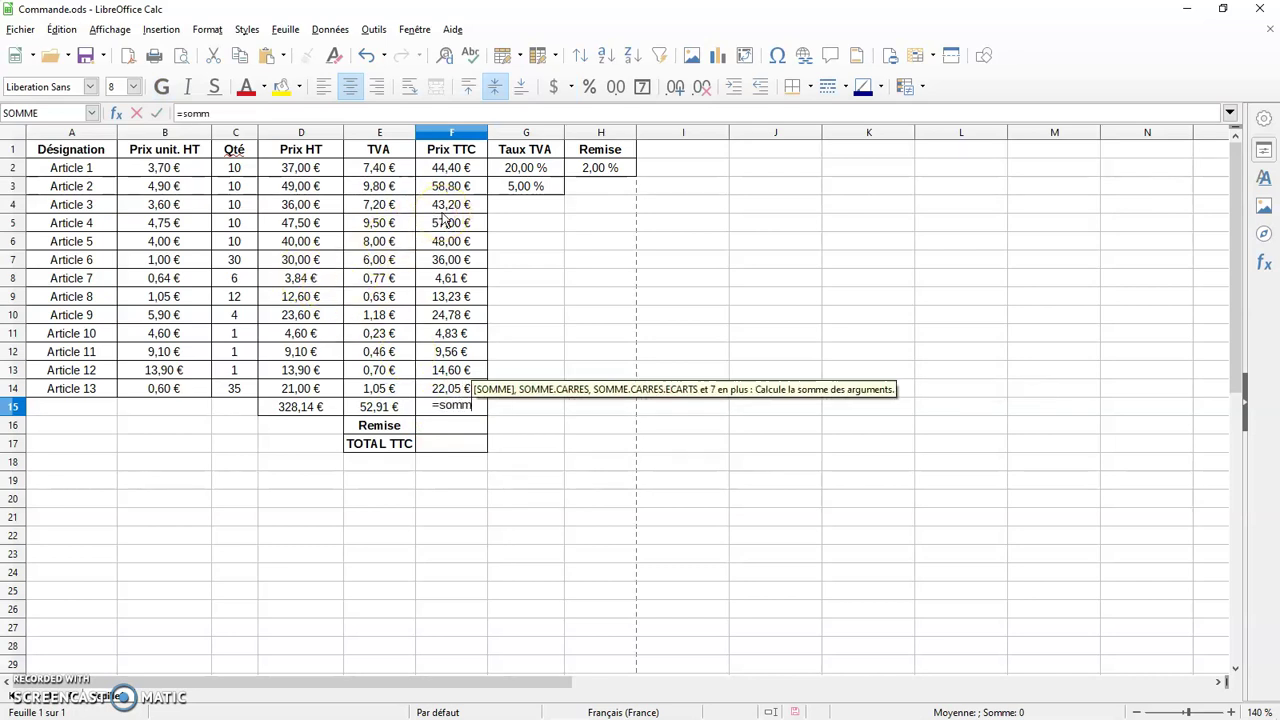
type("e(")
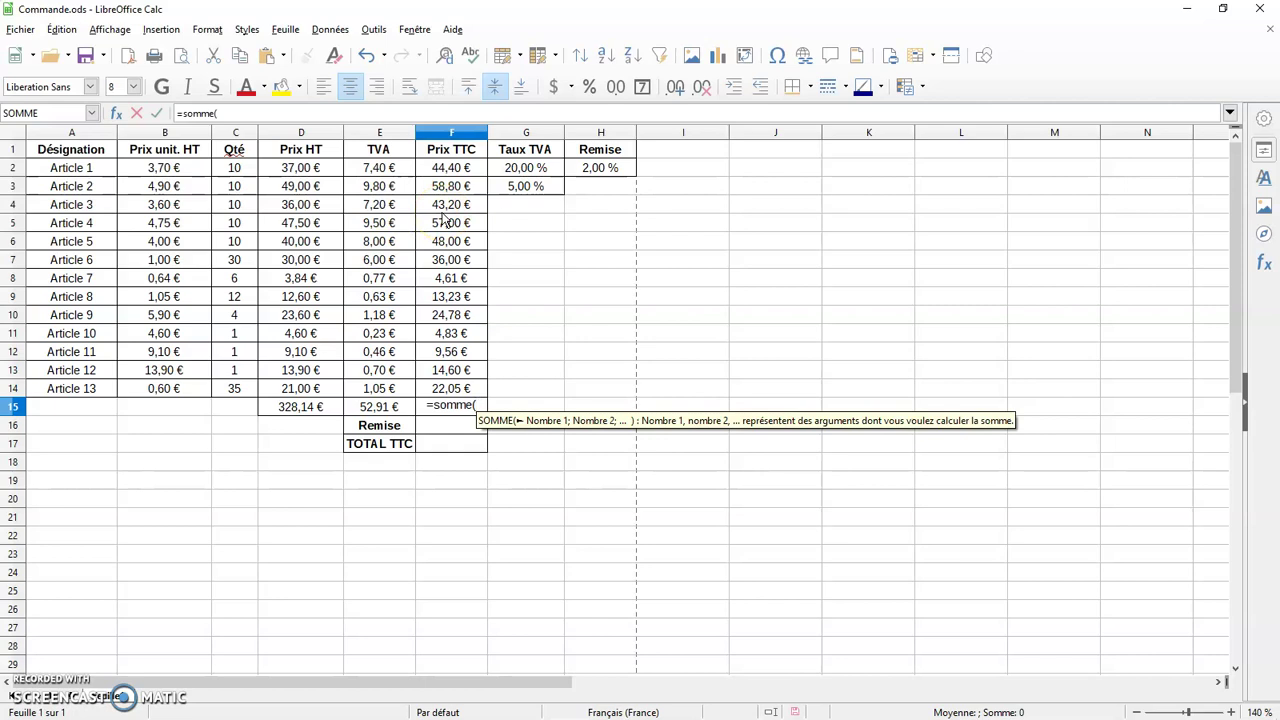
left_click_drag(450, 168, 480, 391)
key("Return")
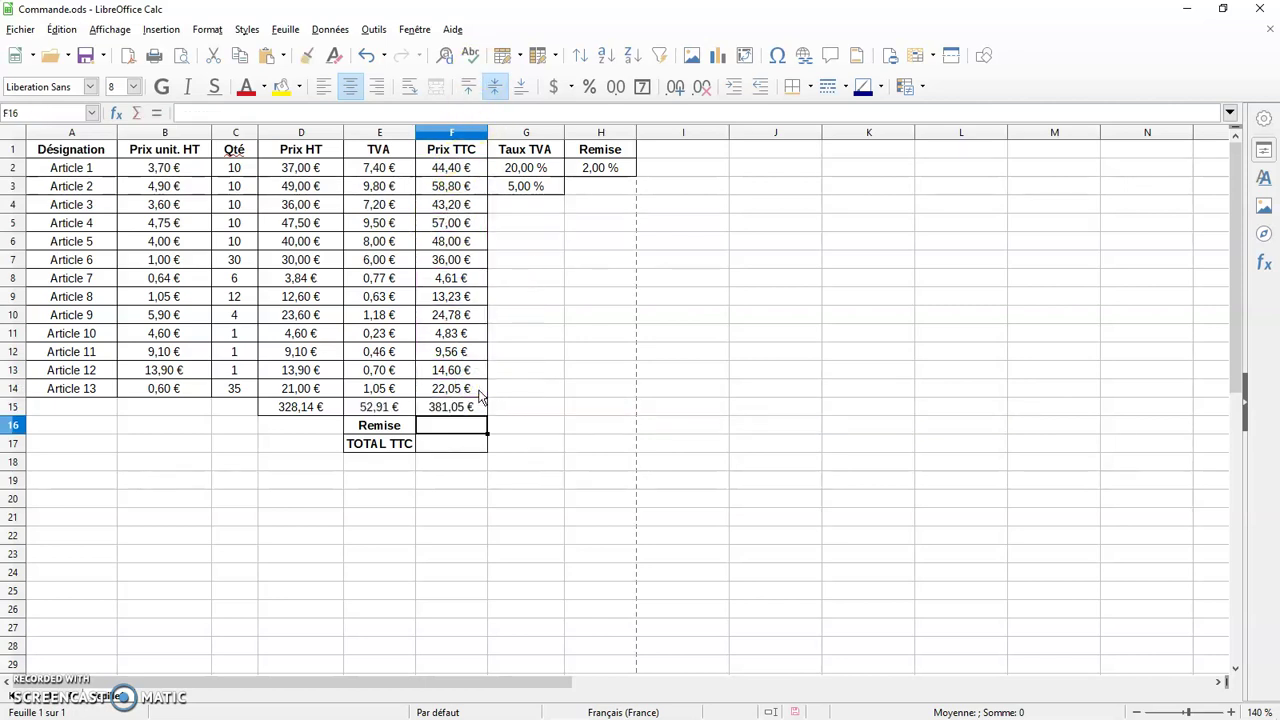
left_click(519, 380)
left_click(470, 408)
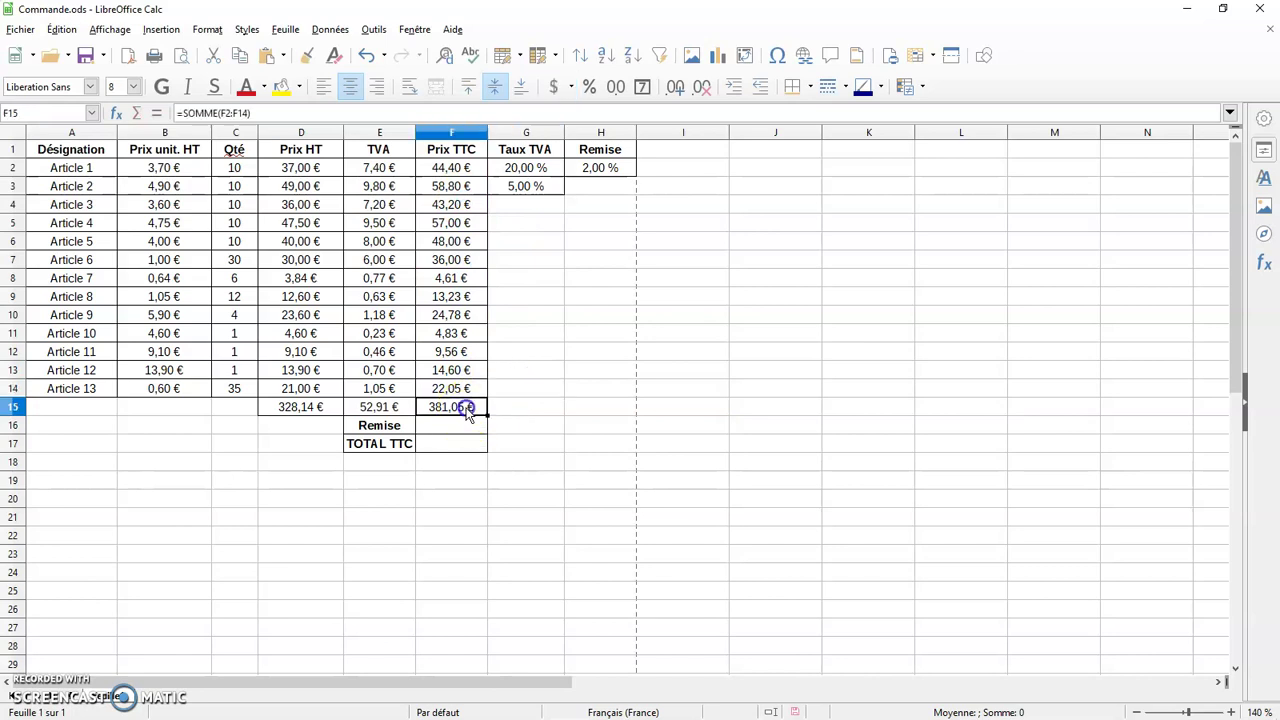
key("Delete")
key("Right")
key("Right")
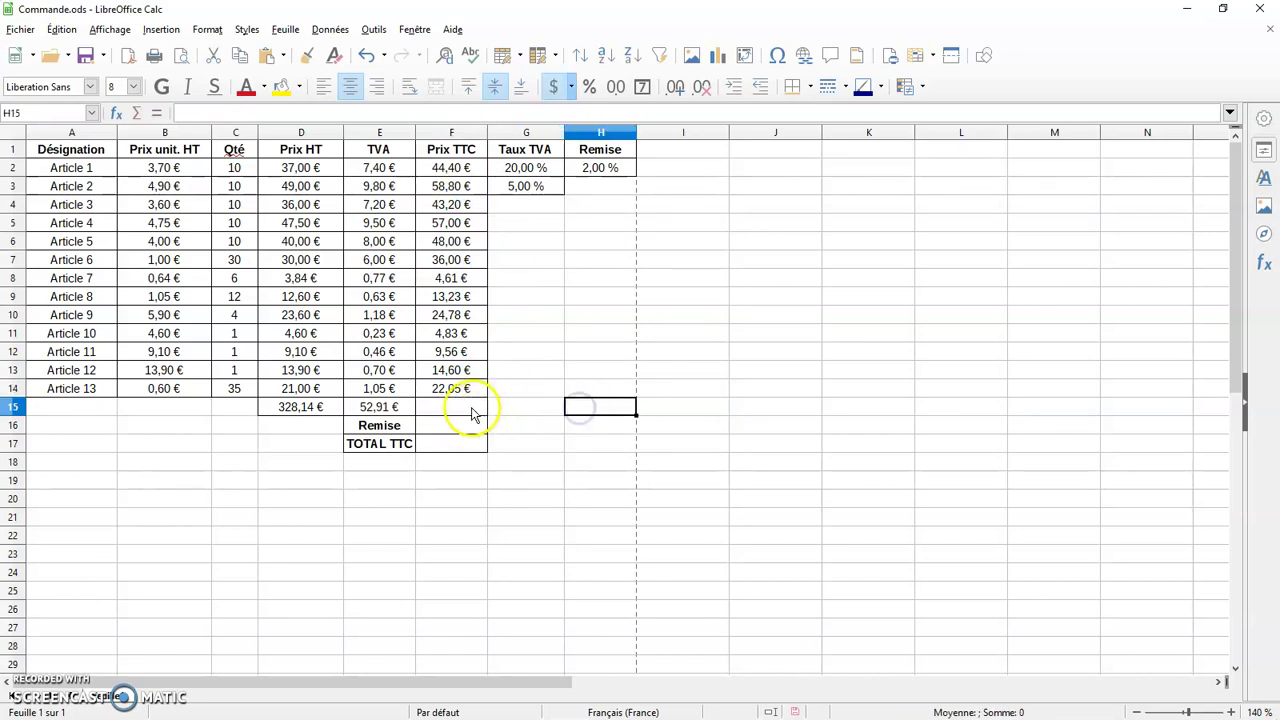
Total the Prix TTC column in F15 with the automatic Sum function over F2:F14
left_click(470, 408)
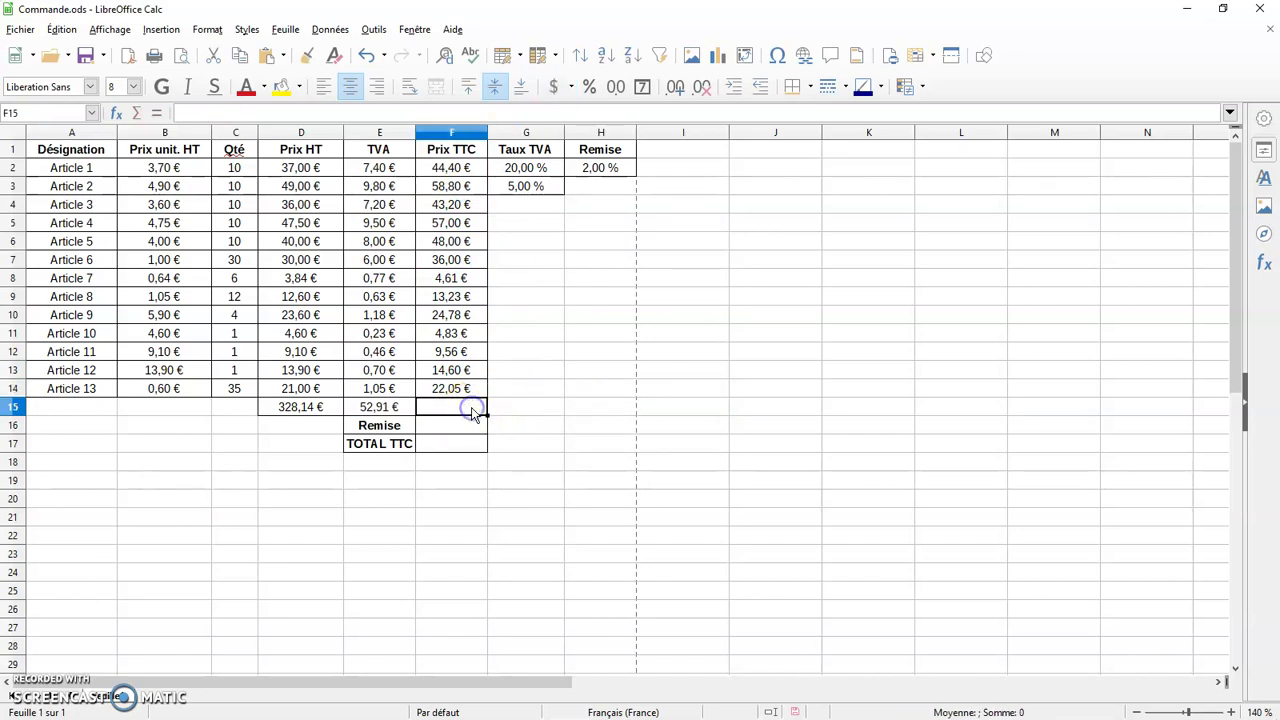
left_click(137, 113)
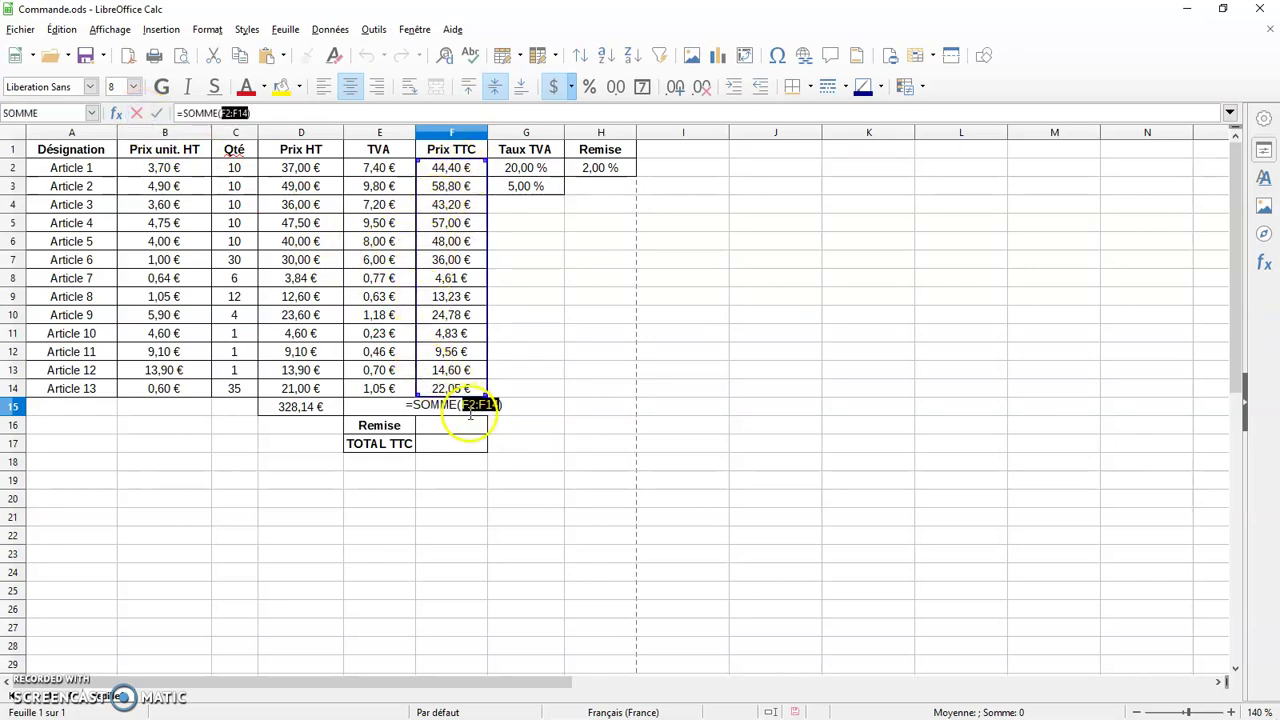
key("Return")
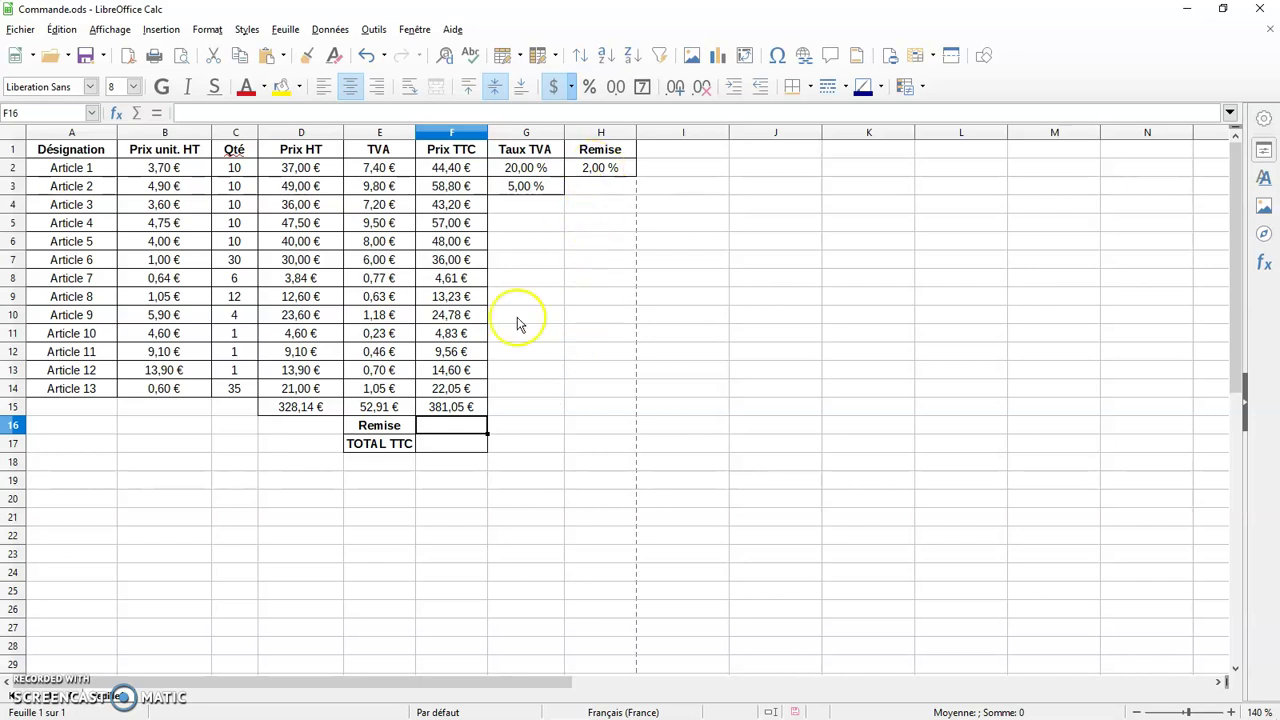
left_click(458, 410)
Calculate the Remise amount in F16 with the formula =F15*H2
left_click(457, 423)
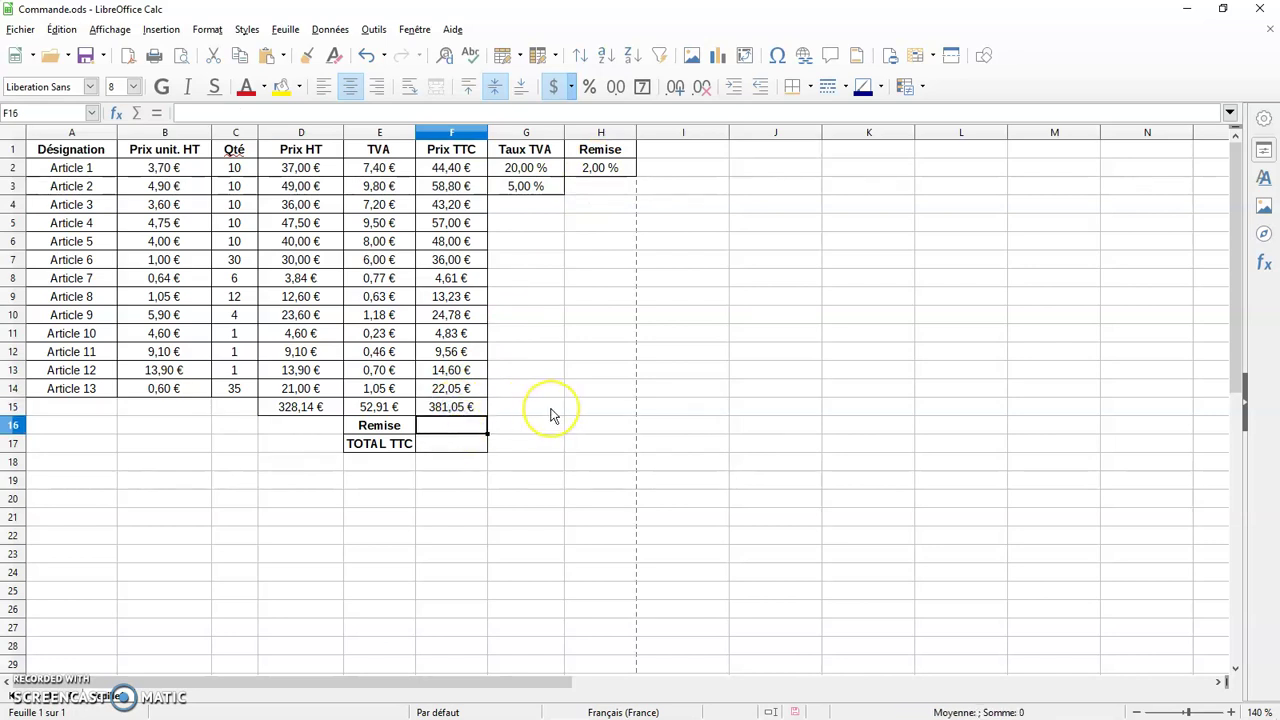
type("=")
left_click(463, 410)
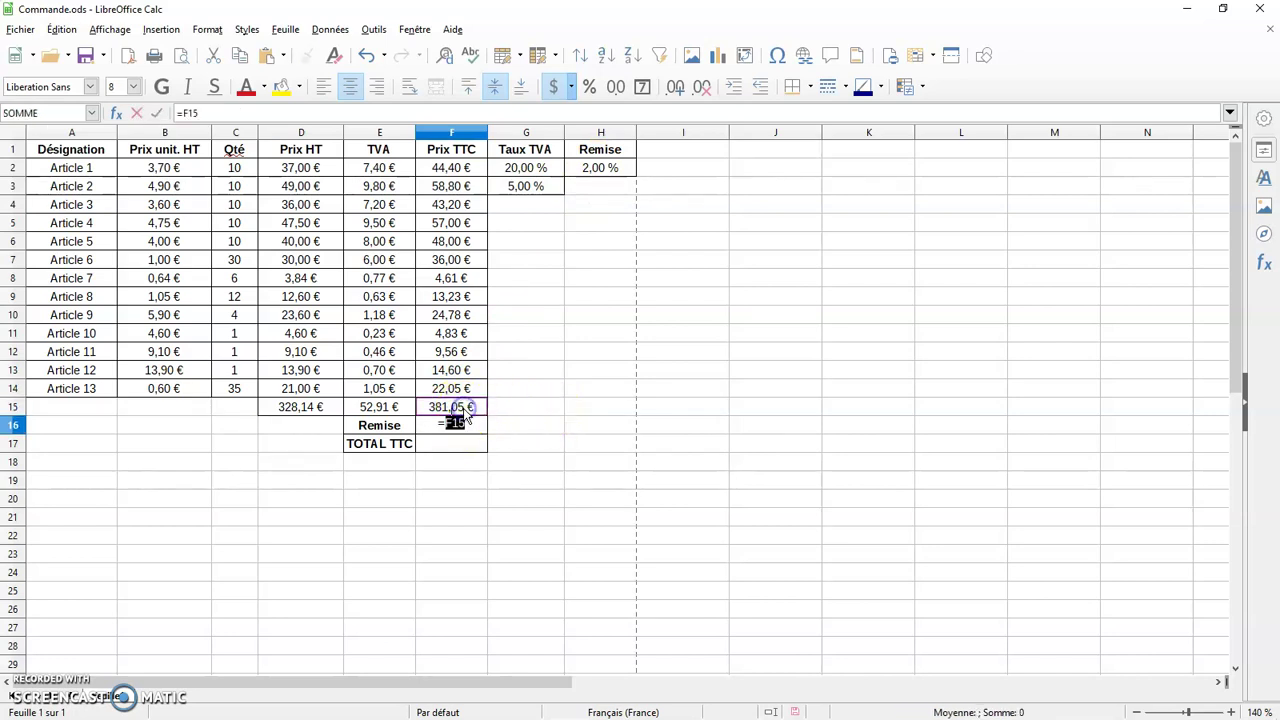
left_click(601, 170)
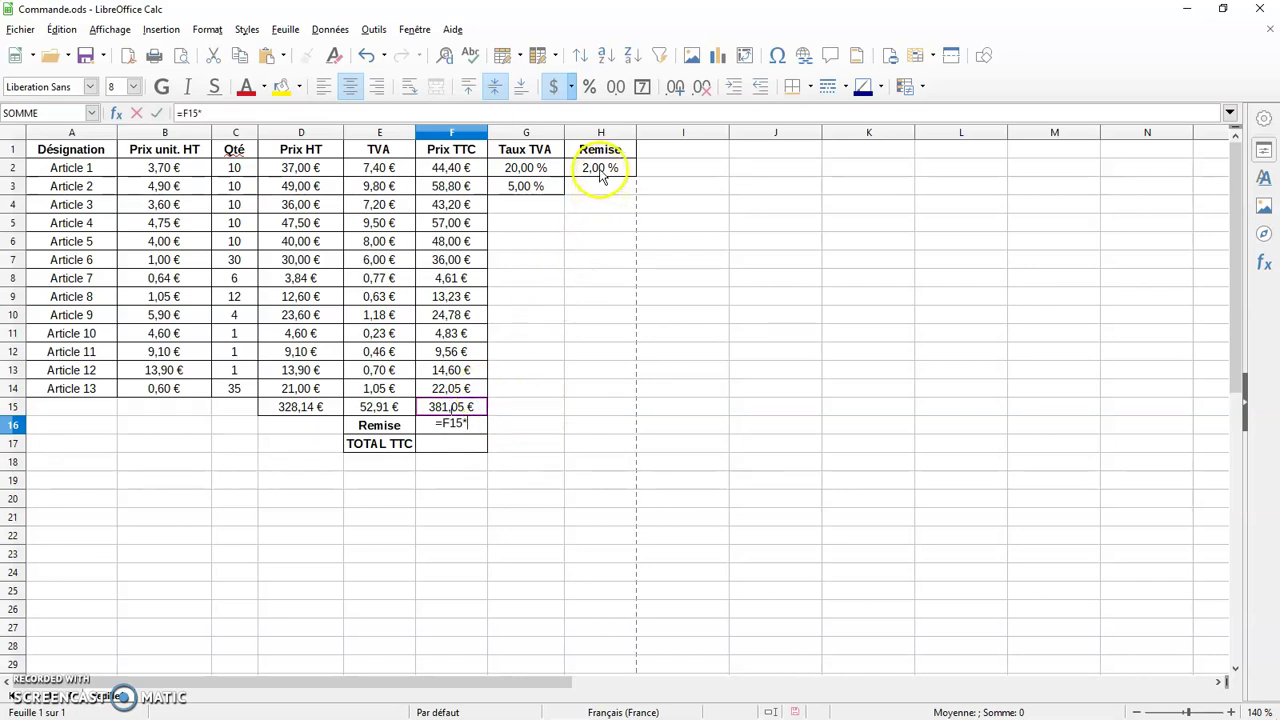
key("Return")
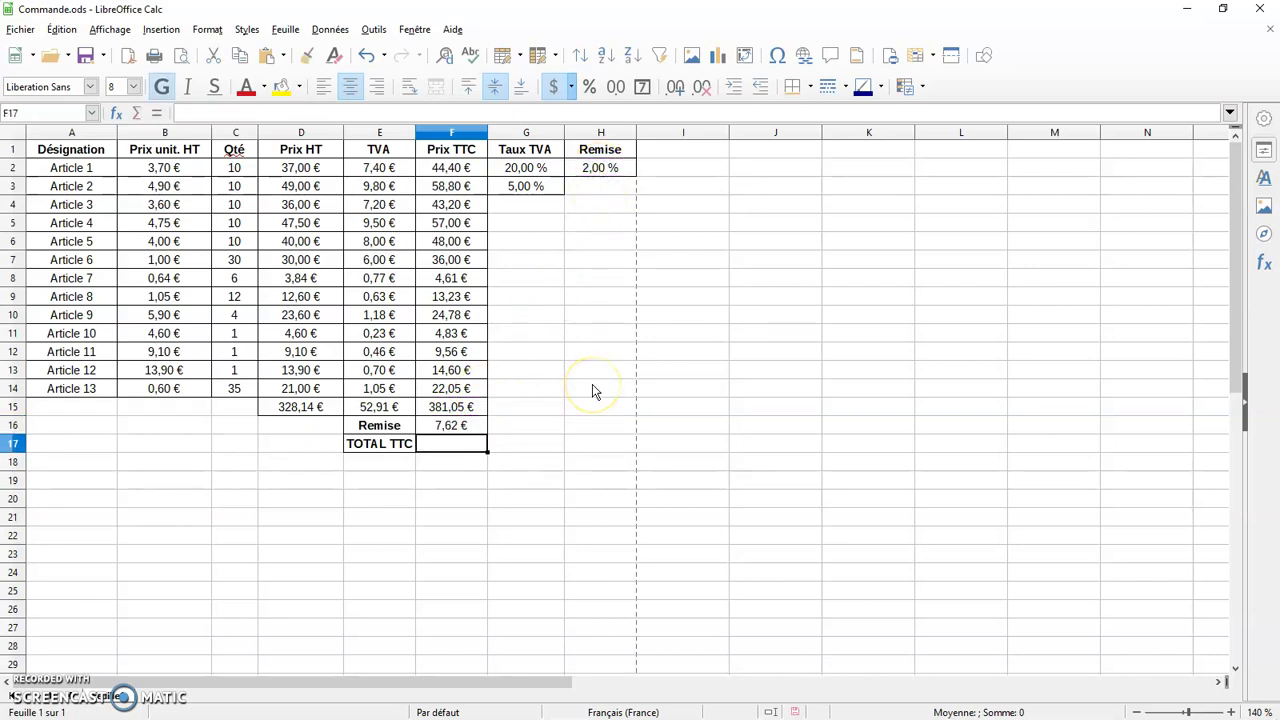
Calculate the TOTAL TTC in F17 by subtracting the discount, with the formula =F15-F16
type("=")
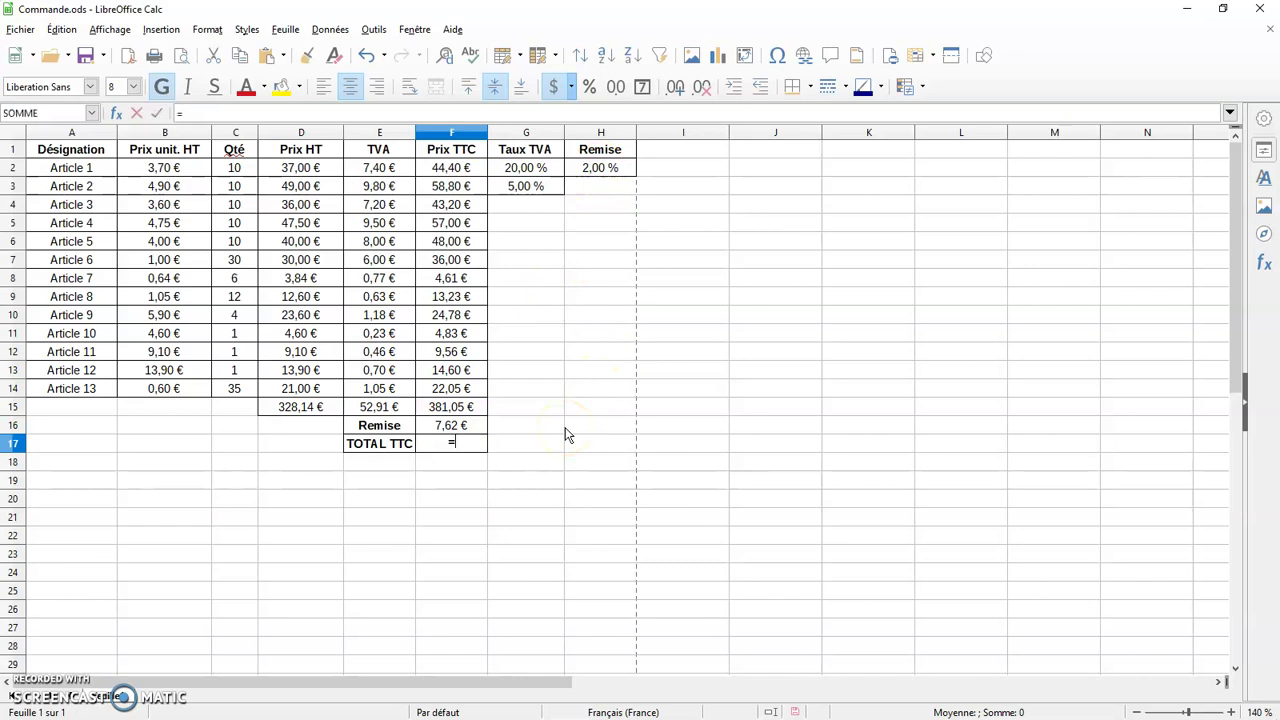
left_click(455, 408)
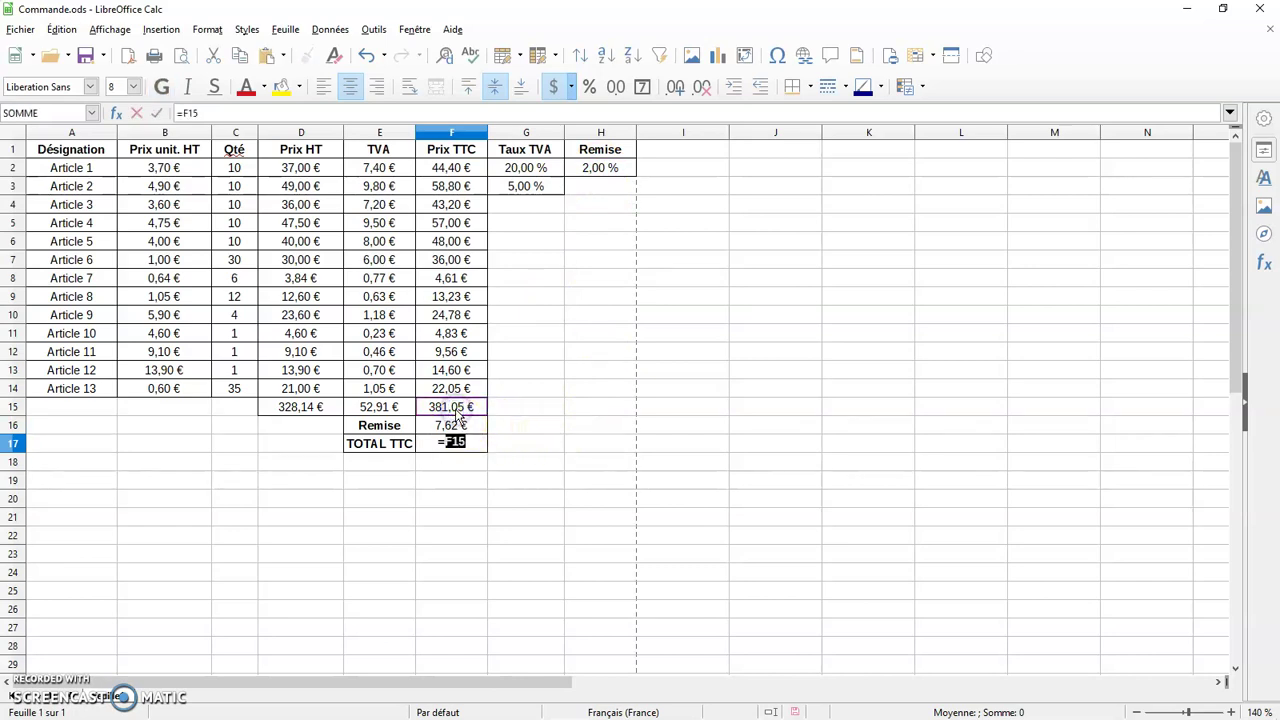
type("-")
left_click(452, 426)
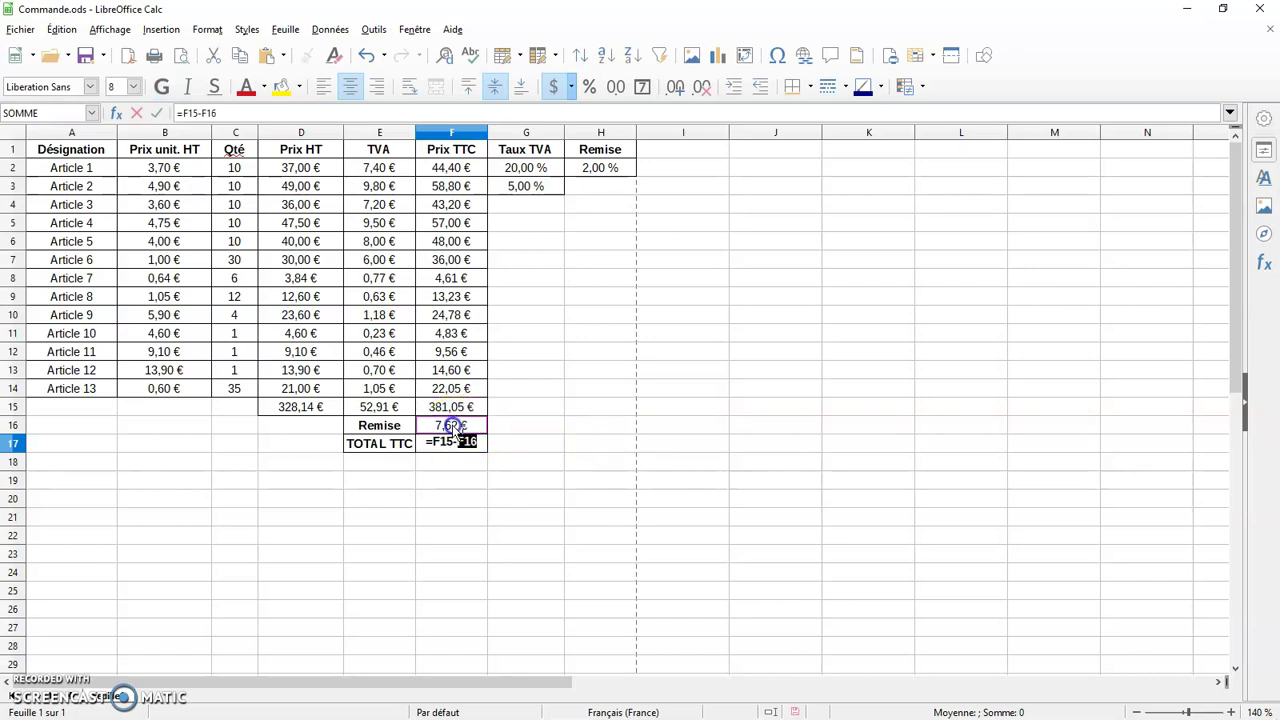
key("Return")
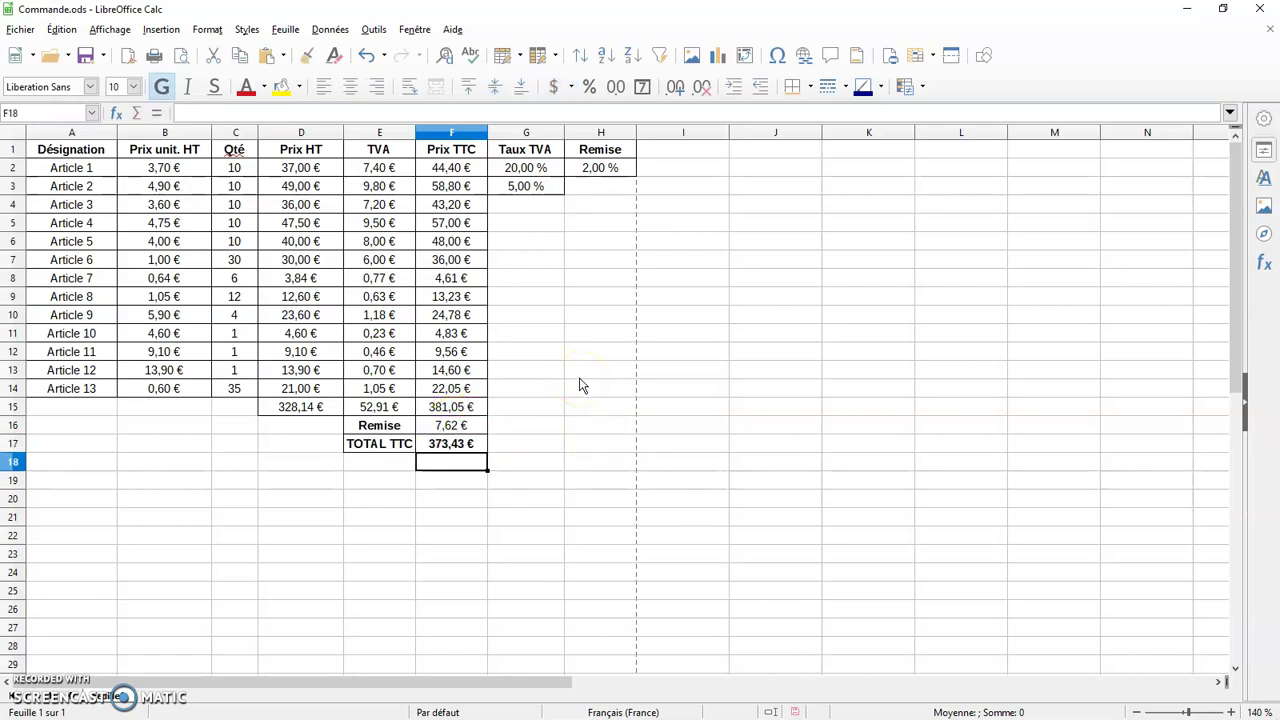
Set the Remise rate in H2 to 10%
left_click(590, 170)
type("2%")
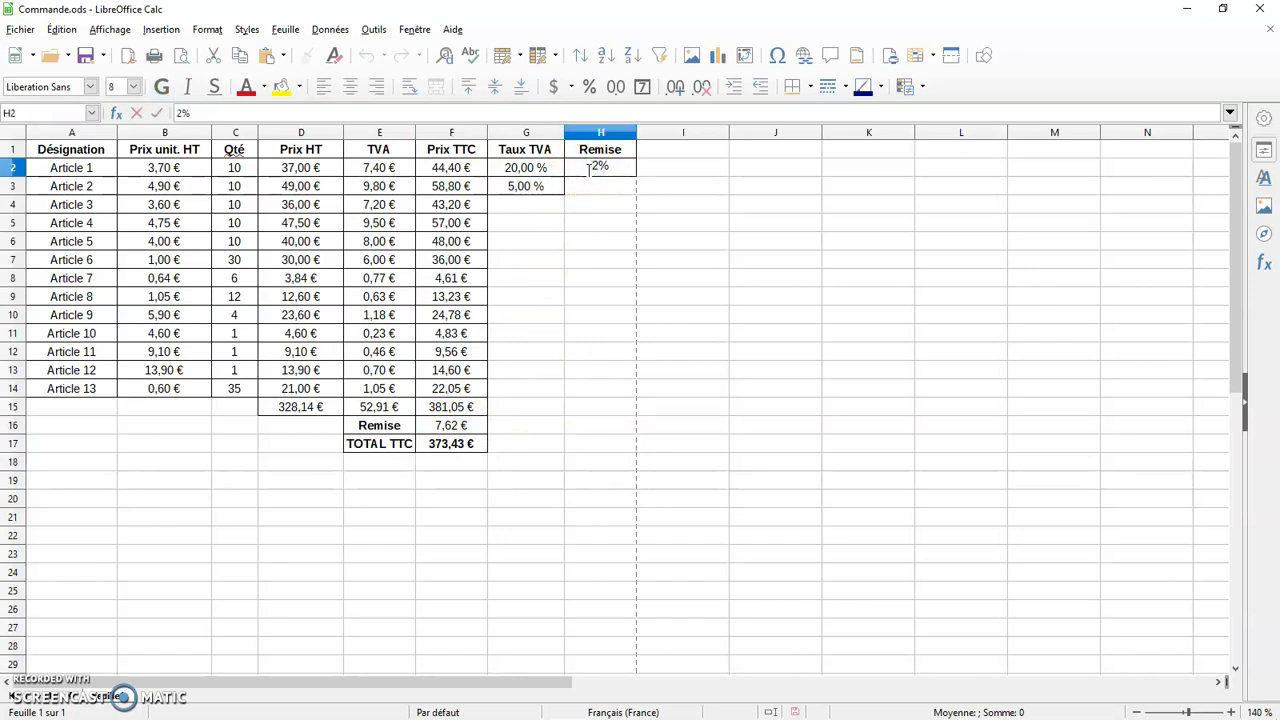
left_click(597, 165)
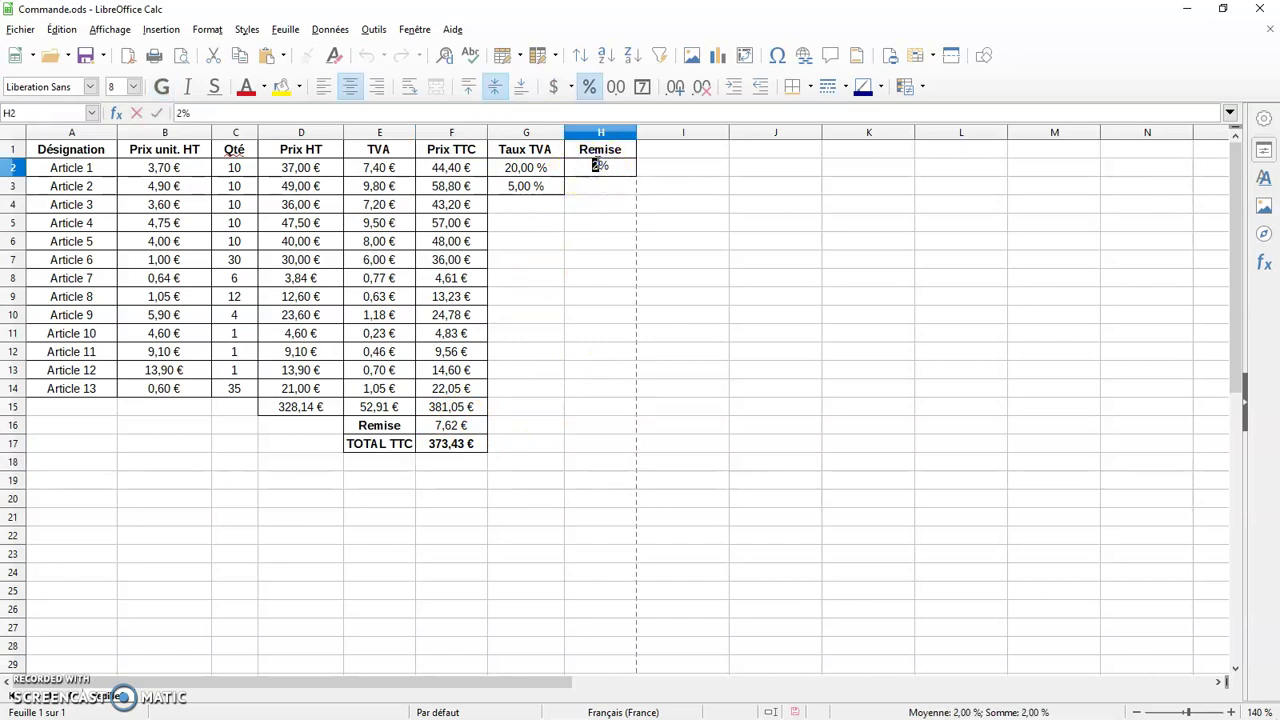
type("10%")
key("Return")
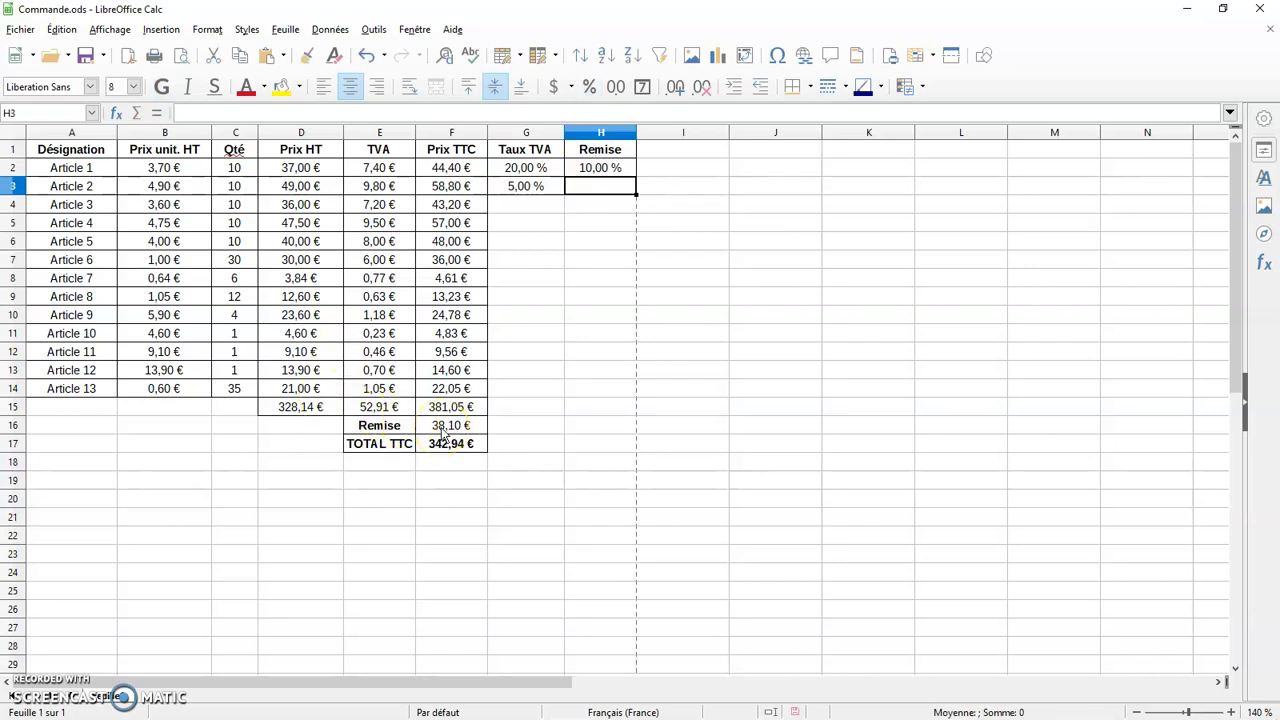
Set the second TVA rate in G3 to 7% to test the recalculation, and set it back to 5%
left_click(522, 188)
double_click(522, 188)
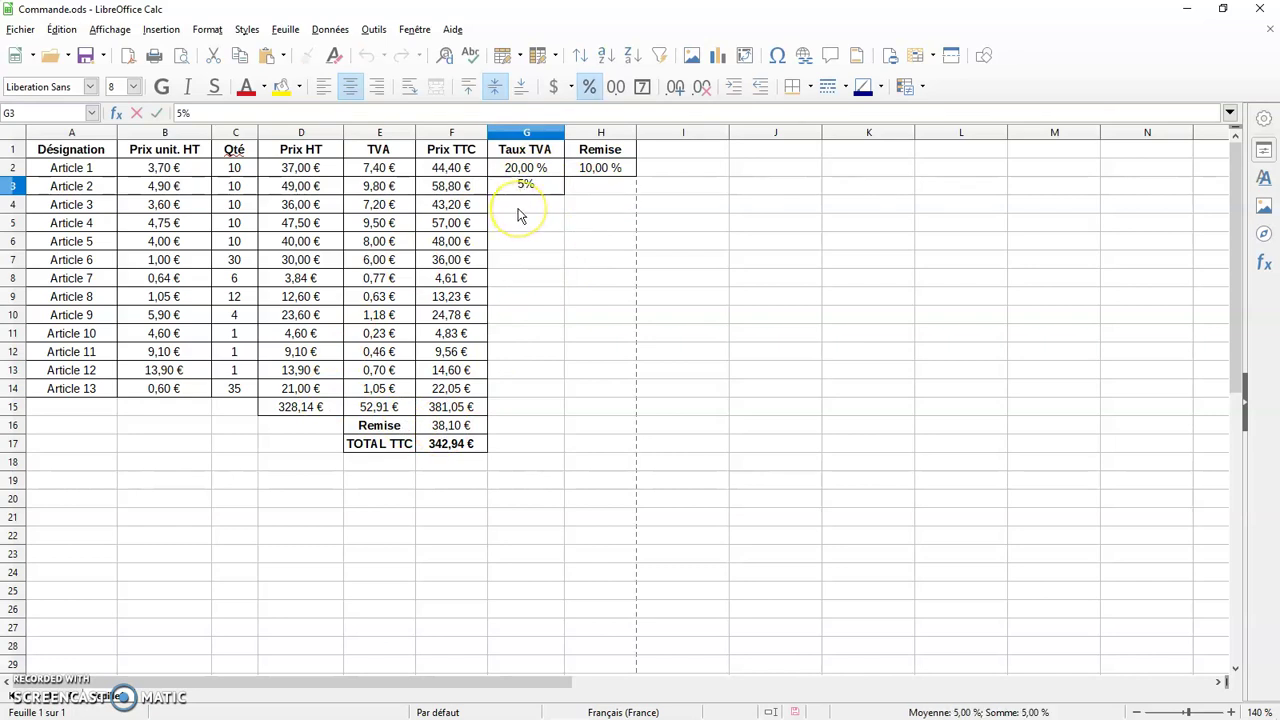
left_click(522, 280)
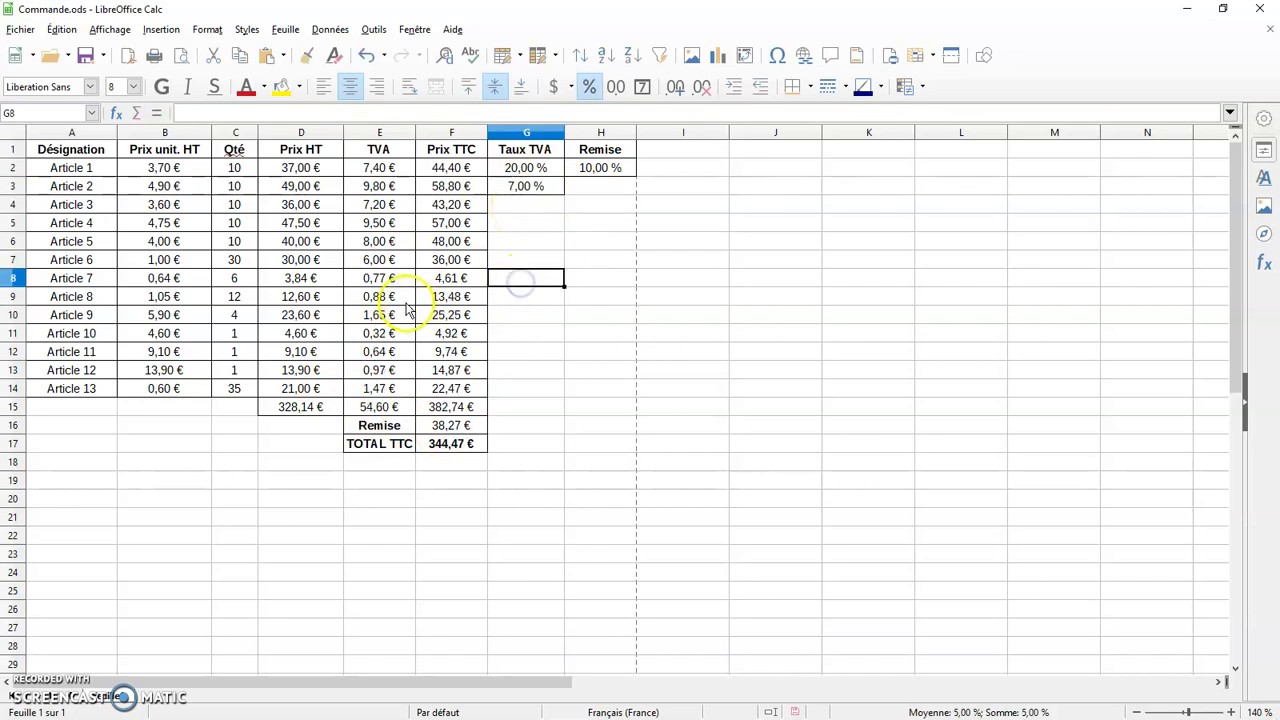
double_click(516, 186)
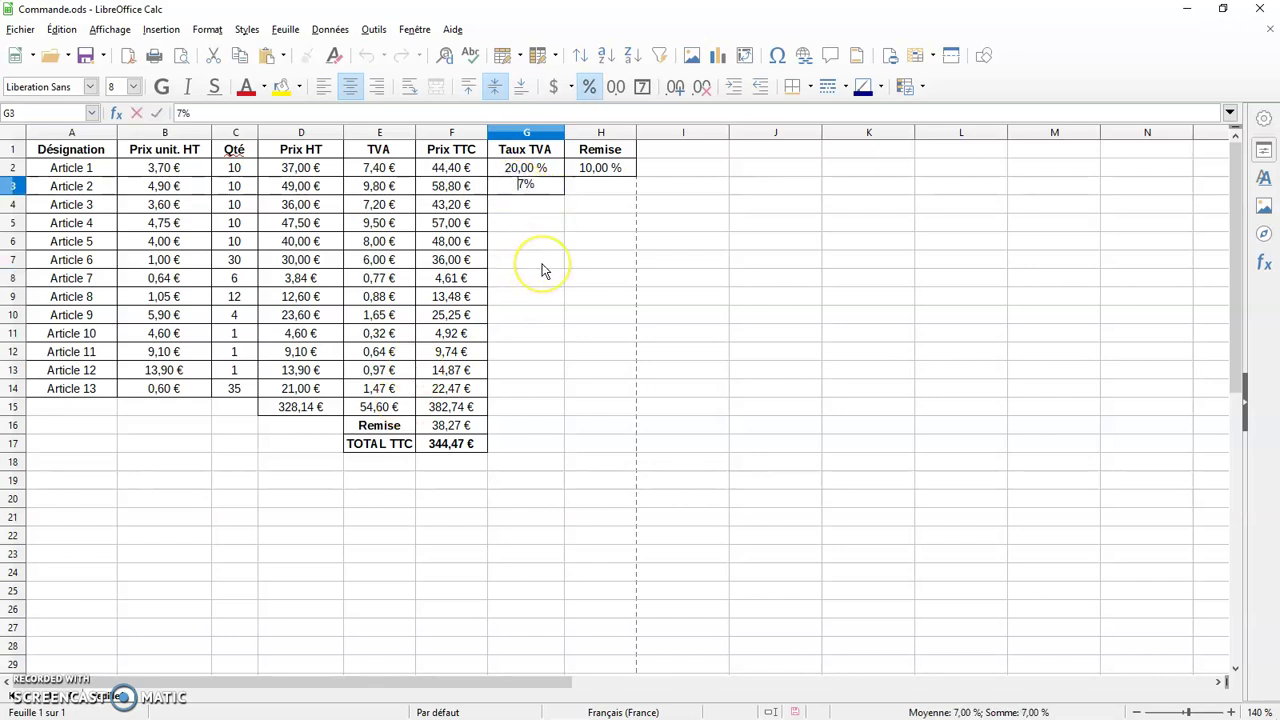
left_click(522, 313)
Set the Qté of Article 12 in C13 to 10 to test the recalculation, and set it back to 1
double_click(238, 370)
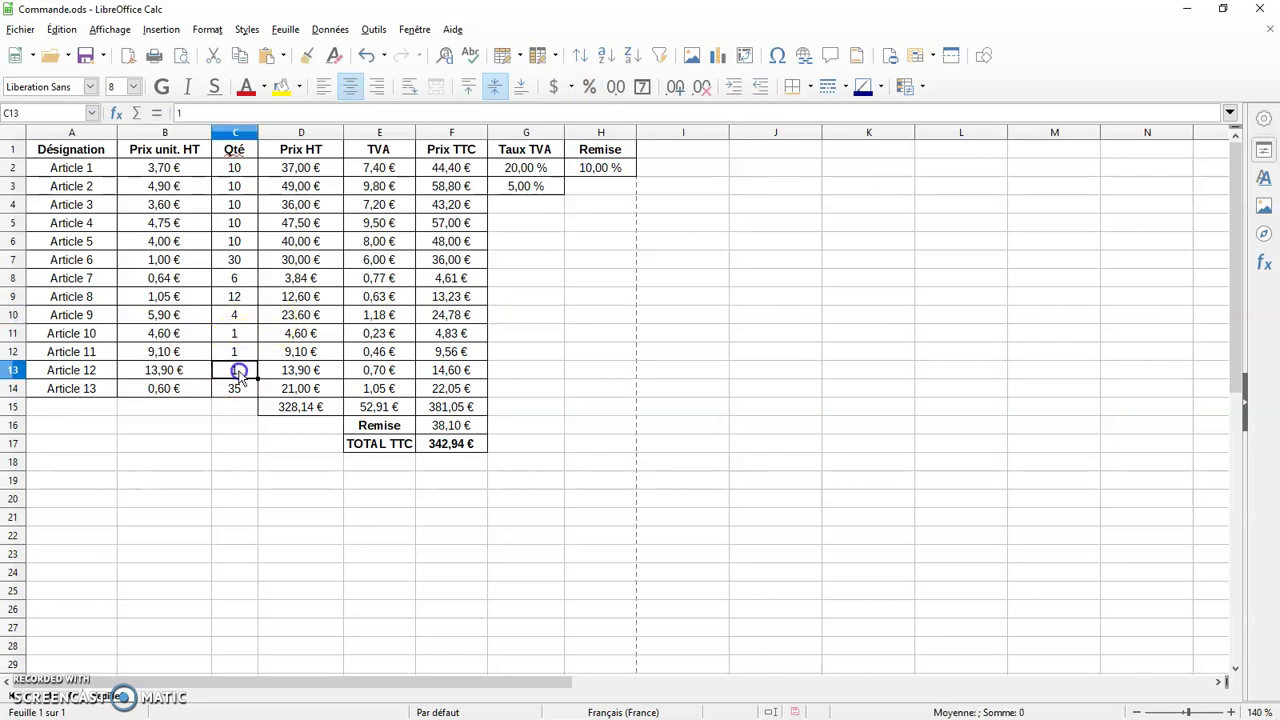
type("0")
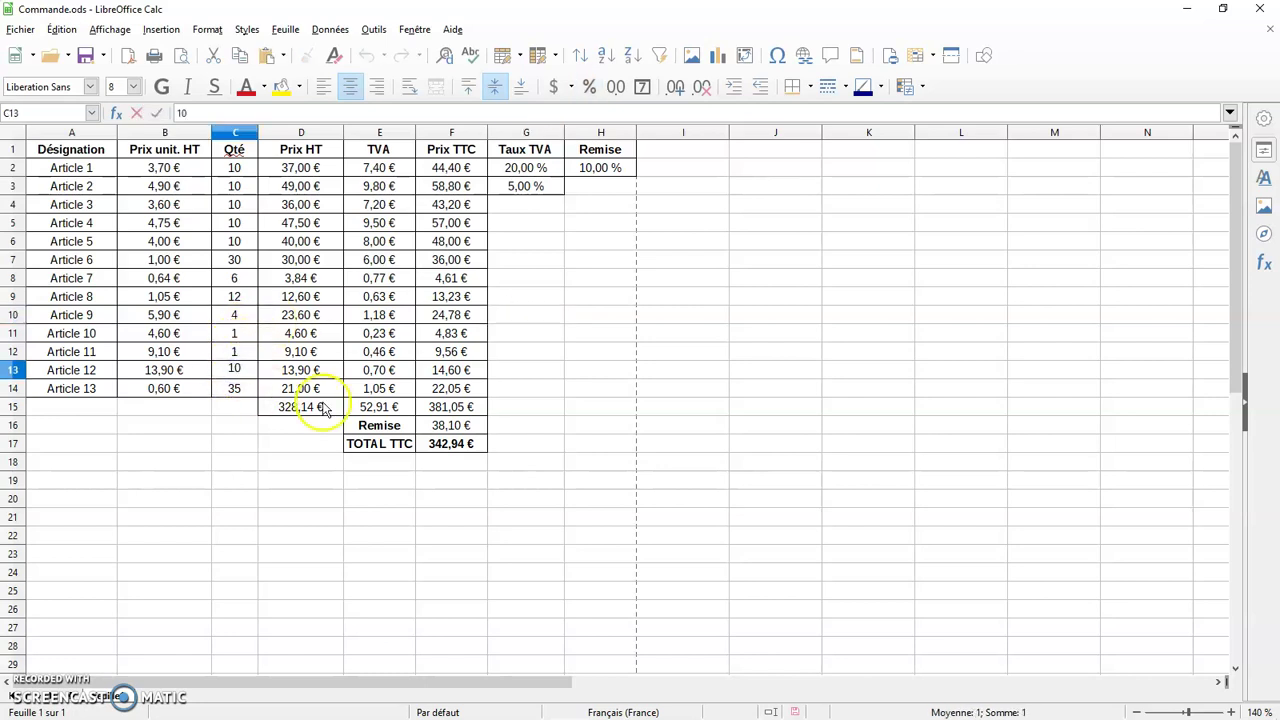
left_click(574, 368)
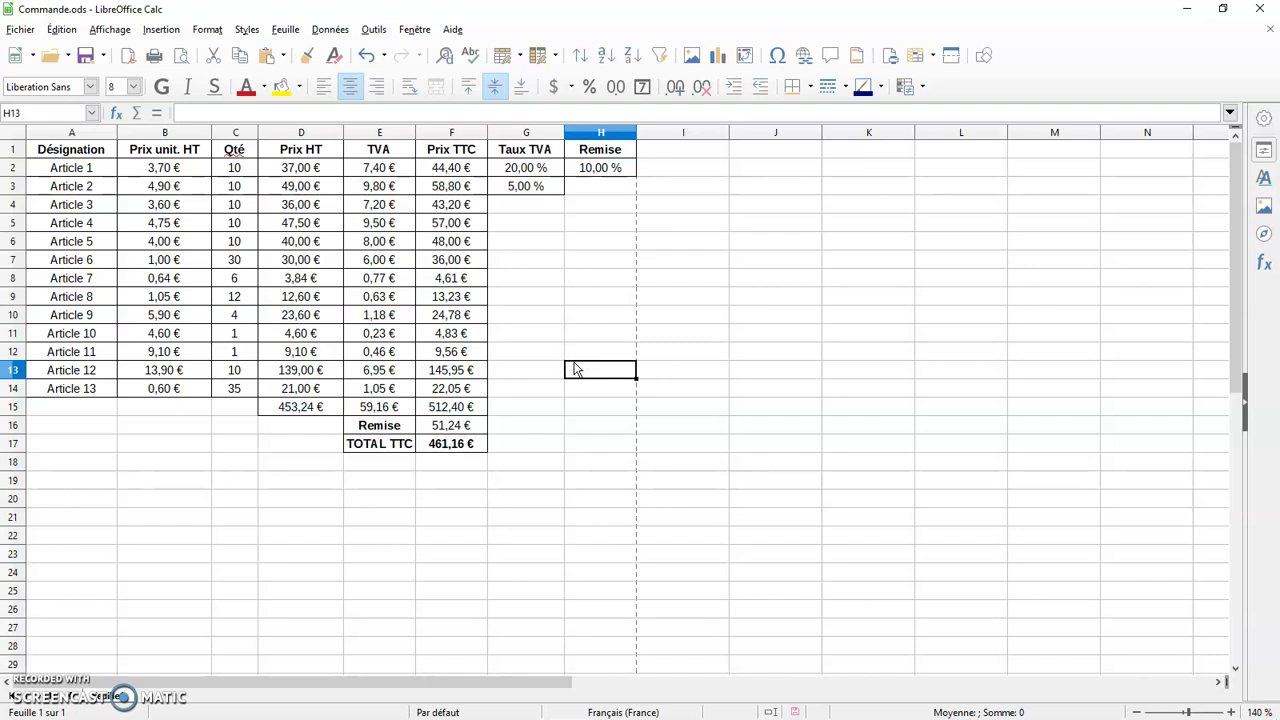
double_click(250, 370)
key("BackSpace")
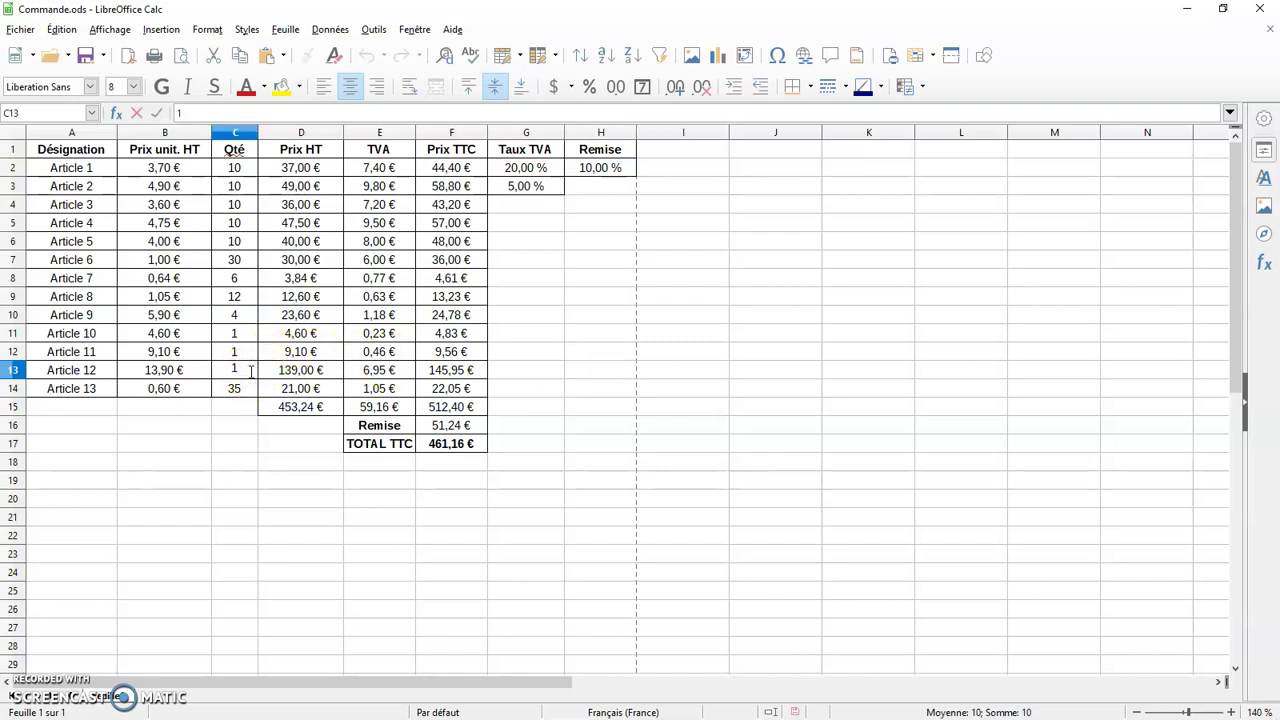
left_click(543, 387)
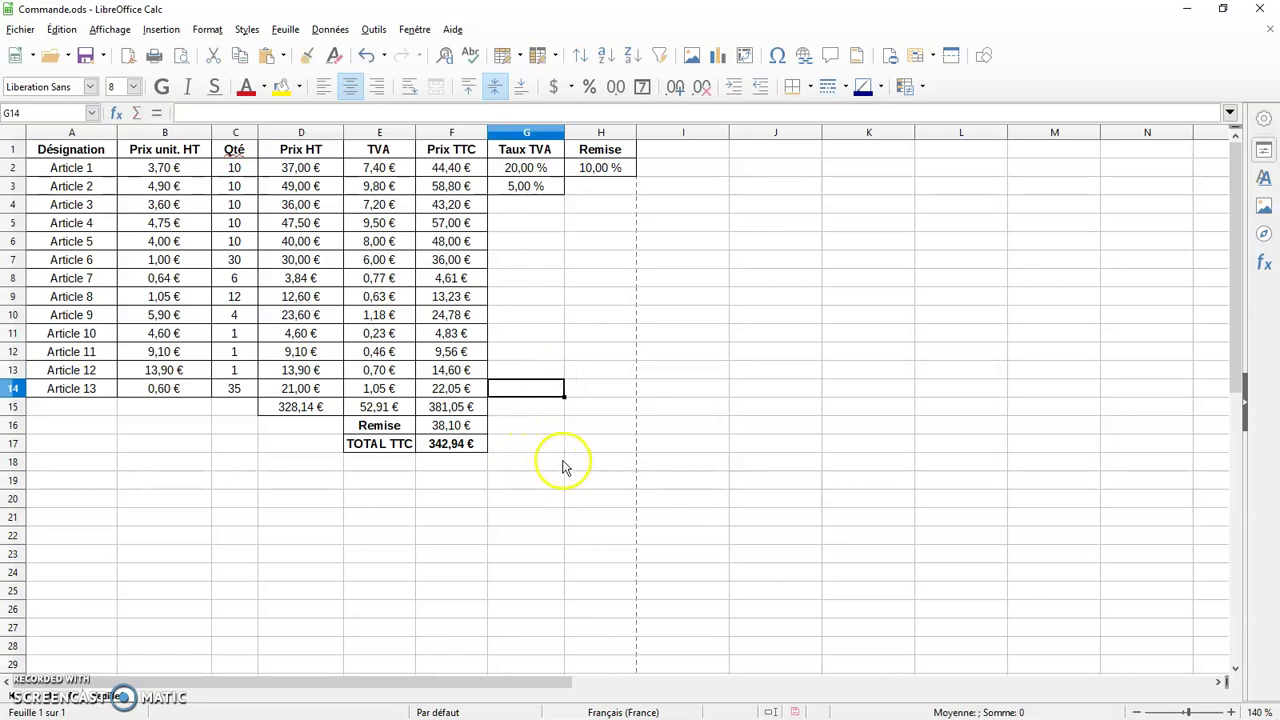
left_click(594, 486)
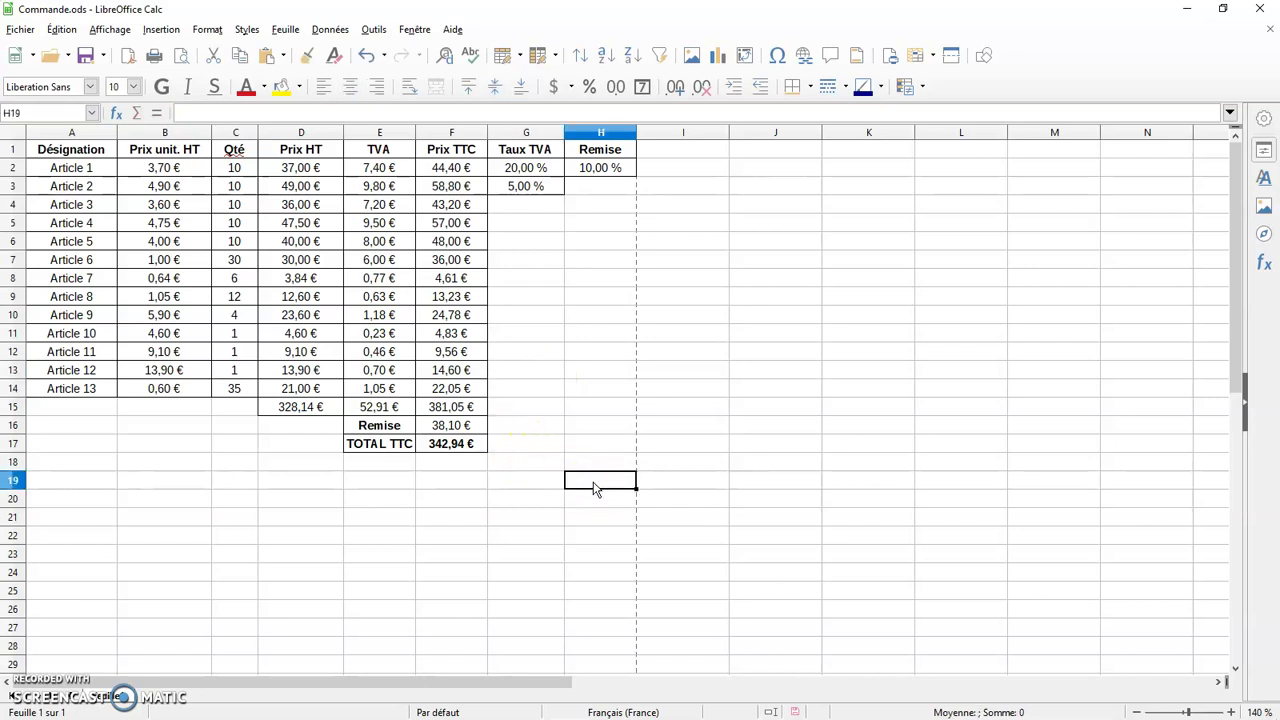